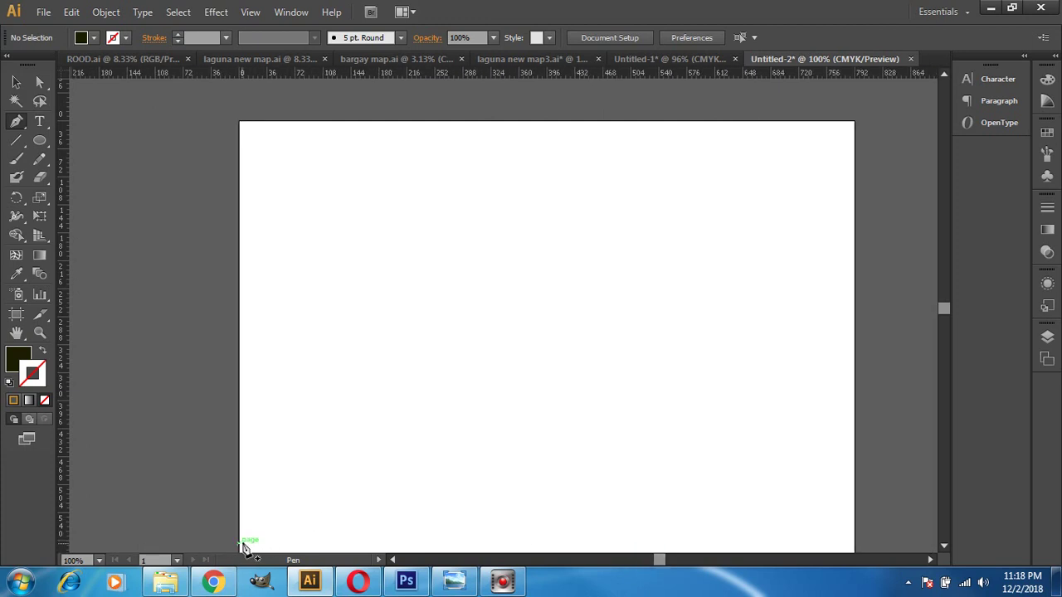
# Draw a closed dark shape with the Pen tool in the artboard's top-left corner, curving from the lower left edge to the top edge at 552 pt
pyautogui.click(242, 544)
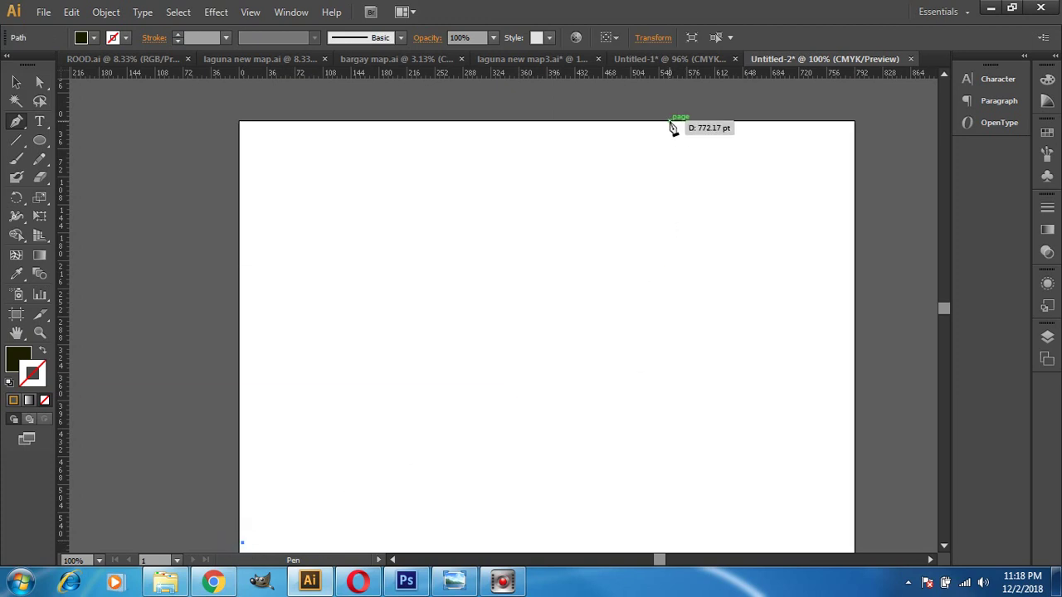
pyautogui.moveTo(670, 122); pyautogui.dragTo(919, 254)
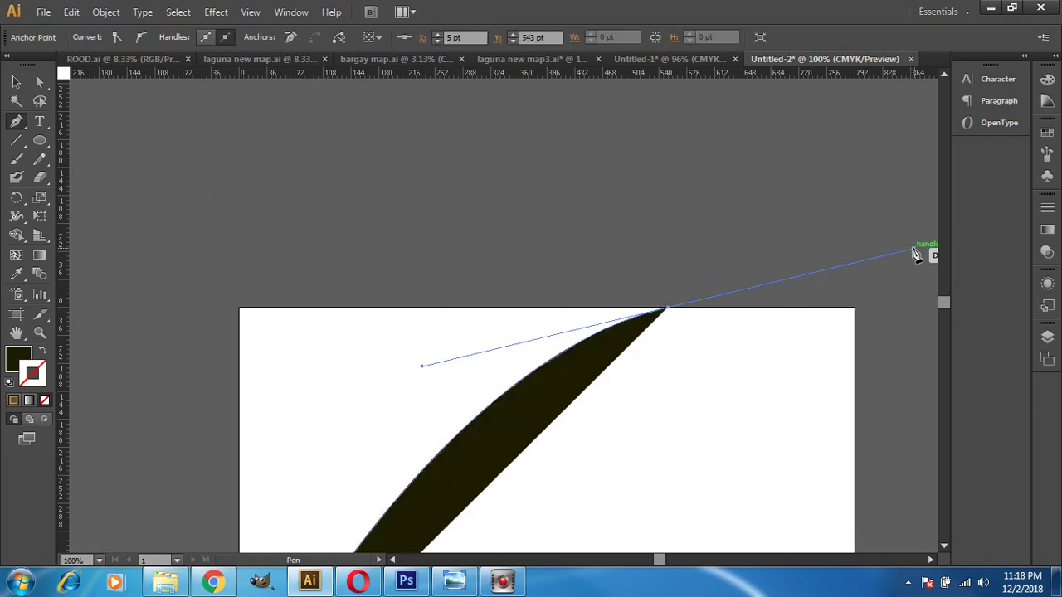
pyautogui.scroll(-5, 728, 304)
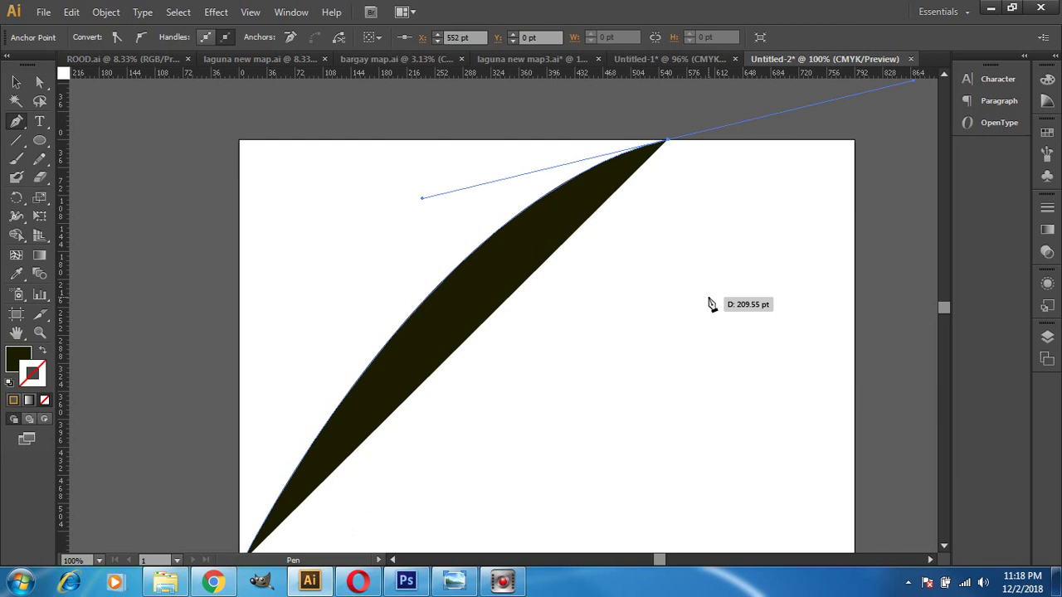
pyautogui.click(667, 146)
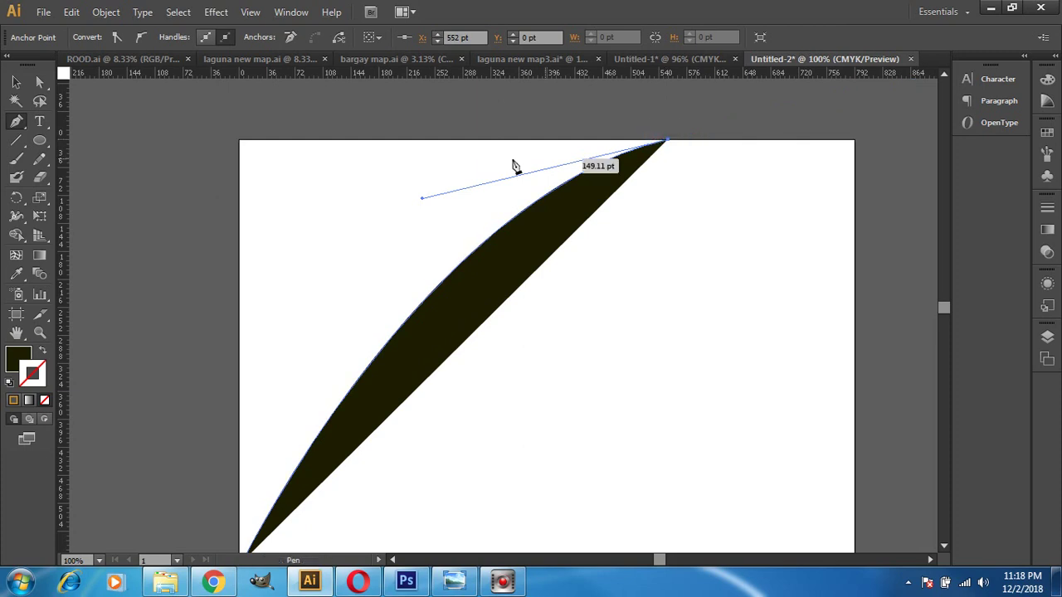
pyautogui.click(241, 146)
pyautogui.scroll(-2, 242, 161)
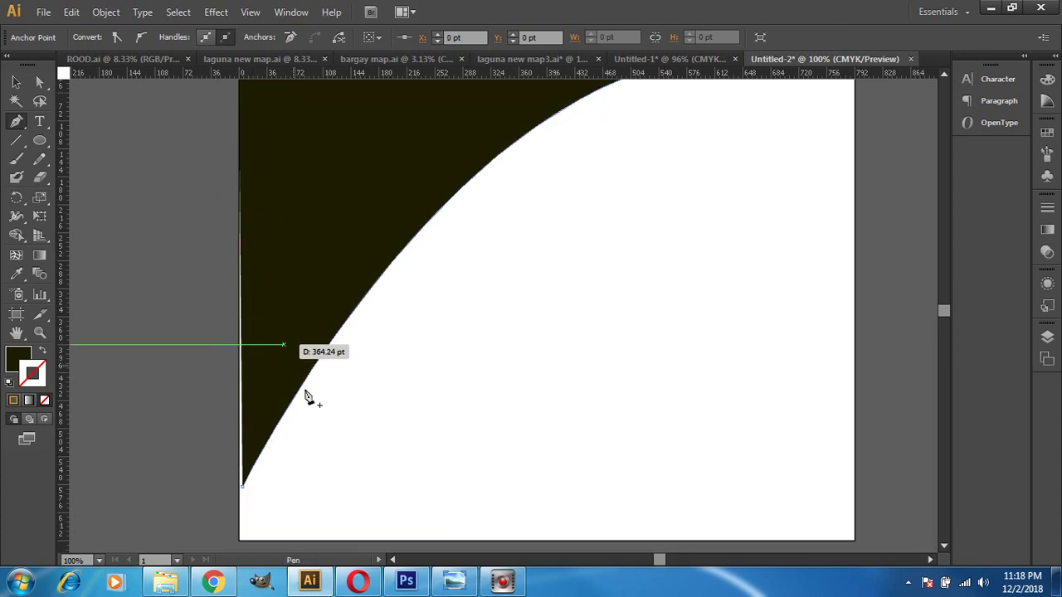
pyautogui.click(244, 491)
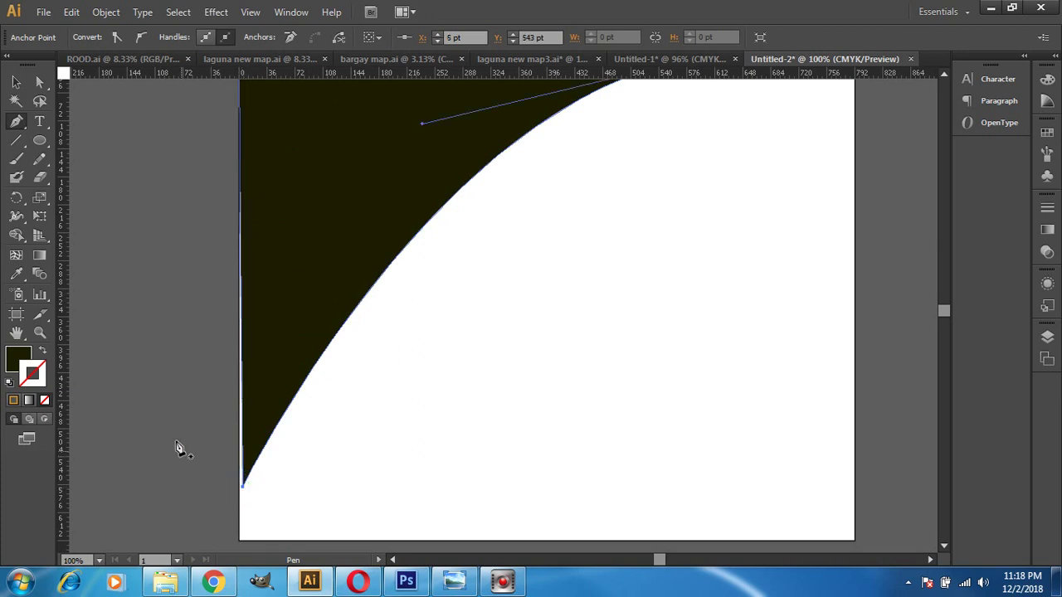
# Move the shape's lowest anchor onto the artboard's left edge at X 0 pt, keeping it at Y 543 pt
pyautogui.click(37, 85)
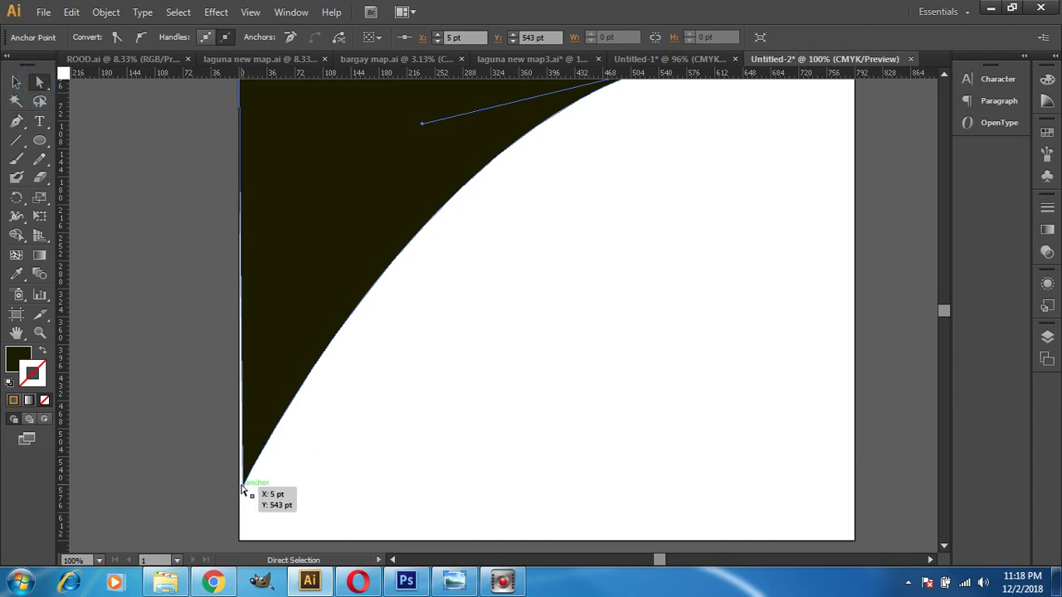
pyautogui.moveTo(244, 491); pyautogui.dragTo(241, 492)
pyautogui.scroll(3, 343, 450)
pyautogui.scroll(1, 346, 451)
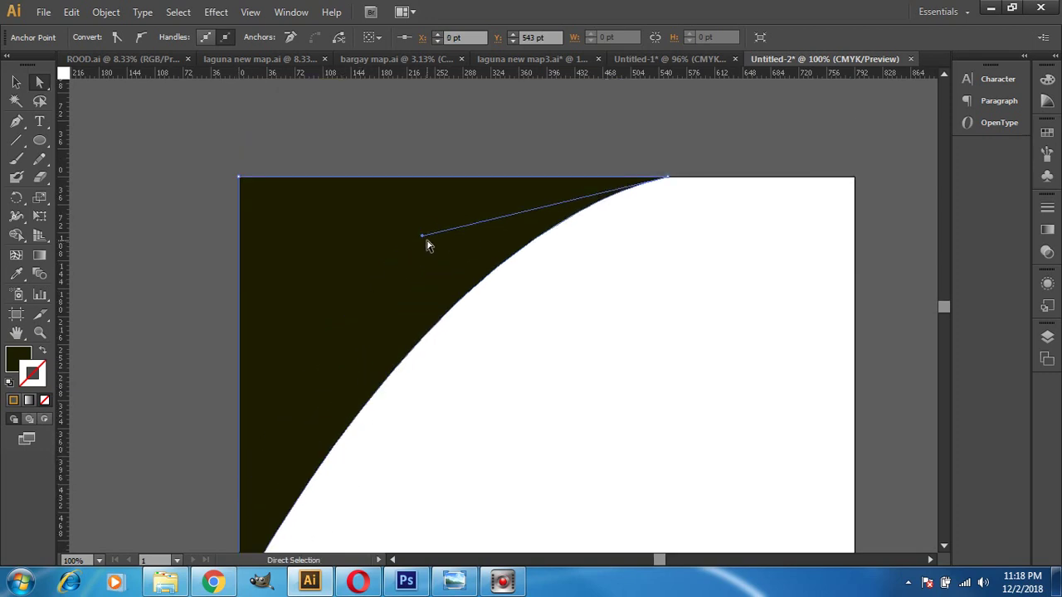
pyautogui.moveTo(426, 240); pyautogui.dragTo(407, 239)
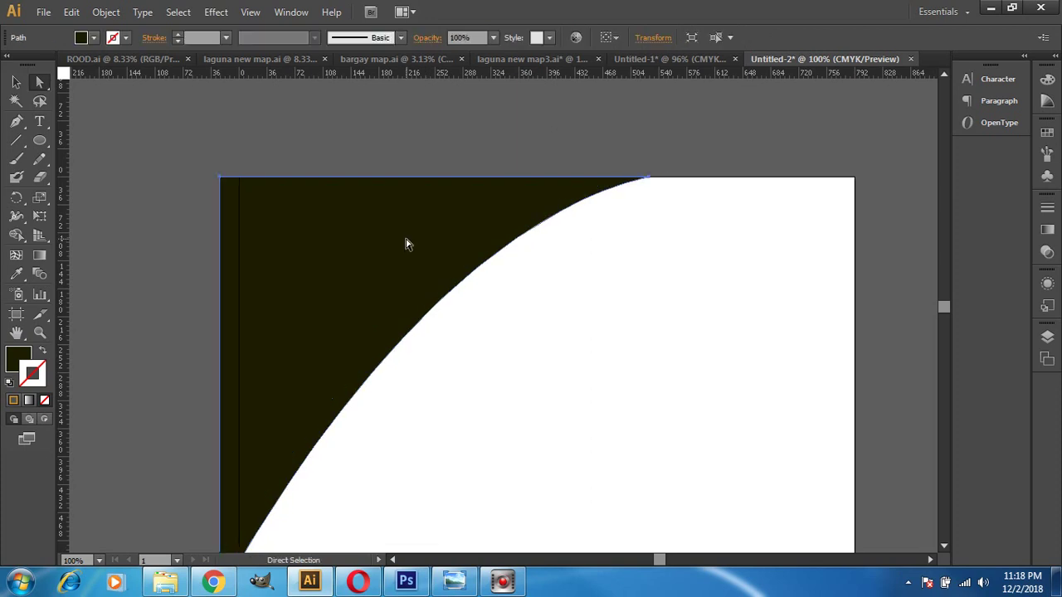
pyautogui.press('v')
pyautogui.hotkey('ctrl', 'z')
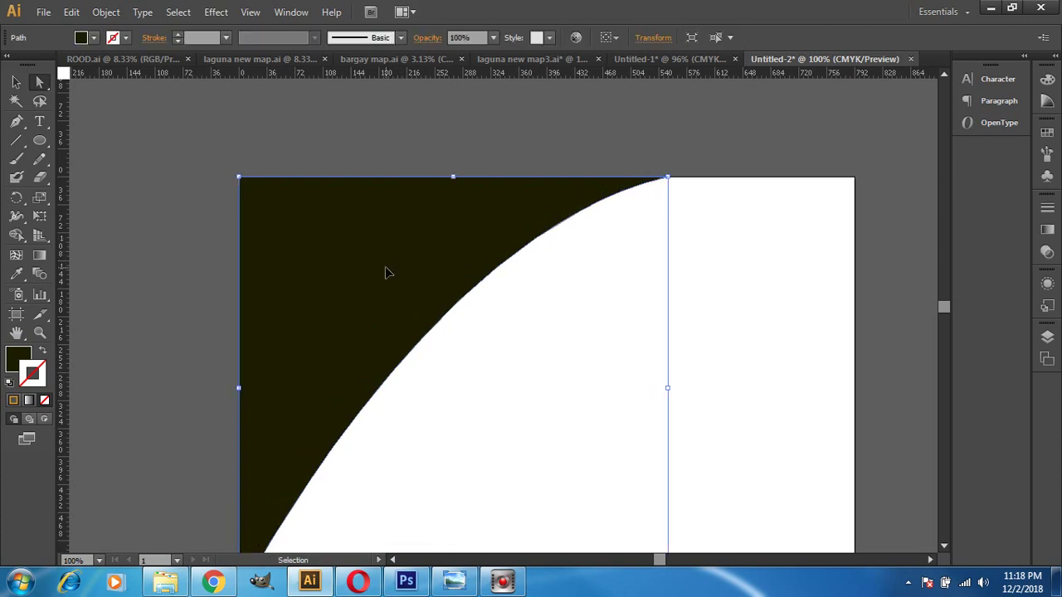
# Extend the direction handle of the anchor on the artboard's top edge farther left to reshape the curved side
pyautogui.press('a')
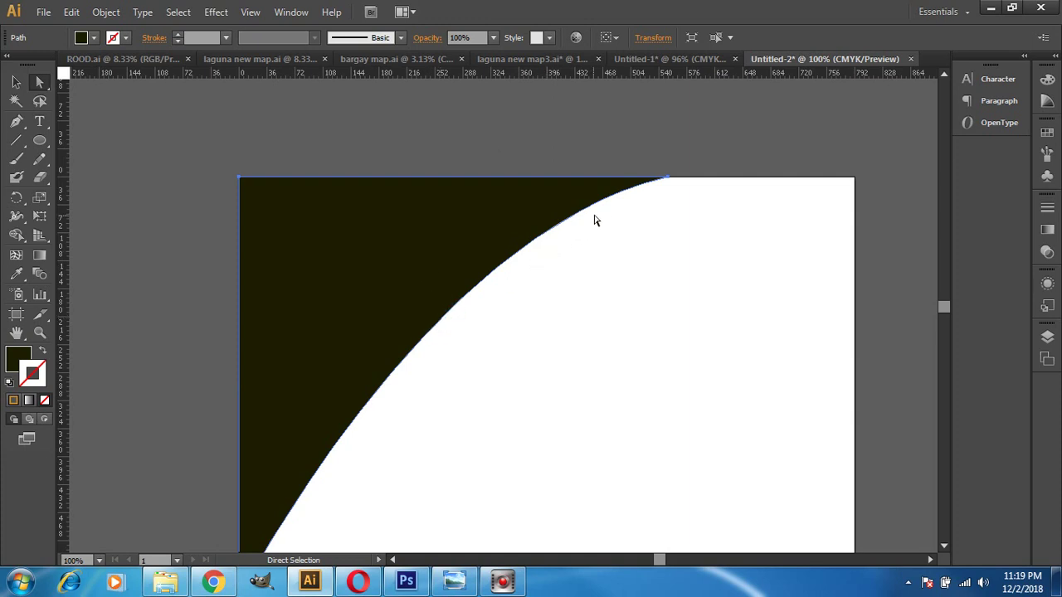
pyautogui.click(664, 177)
pyautogui.moveTo(422, 240); pyautogui.dragTo(350, 241)
pyautogui.press('v')
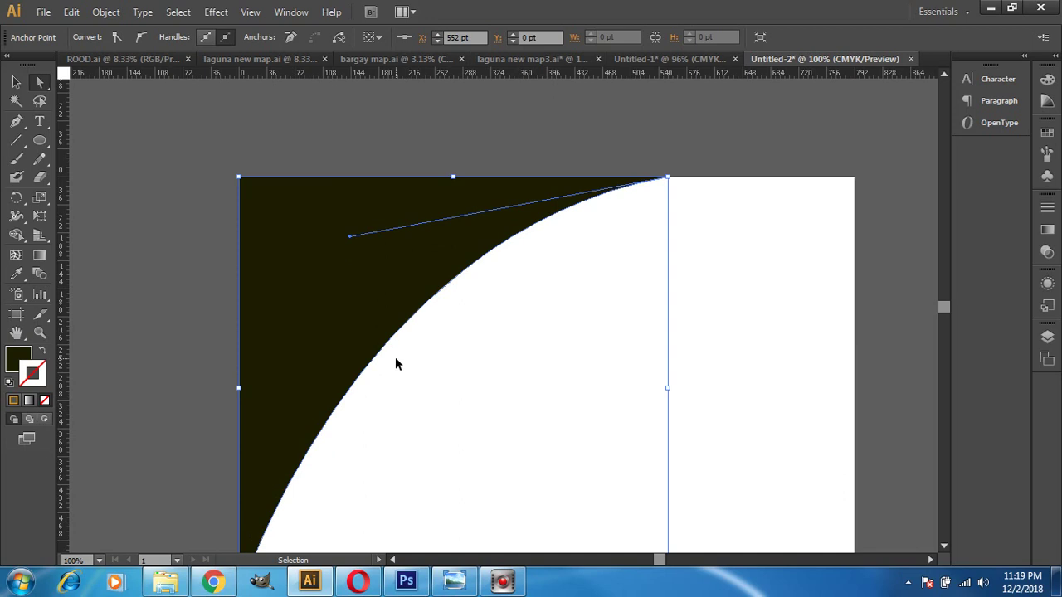
# Try to join the path of the dark corner shape
pyautogui.hotkey('ctrl', 'j')
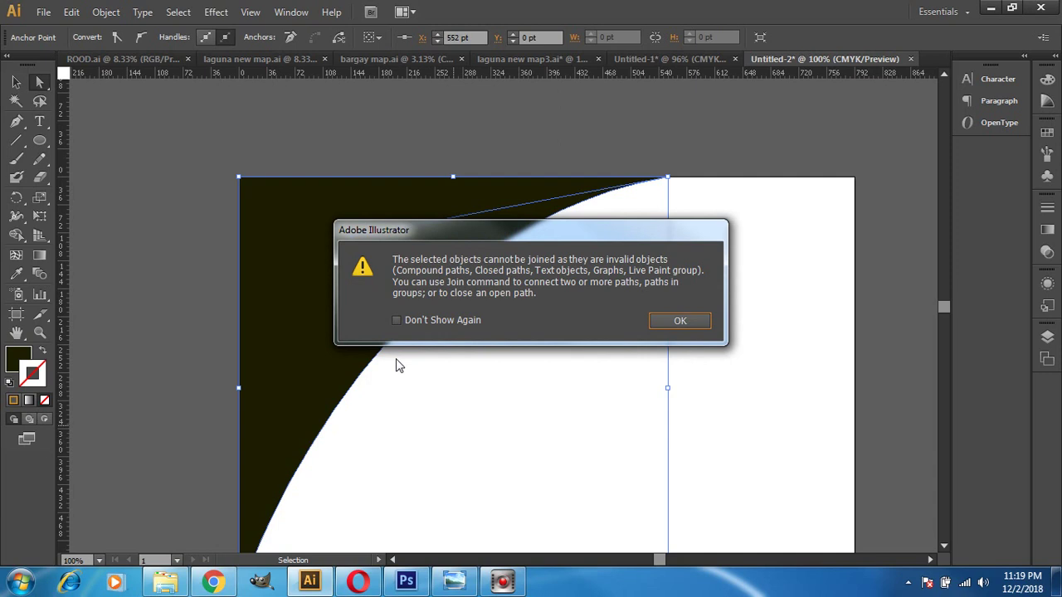
pyautogui.click(666, 325)
pyautogui.press('a')
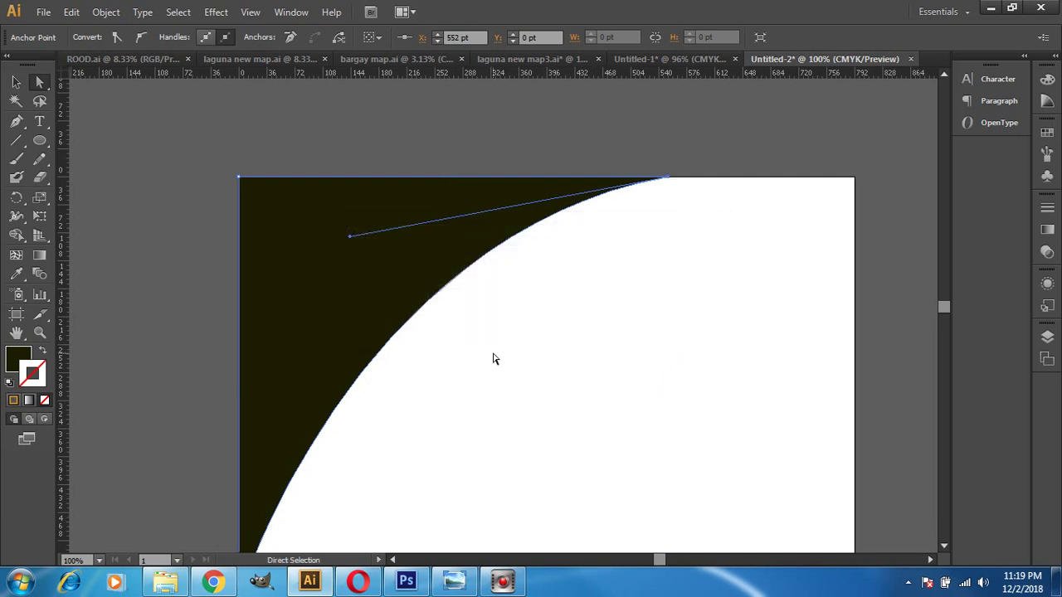
# Duplicate the dark curved shape and align the copy exactly over the original in the artboard's top-left corner
pyautogui.click(16, 82)
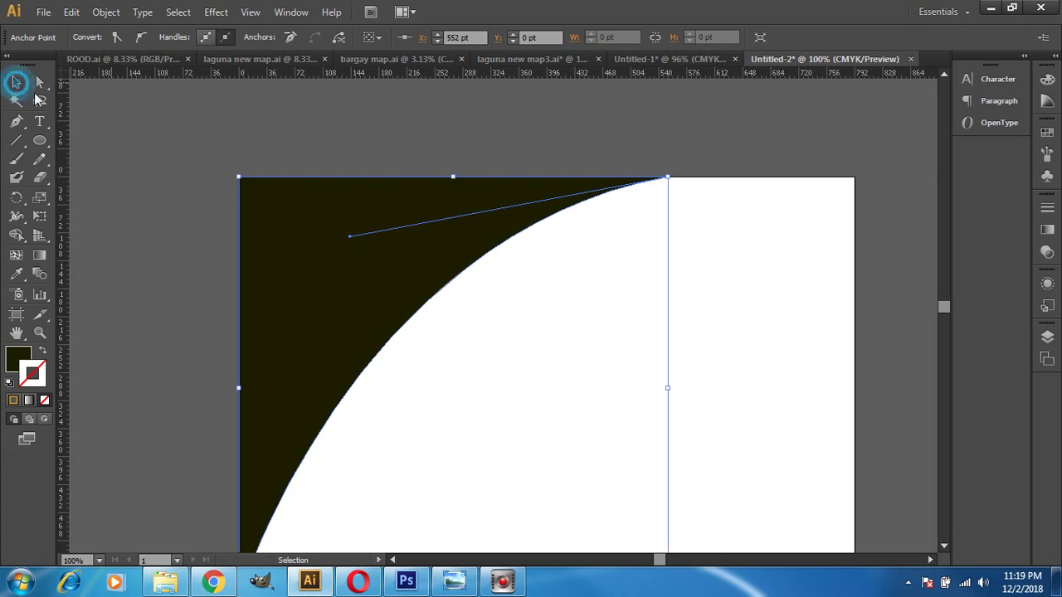
pyautogui.moveTo(386, 299)
pyautogui.mouseDown()
pyautogui.moveTo(343, 285)
pyautogui.moveTo(373, 296)
pyautogui.mouseUp()
pyautogui.click(372, 291)
pyautogui.scroll(-3, 380, 291)
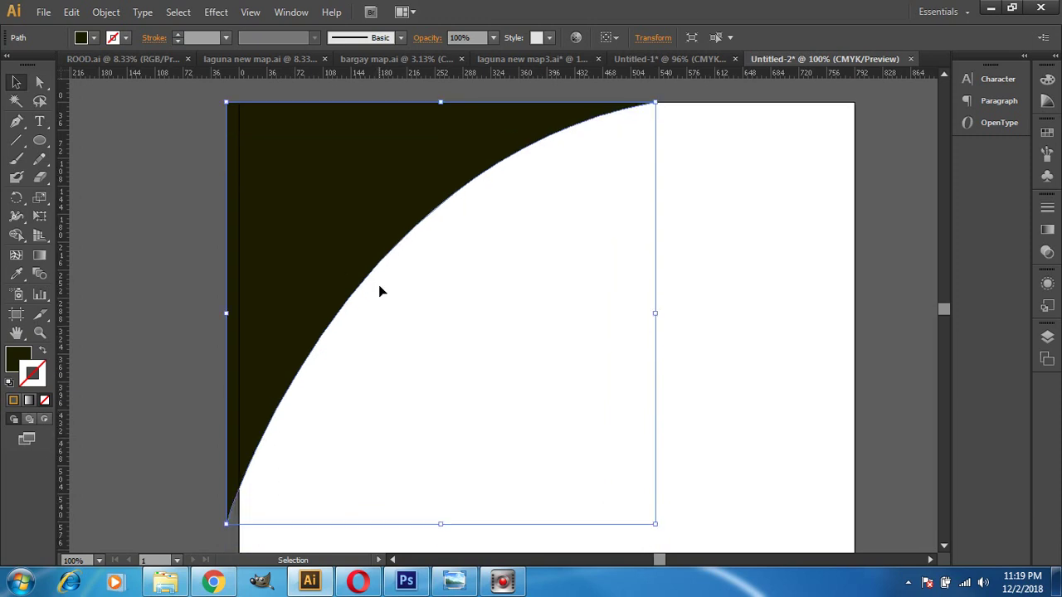
pyautogui.moveTo(349, 282)
pyautogui.mouseDown()
pyautogui.moveTo(332, 263)
pyautogui.moveTo(312, 275)
pyautogui.moveTo(321, 292)
pyautogui.moveTo(355, 300)
pyautogui.moveTo(348, 285)
pyautogui.mouseUp()
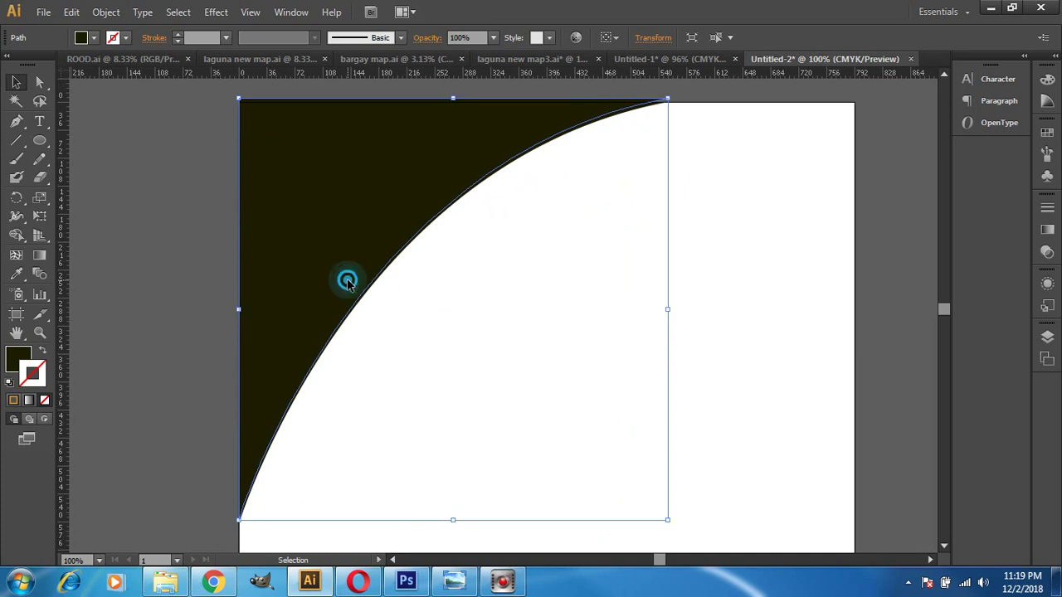
pyautogui.press('Down')
pyautogui.press('Down')
pyautogui.press('Down')
pyautogui.press('Down')
pyautogui.press('Down')
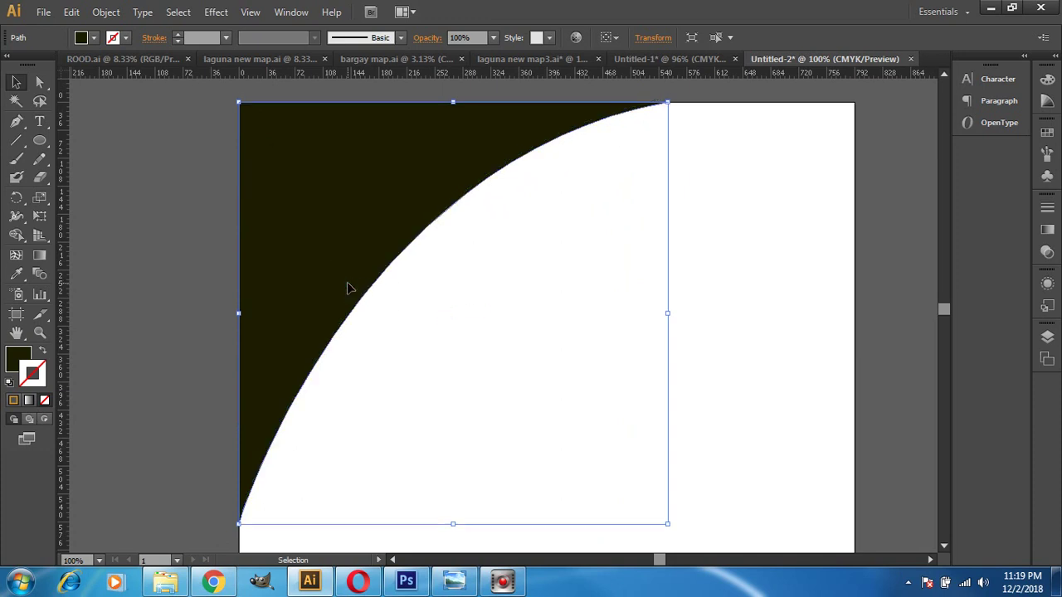
# Raise the copy's lowest anchor along the artboard's left edge to Y 408 pt
pyautogui.click(39, 80)
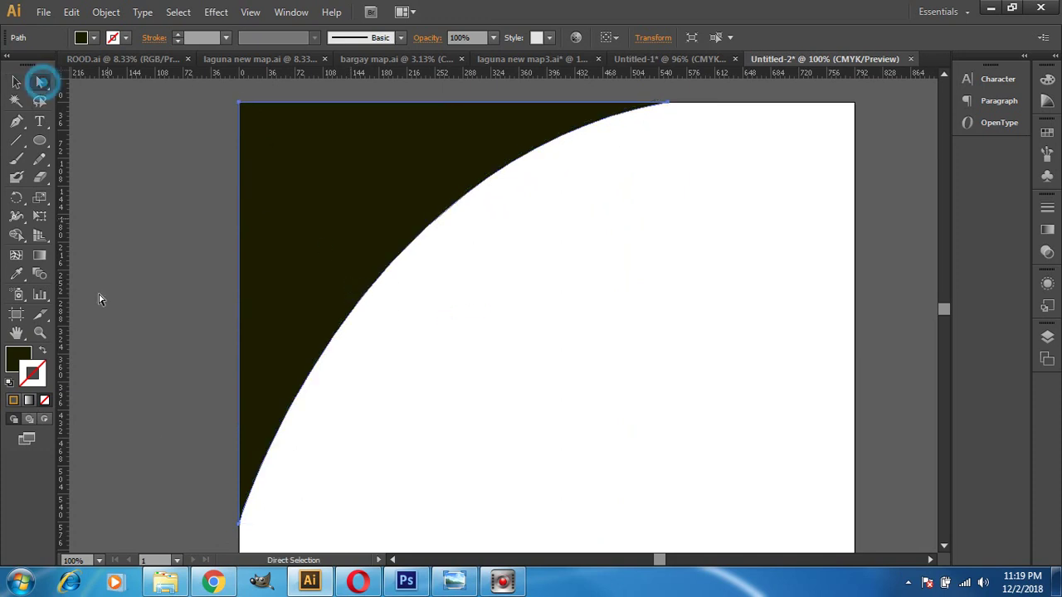
pyautogui.moveTo(241, 524)
pyautogui.mouseDown()
pyautogui.moveTo(238, 498)
pyautogui.moveTo(240, 525)
pyautogui.mouseUp()
pyautogui.click(240, 524)
pyautogui.moveTo(239, 521); pyautogui.dragTo(240, 418)
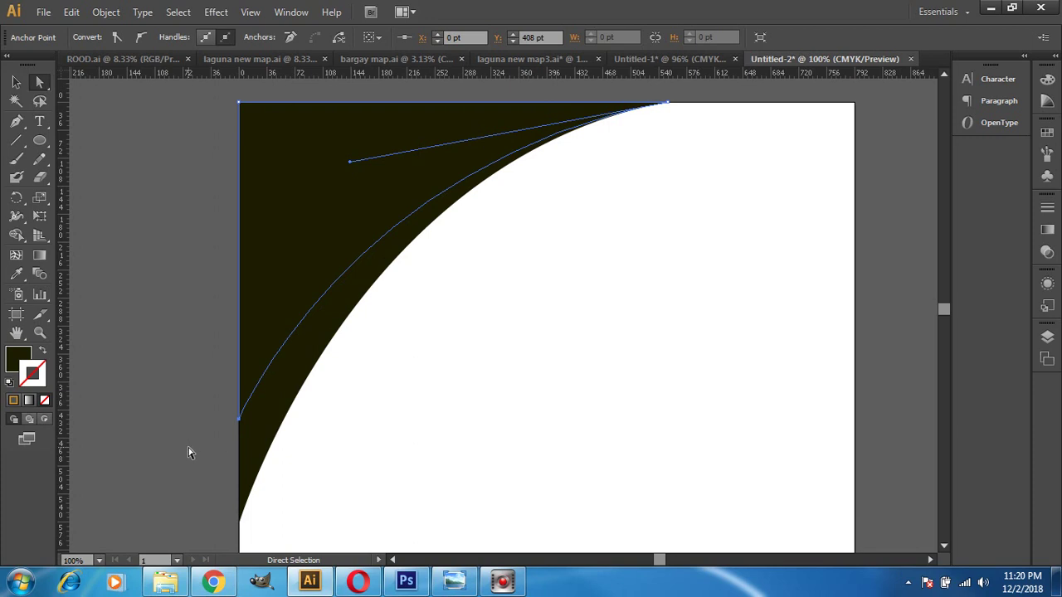
# Fill the smaller upper shape with an olive-yellow color from the spectrum
pyautogui.click(18, 355)
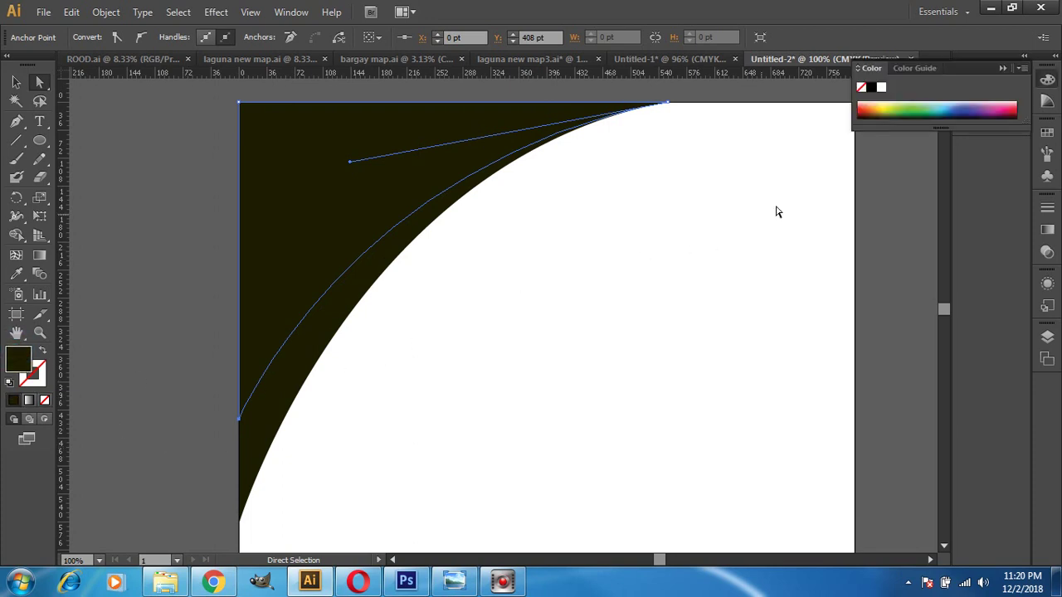
pyautogui.click(915, 105)
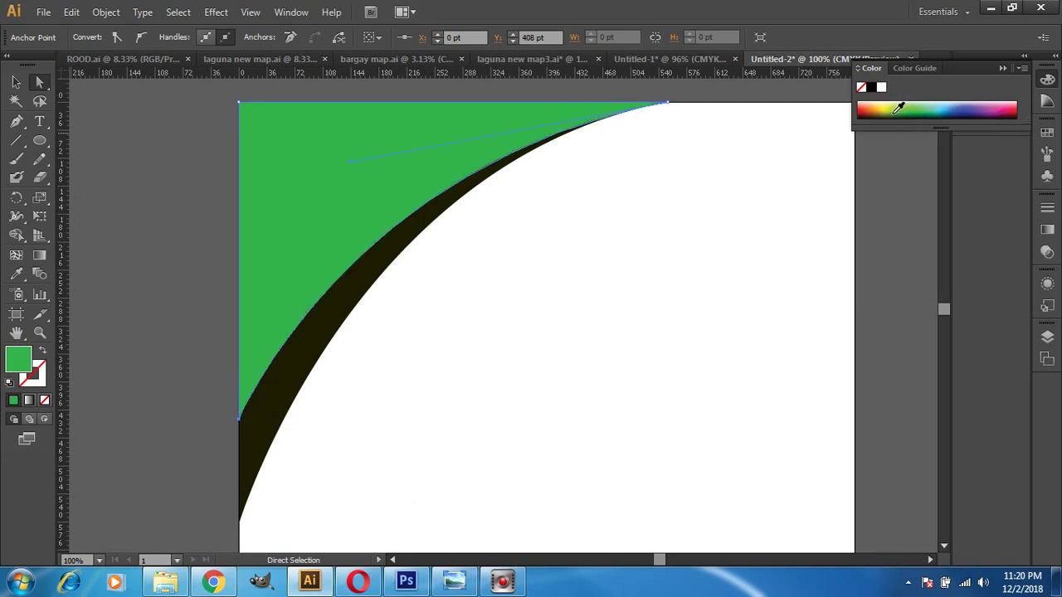
pyautogui.click(887, 106)
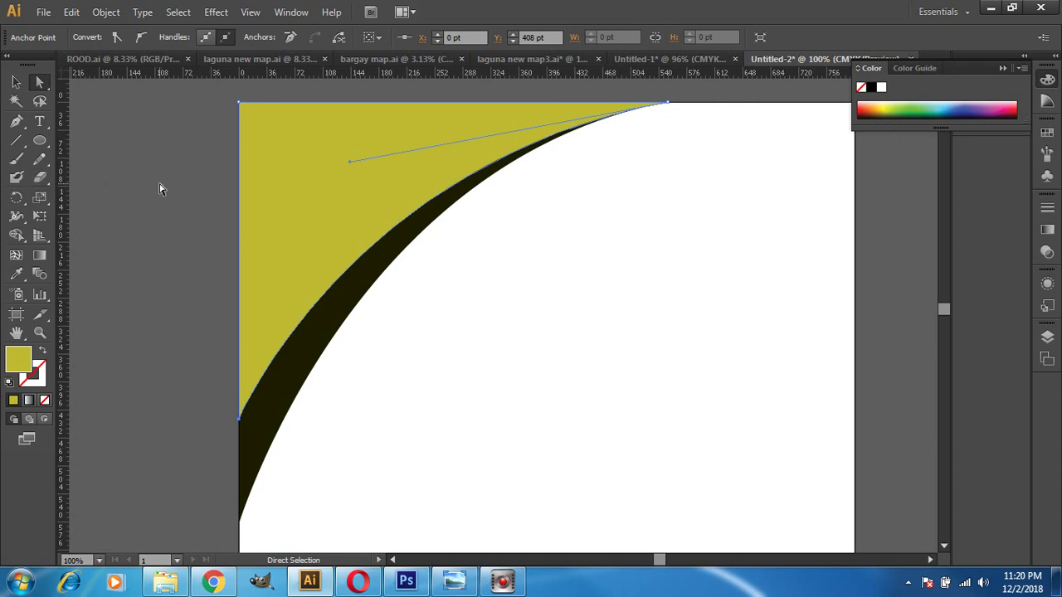
# Add a mesh point inside the olive shape at about X 165 pt, Y 145 pt and color it medium green
pyautogui.click(15, 256)
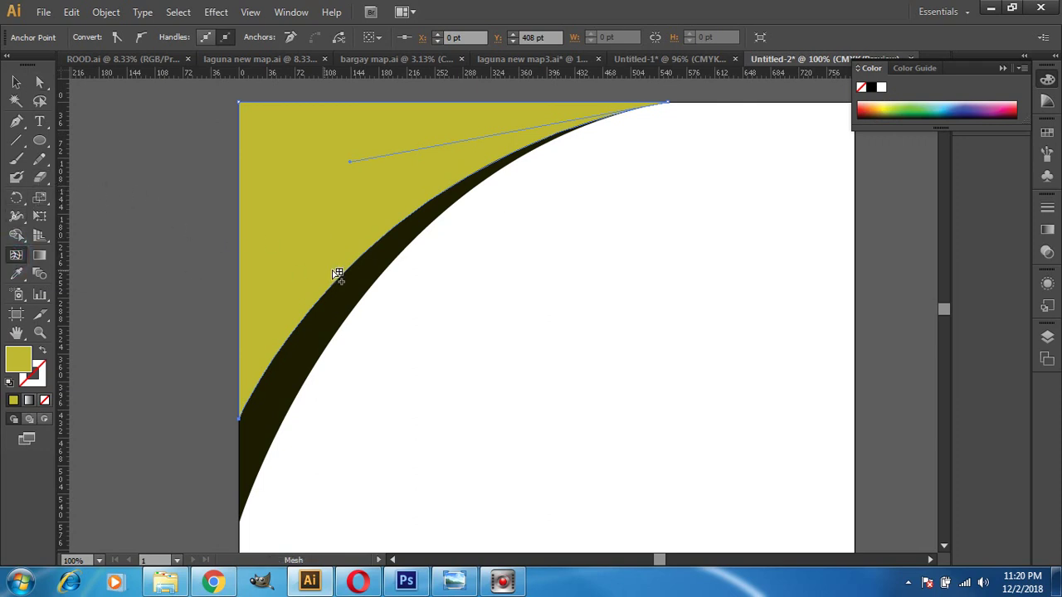
pyautogui.click(372, 218)
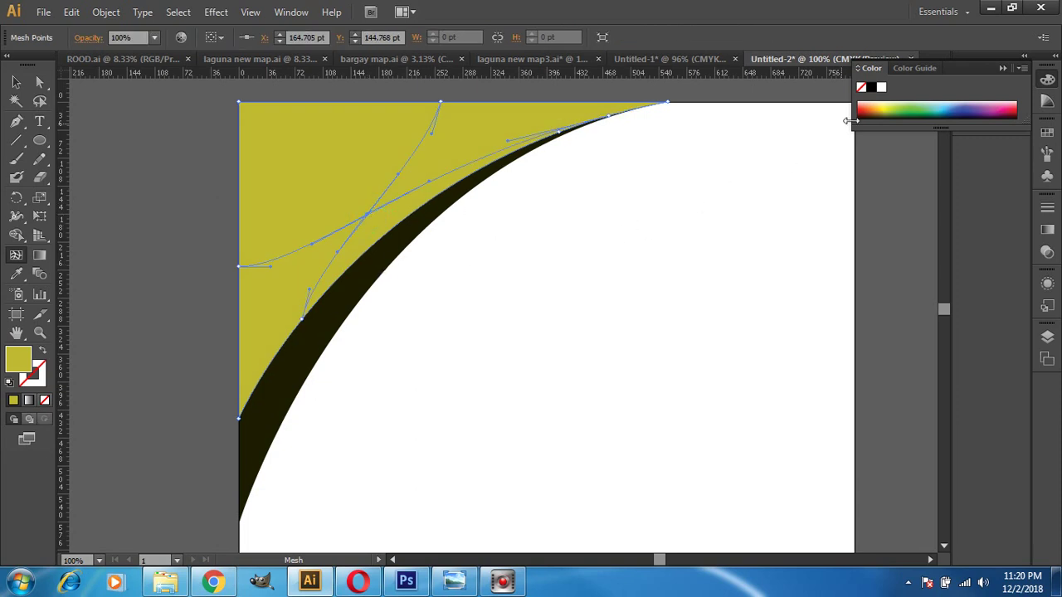
pyautogui.click(904, 102)
pyautogui.click(905, 111)
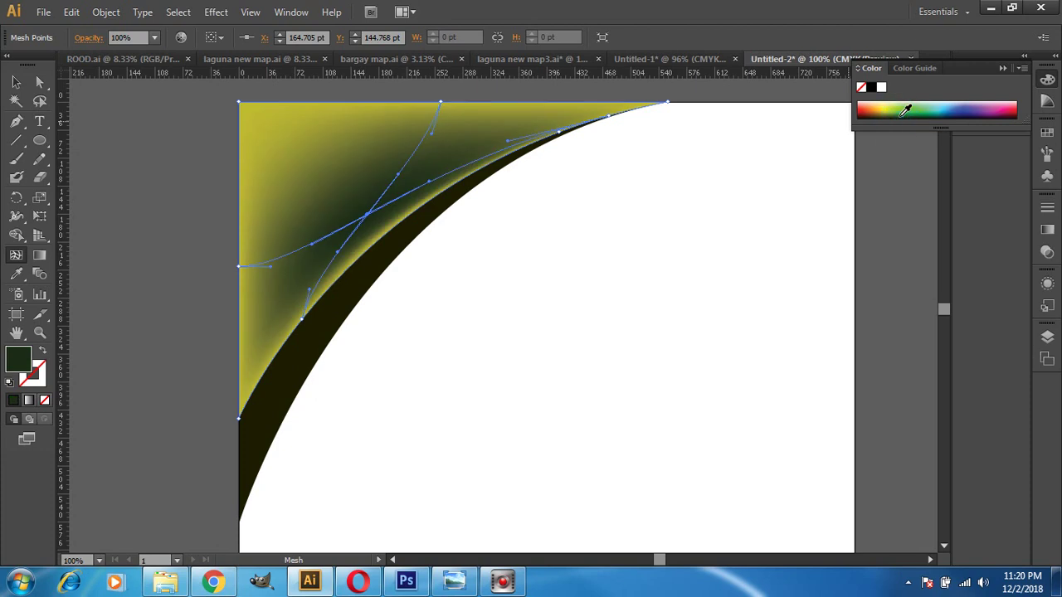
pyautogui.click(904, 106)
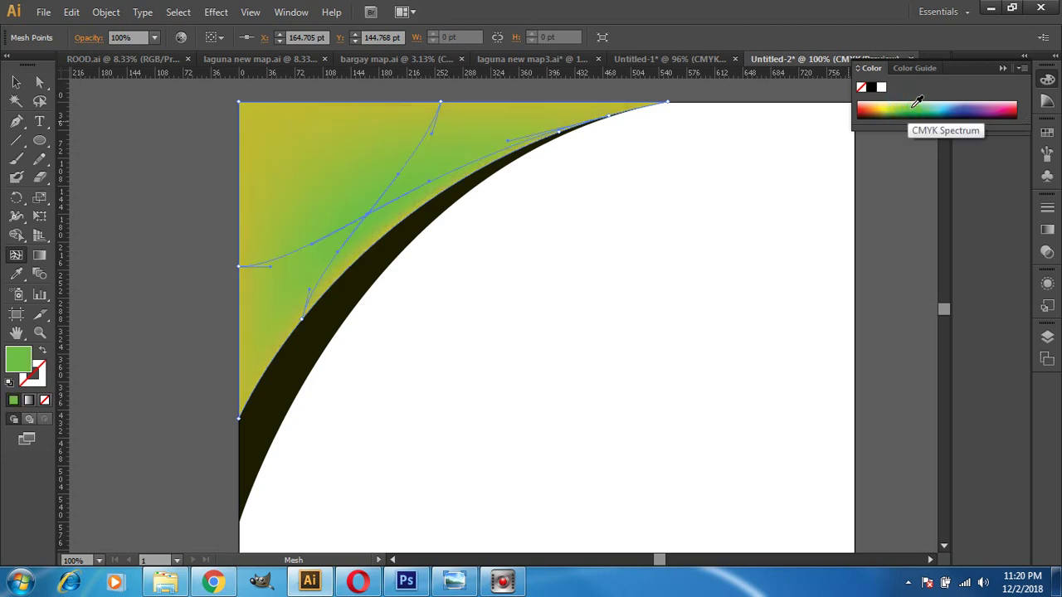
pyautogui.click(913, 109)
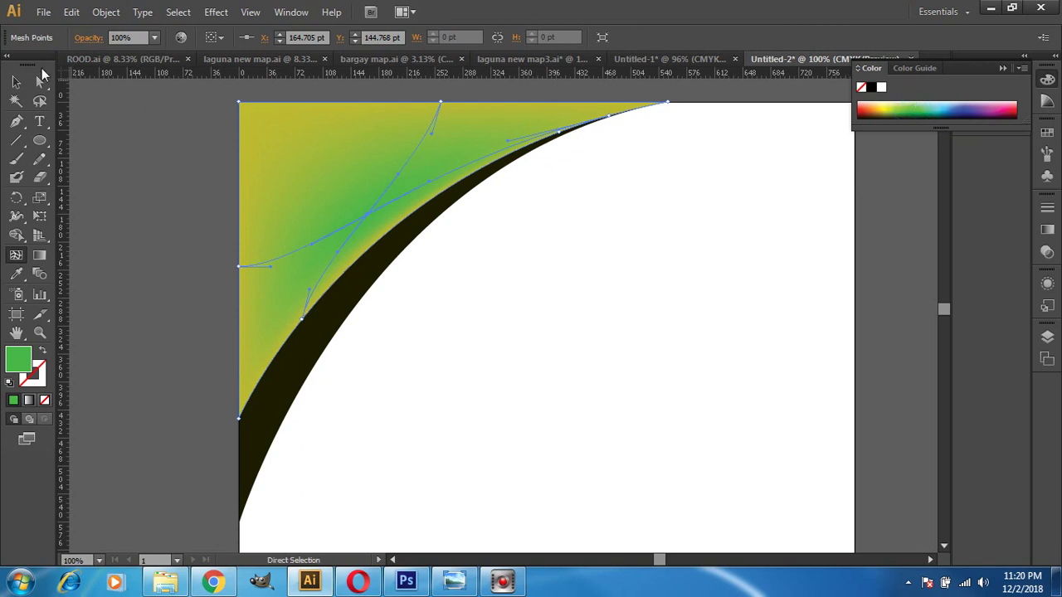
pyautogui.click(457, 362)
pyautogui.click(350, 307)
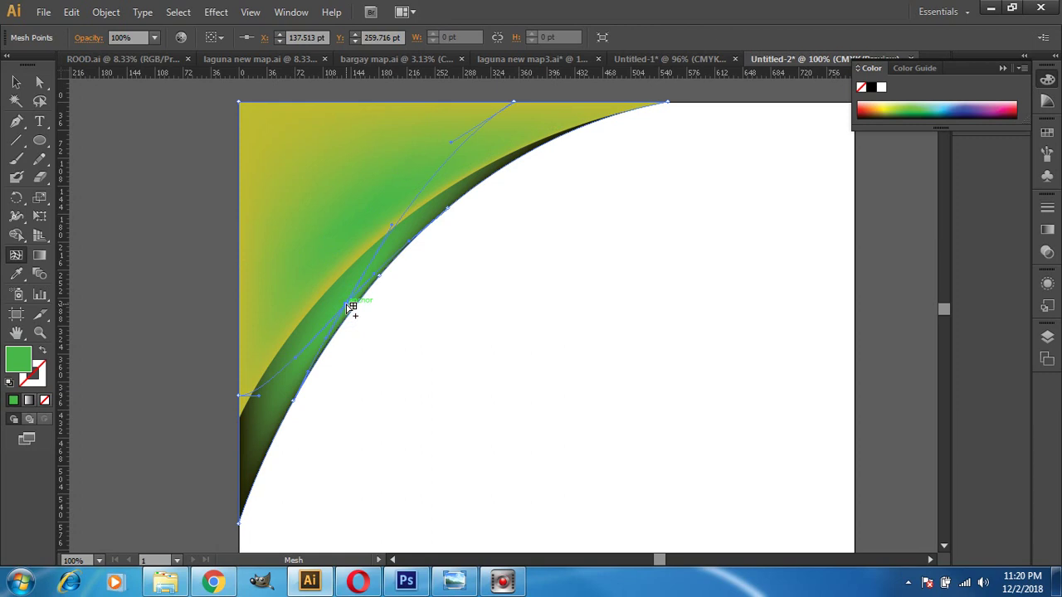
pyautogui.keyDown('alt'); pyautogui.click(300, 347); pyautogui.keyUp('alt')
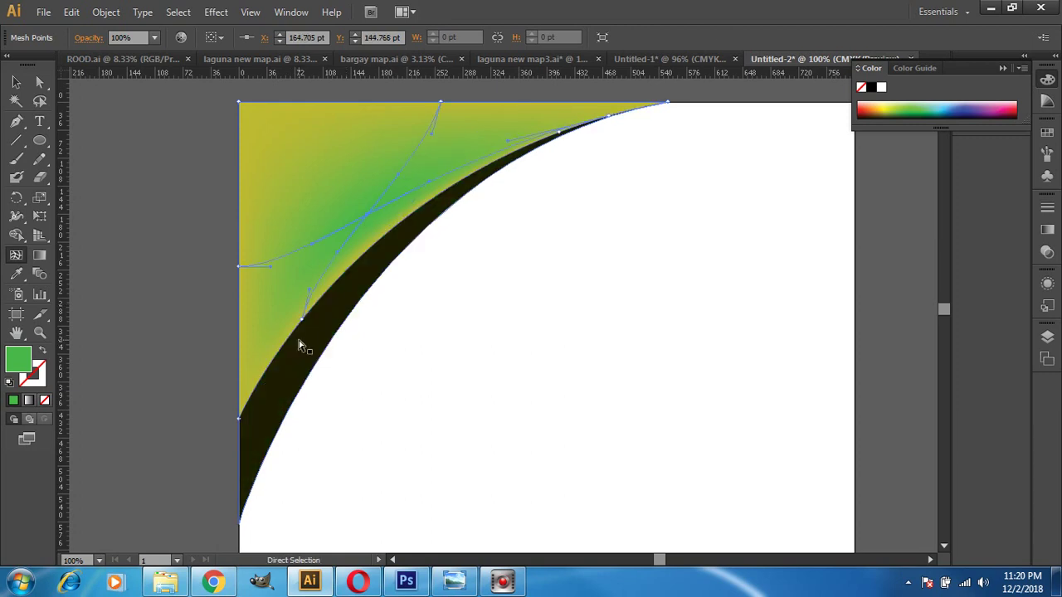
# Select the larger dark shape behind the mesh shape and fill it with lime green
pyautogui.click(16, 82)
pyautogui.click(185, 323)
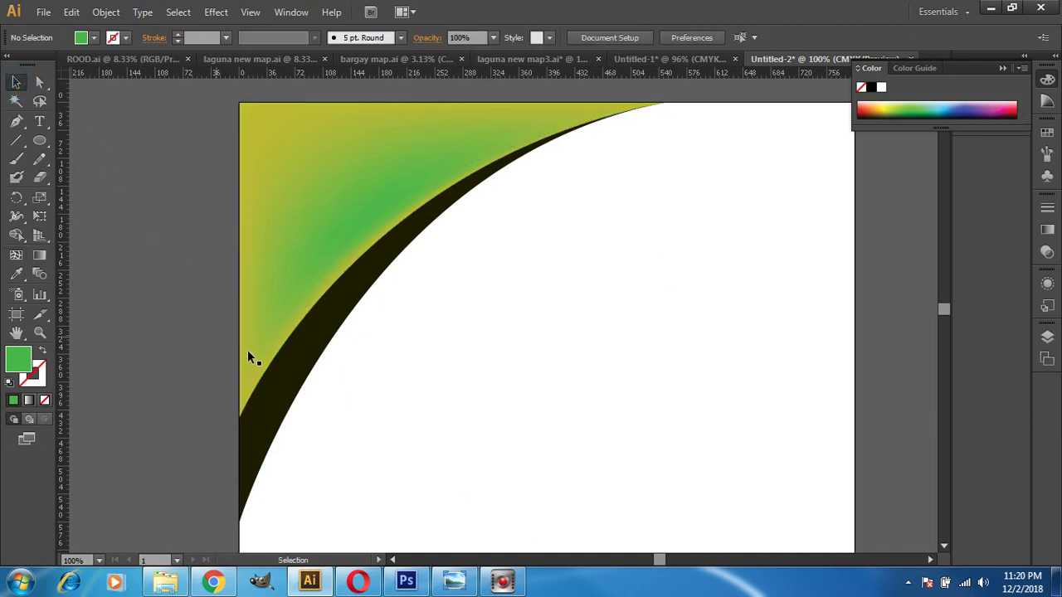
pyautogui.click(319, 348)
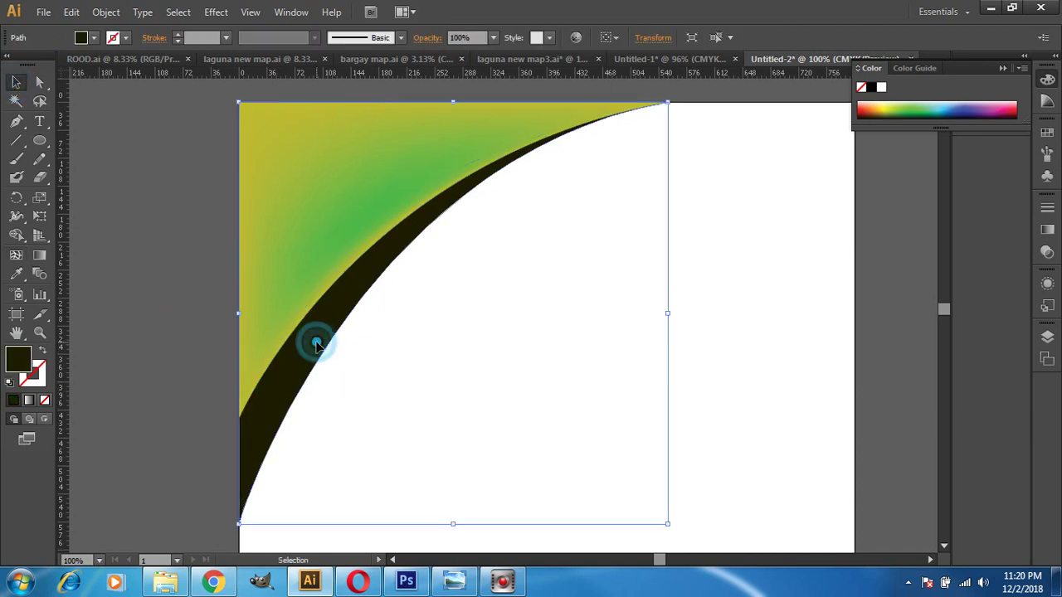
pyautogui.click(893, 109)
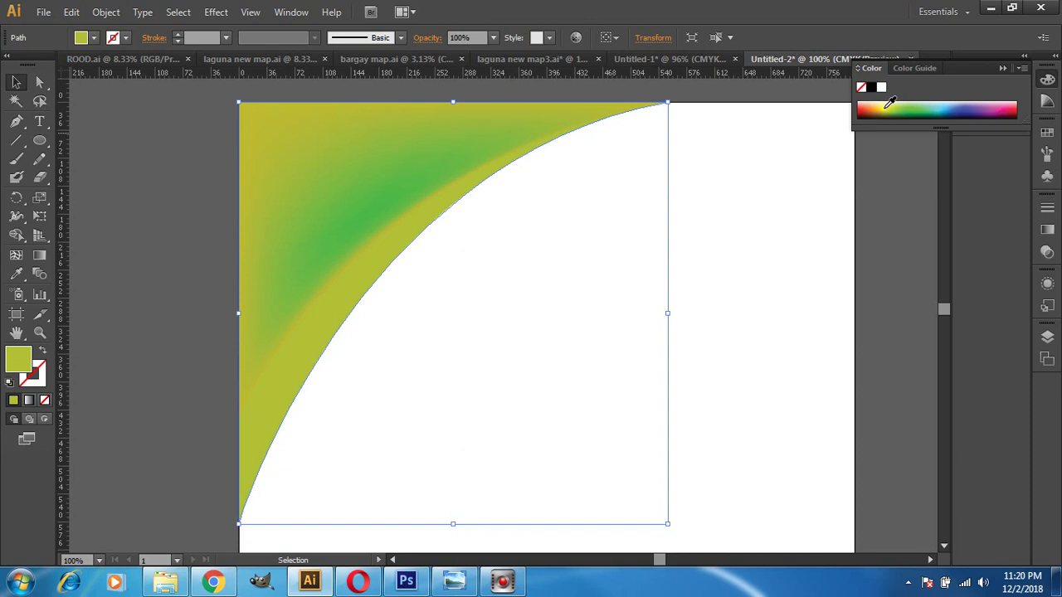
pyautogui.click(889, 105)
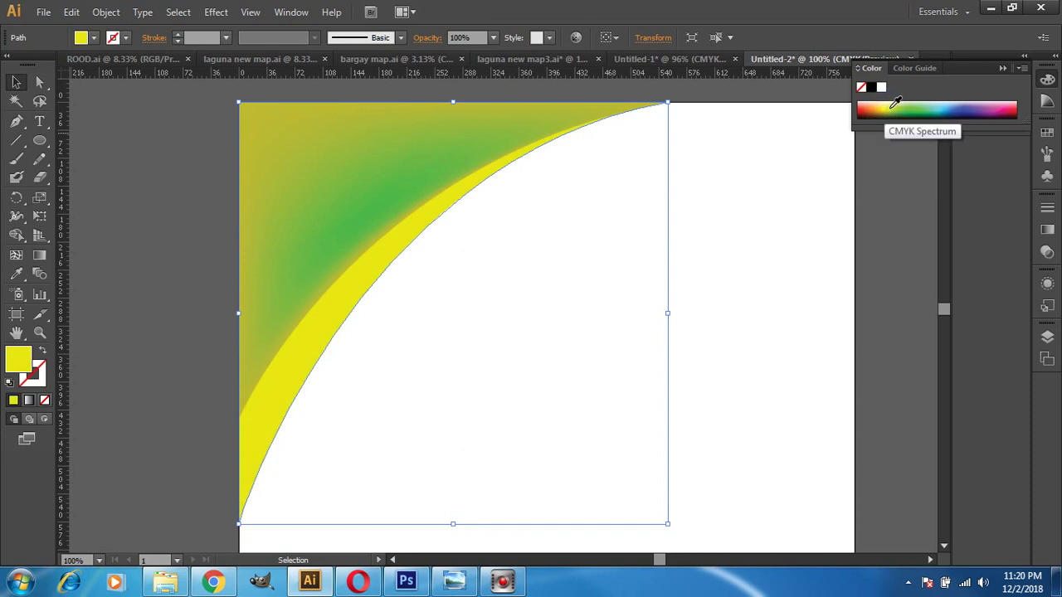
pyautogui.click(891, 107)
pyautogui.click(903, 107)
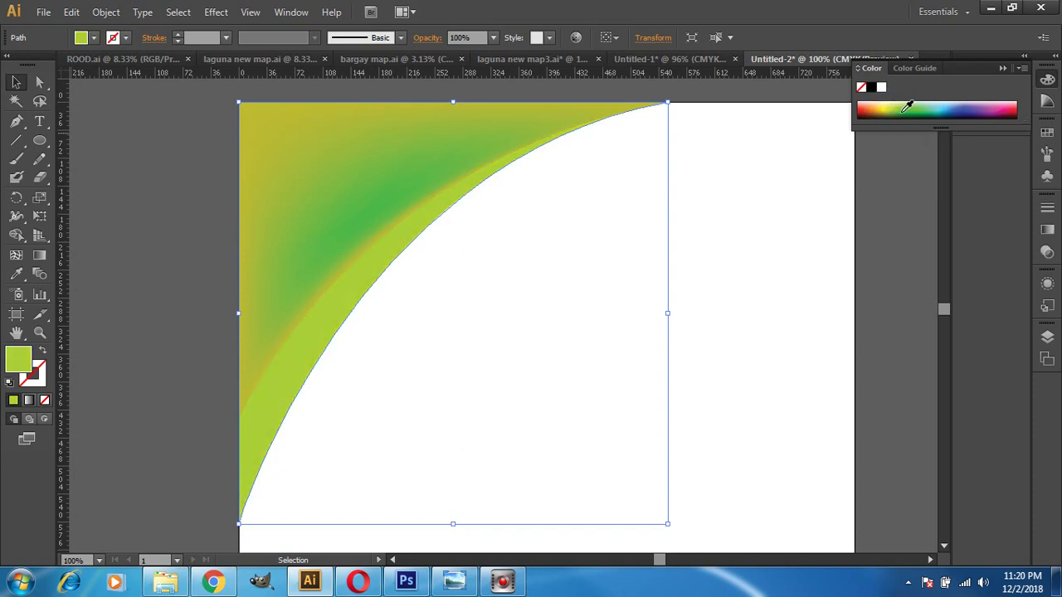
# Change the fill of the larger curved shape behind the mesh shape to dark green
pyautogui.click(905, 107)
pyautogui.click(911, 107)
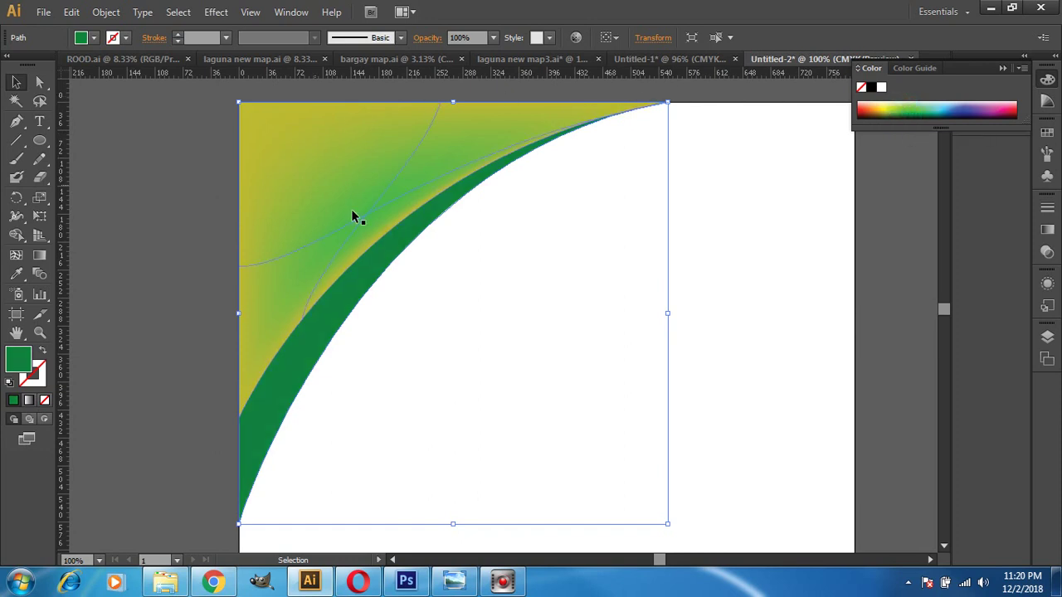
# Try a light green mesh point on the dark green shape at about X 63 pt, Y 347 pt, and undo the recoloring
pyautogui.click(17, 235)
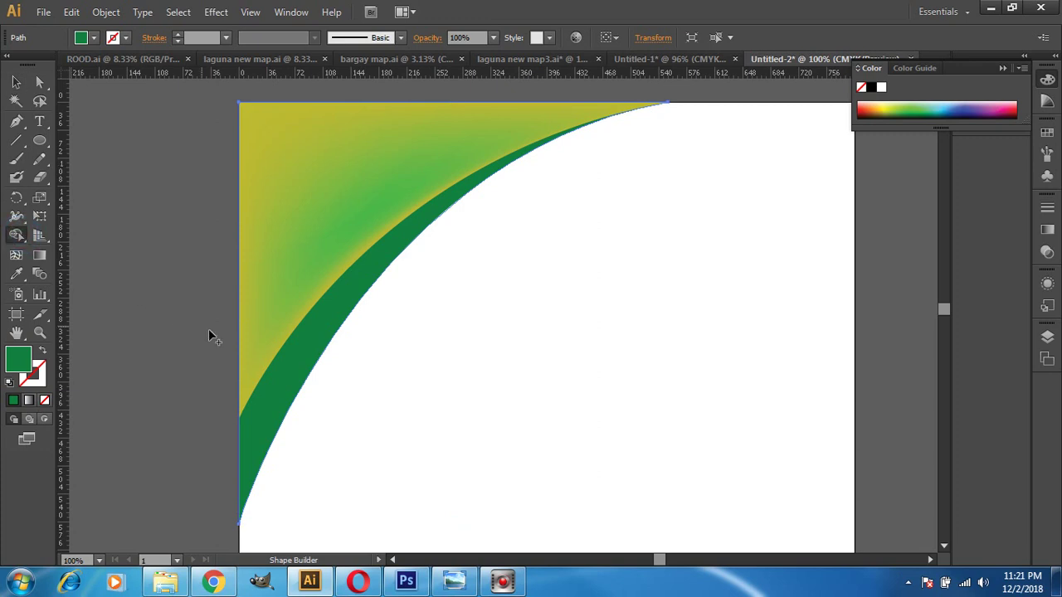
pyautogui.click(15, 255)
pyautogui.click(365, 218)
pyautogui.click(288, 373)
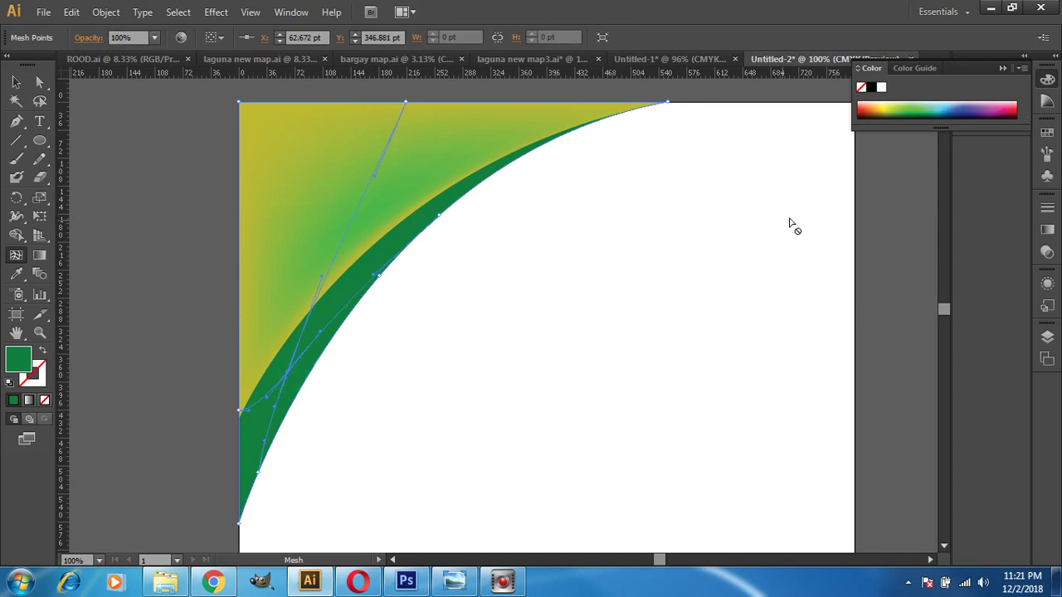
pyautogui.click(901, 103)
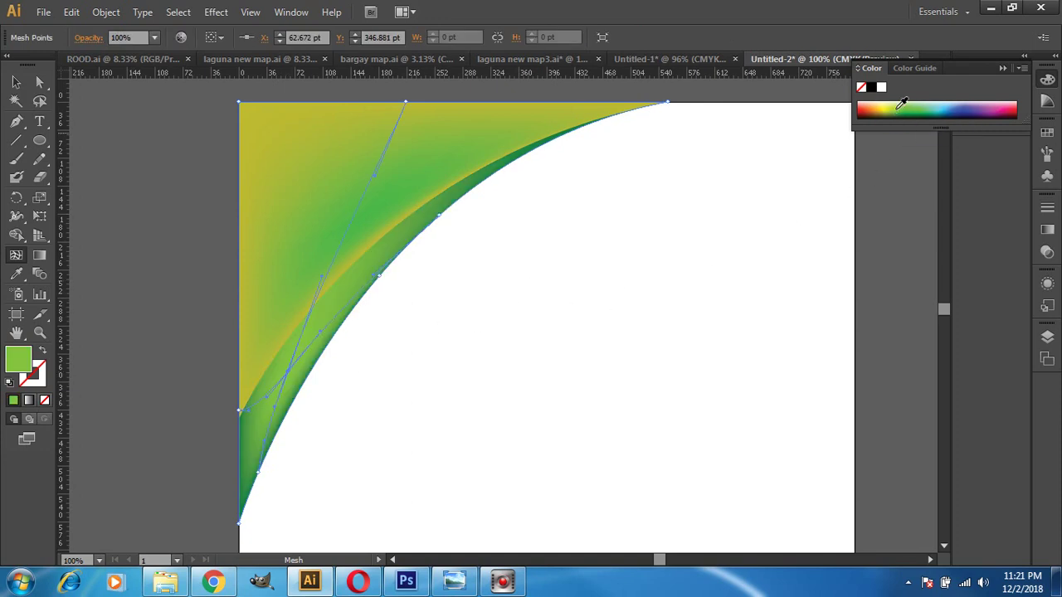
pyautogui.click(885, 108)
pyautogui.press('v')
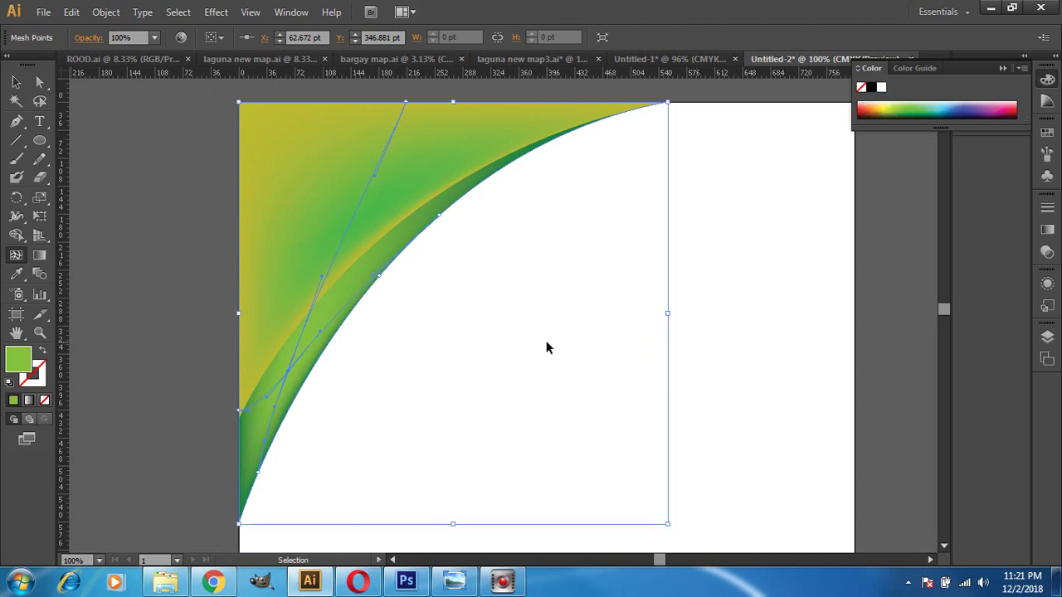
pyautogui.hotkey('ctrl', 'z')
pyautogui.press('u')
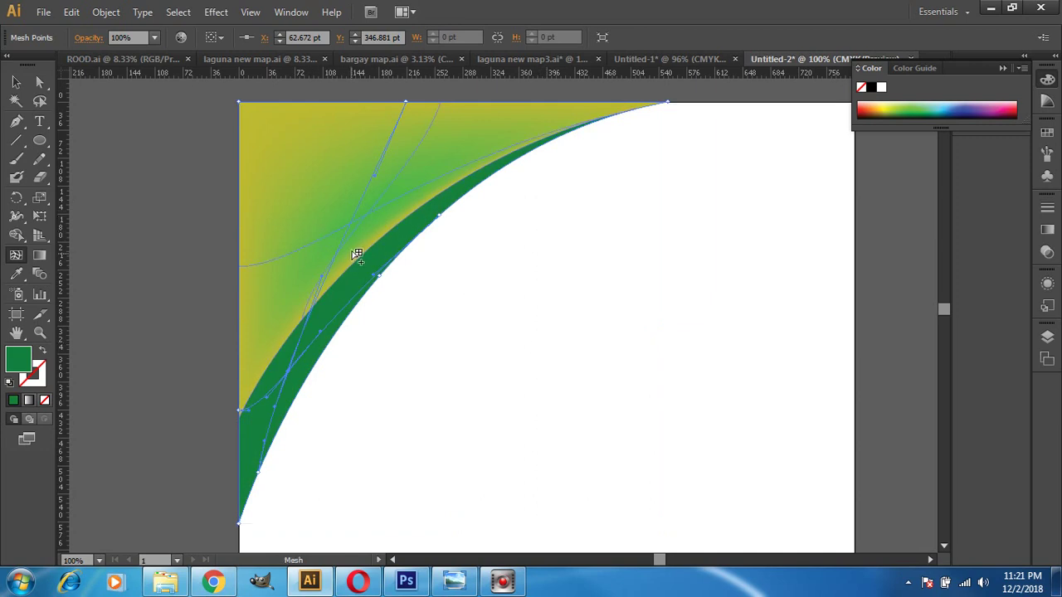
pyautogui.click(19, 85)
pyautogui.click(173, 176)
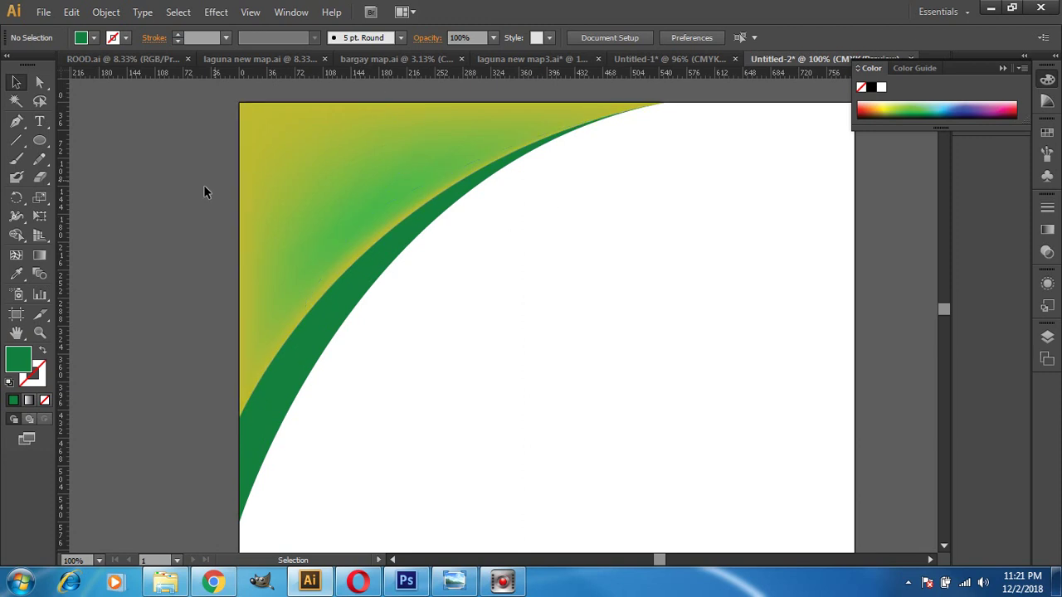
# Add a dark green mesh point to the olive mesh shape near the artboard's top-left corner, at about X 25 pt, Y 12 pt
pyautogui.click(15, 255)
pyautogui.click(365, 214)
pyautogui.click(258, 111)
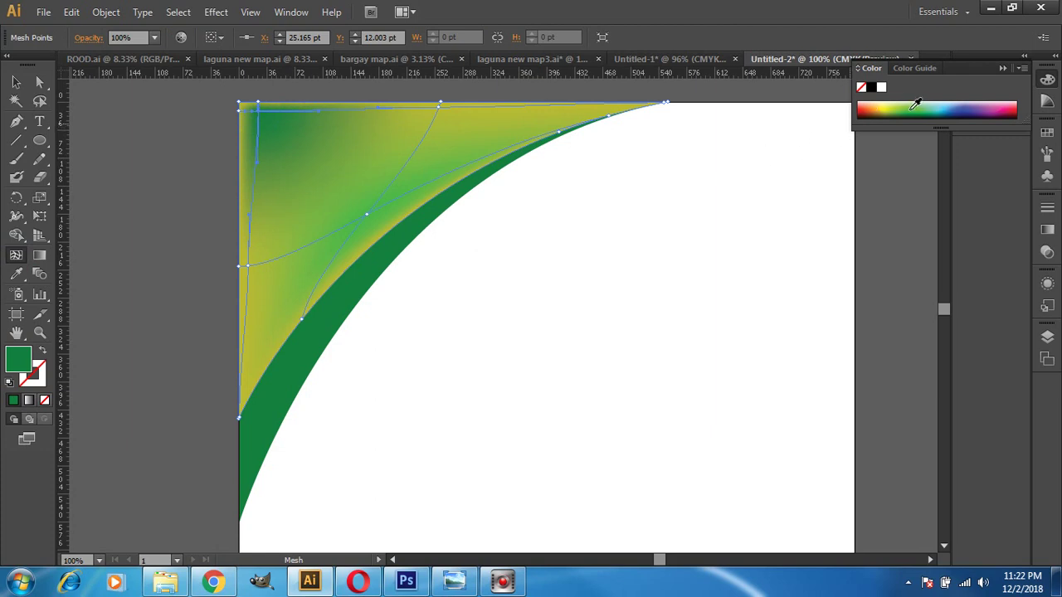
# Try white as the color of the corner mesh point, undo it and deselect the shape
pyautogui.click(881, 87)
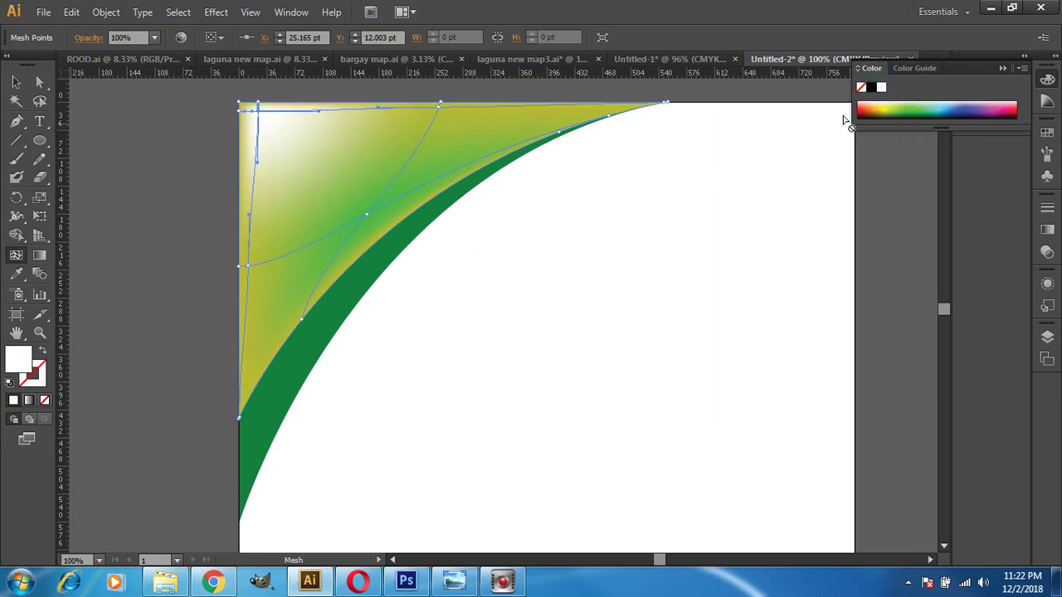
pyautogui.click(553, 217)
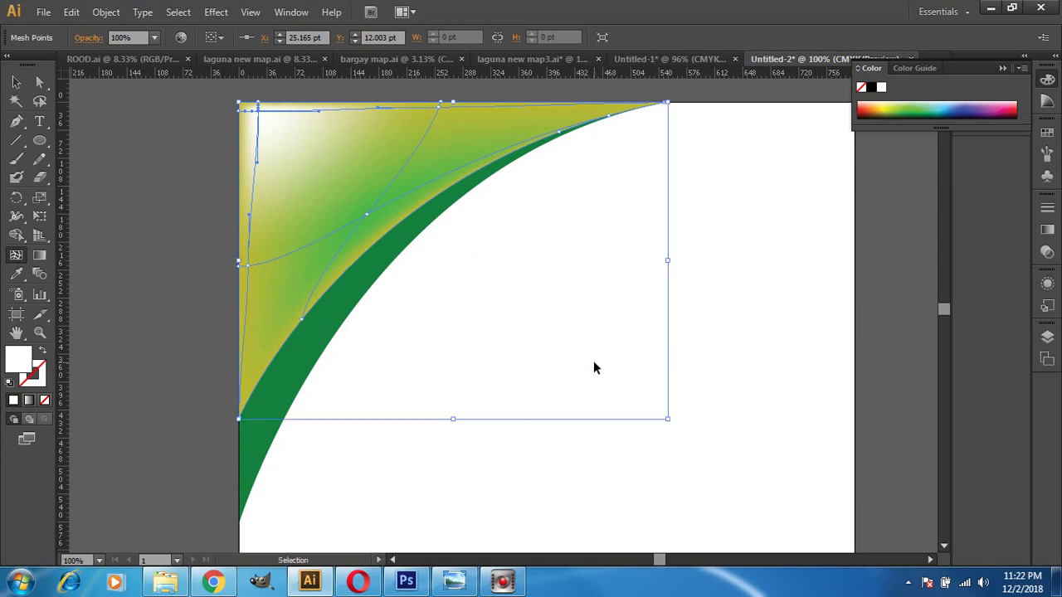
pyautogui.hotkey('ctrl', 'z')
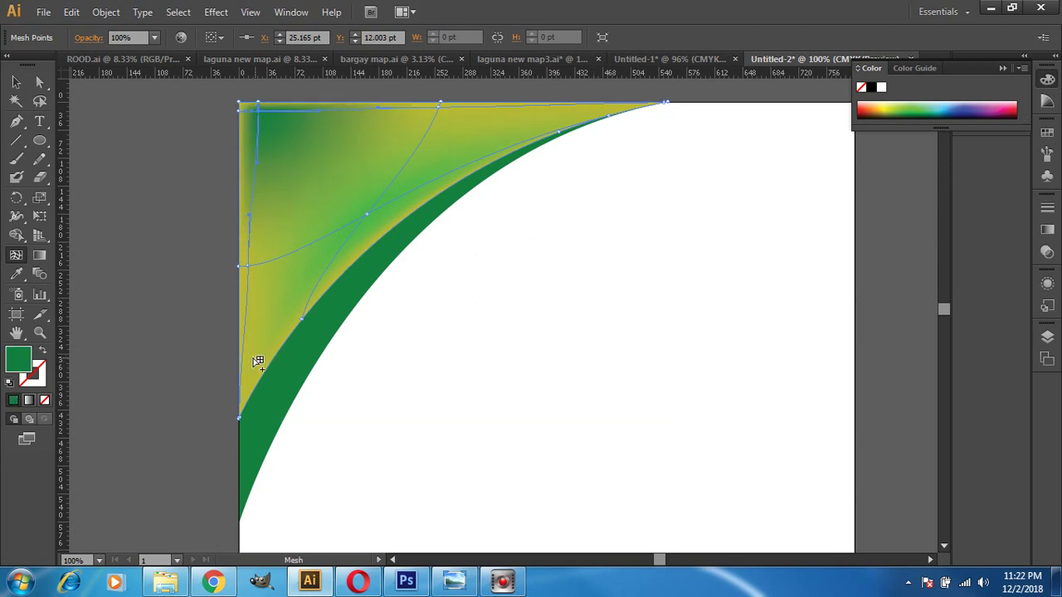
pyautogui.press('v')
pyautogui.click(176, 265)
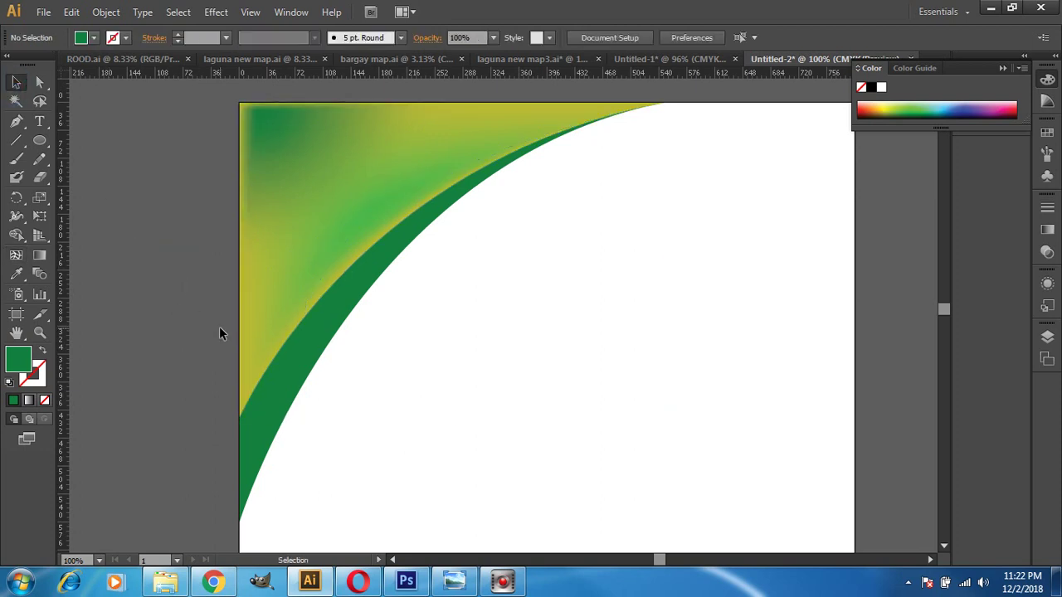
# Move the yellow perfume bottle group from the pasteboard onto the lower-left part of the artboard
pyautogui.scroll(-2, 380, 401)
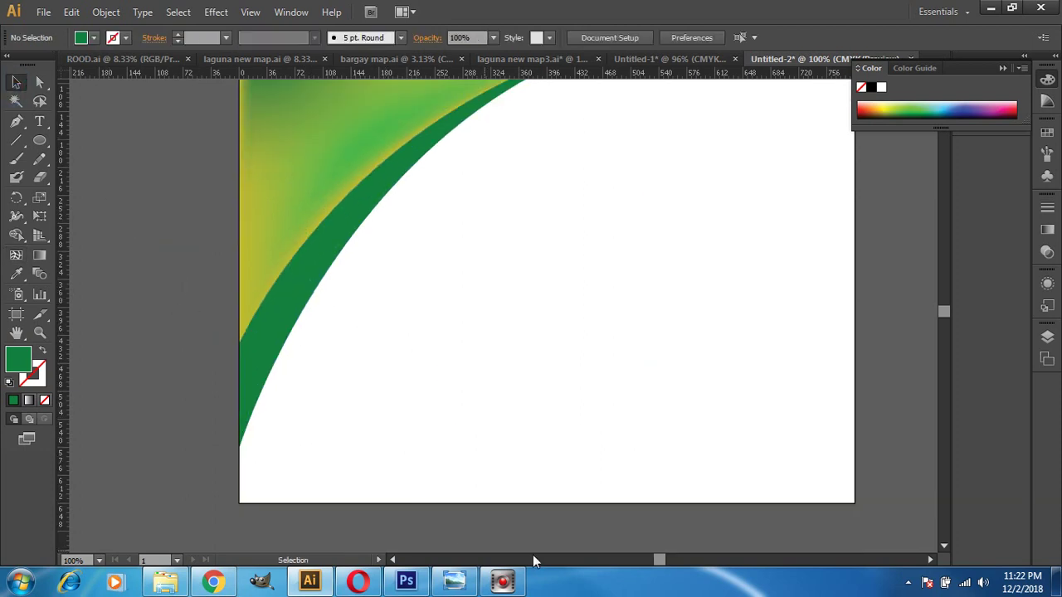
pyautogui.moveTo(656, 559); pyautogui.dragTo(643, 559)
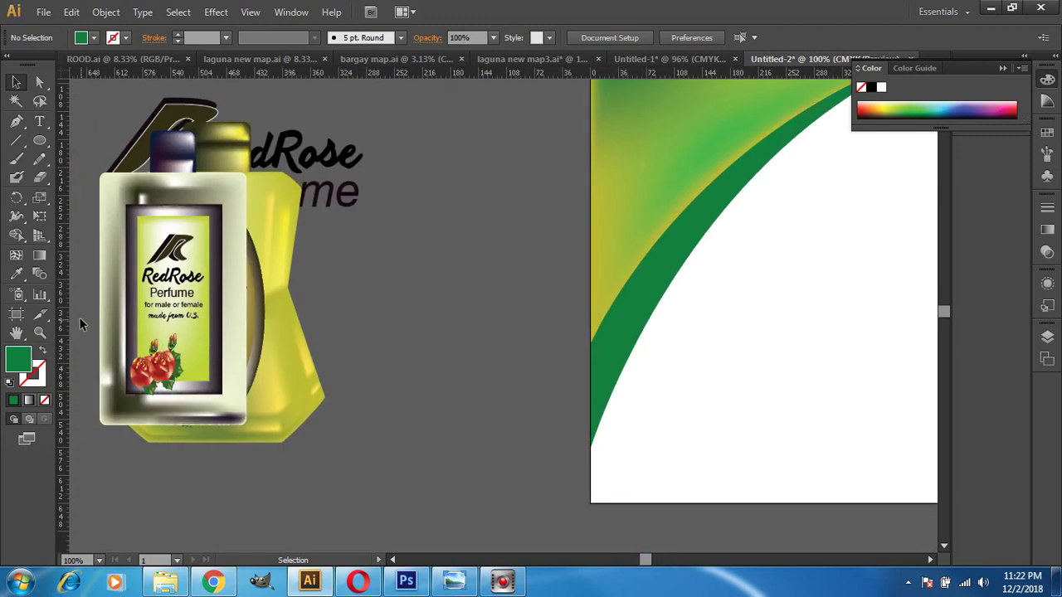
pyautogui.click(278, 379)
pyautogui.moveTo(279, 379); pyautogui.dragTo(778, 417)
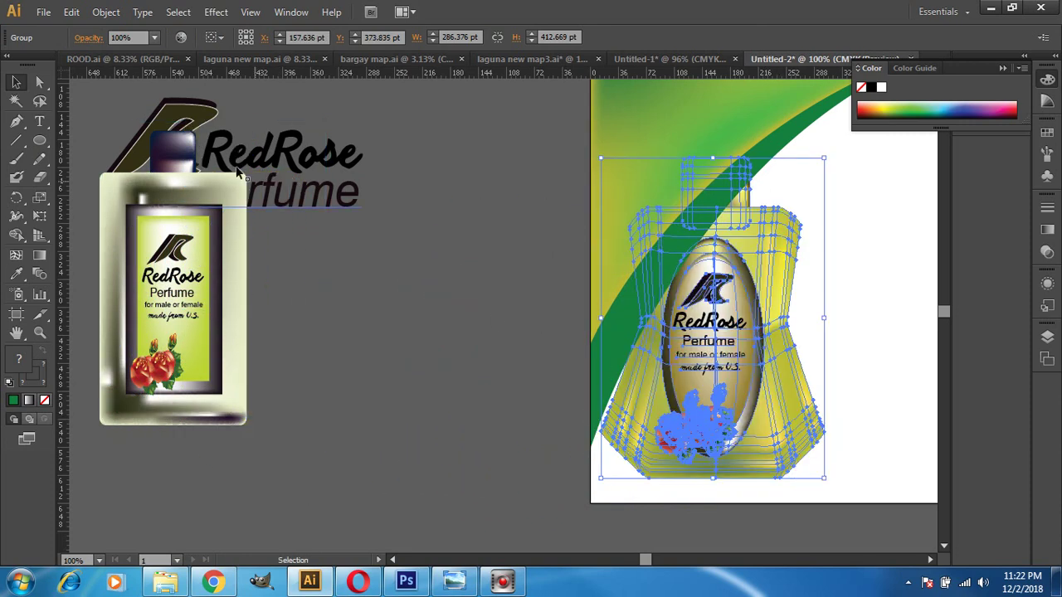
# Cut and paste the yellow bottle in front of the curved shapes and place it at about X 156 pt, Y 394 pt
pyautogui.click(72, 13)
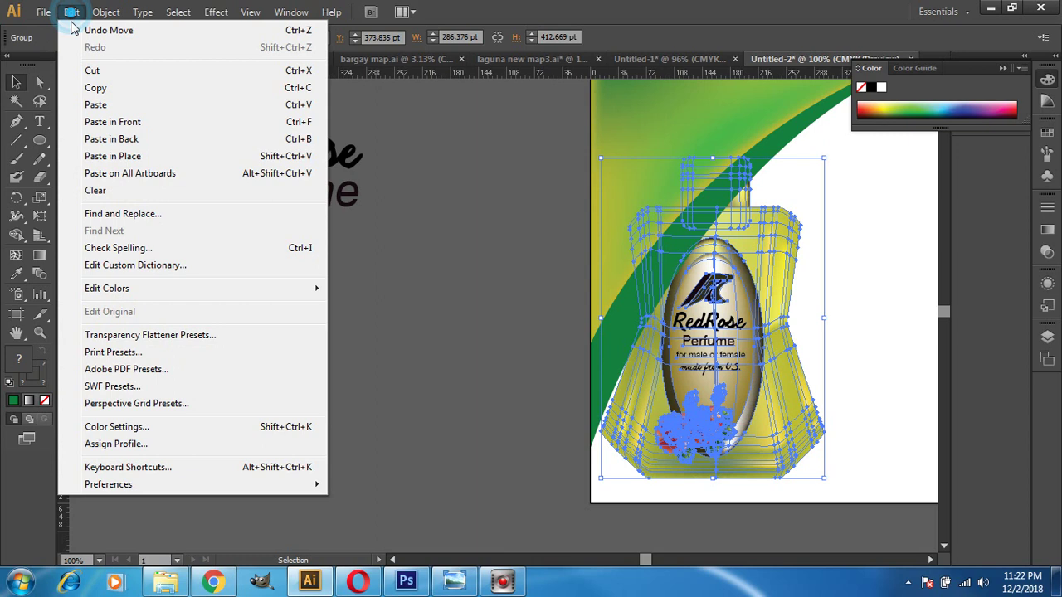
pyautogui.click(87, 70)
pyautogui.click(73, 12)
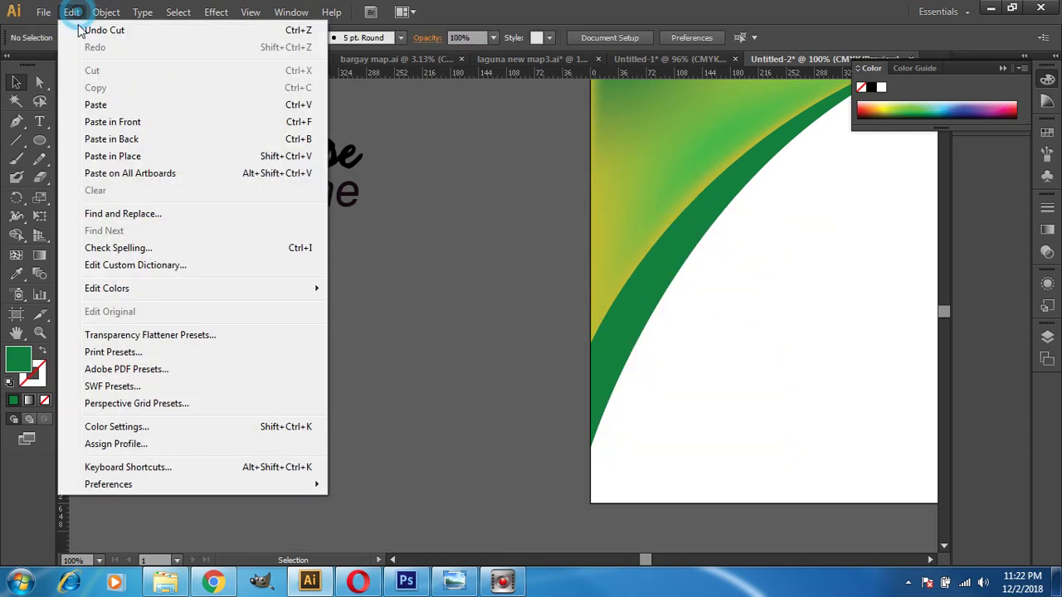
pyautogui.click(93, 104)
pyautogui.moveTo(538, 412); pyautogui.dragTo(718, 429)
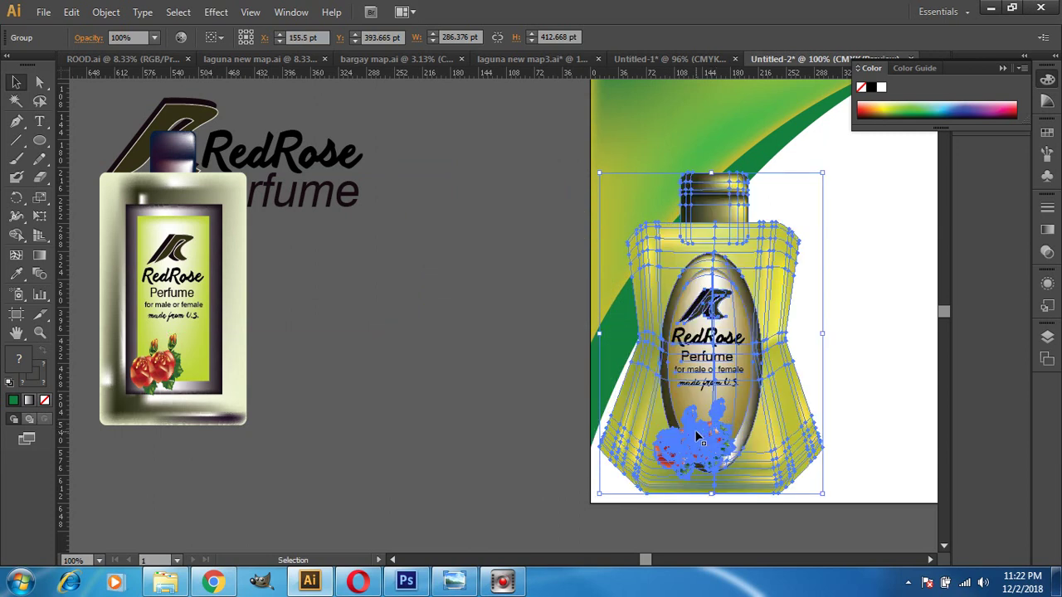
# Move the rectangular perfume bottle onto the artboard beside the yellow bottle, at about X 328 pt, Y 409 pt
pyautogui.moveTo(645, 559)
pyautogui.mouseDown()
pyautogui.moveTo(659, 562)
pyautogui.moveTo(647, 561)
pyautogui.mouseUp()
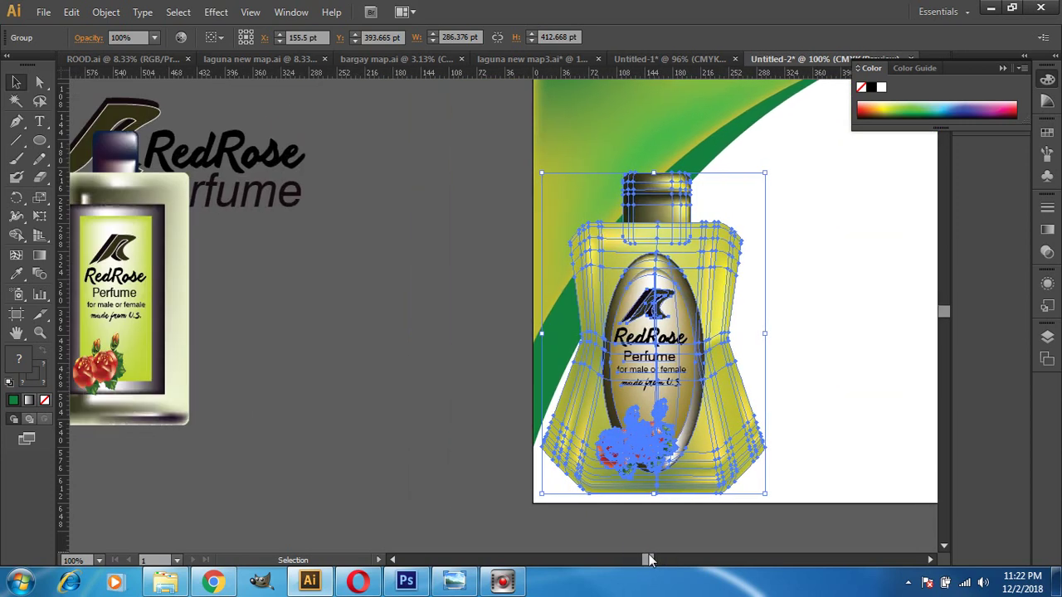
pyautogui.moveTo(152, 336); pyautogui.dragTo(818, 401)
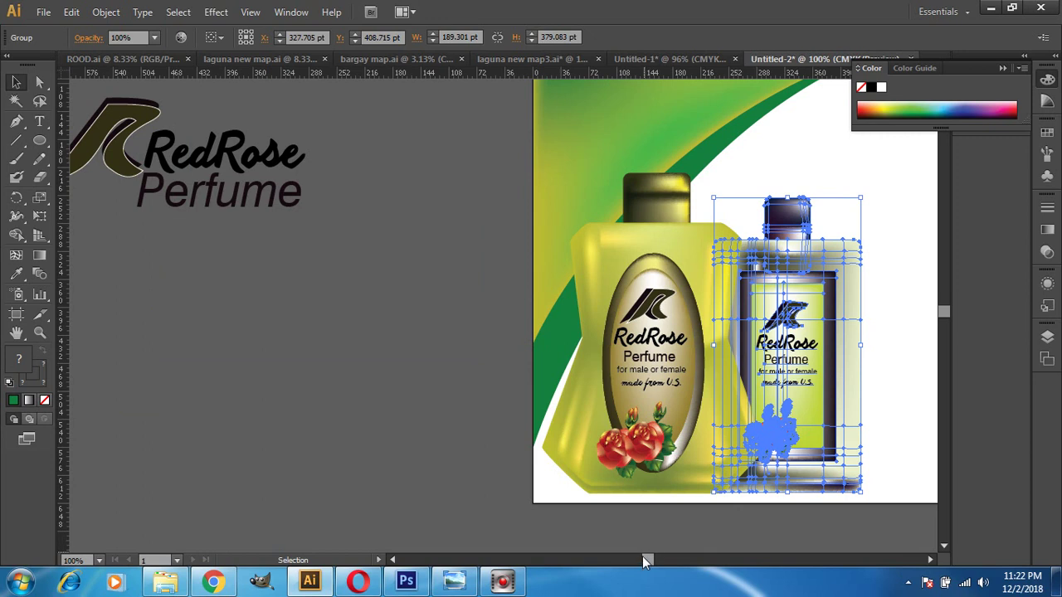
# Select the whole RedRose Perfume logo on the pasteboard and move it into the white area at the artboard's upper right
pyautogui.moveTo(645, 559); pyautogui.dragTo(641, 561)
pyautogui.click(395, 280)
pyautogui.moveTo(406, 239); pyautogui.dragTo(140, 232)
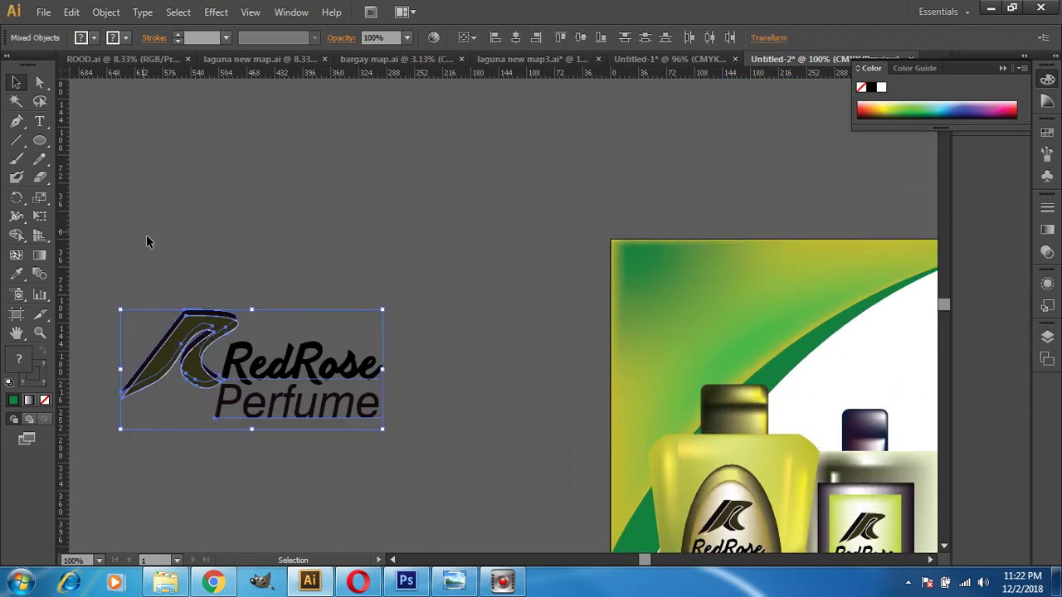
pyautogui.scroll(-2, 349, 345)
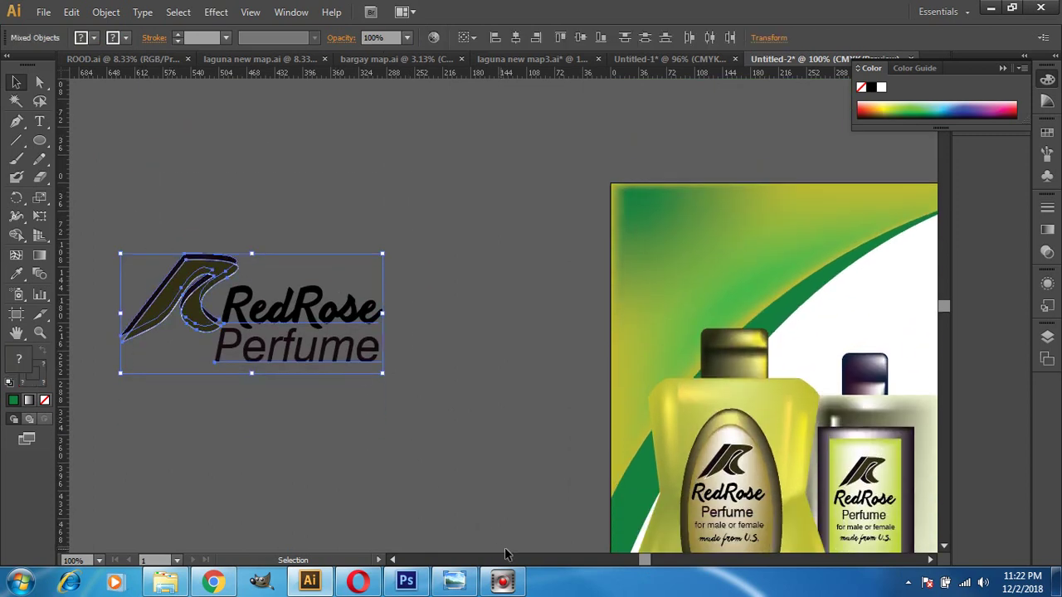
pyautogui.moveTo(643, 561); pyautogui.dragTo(648, 562)
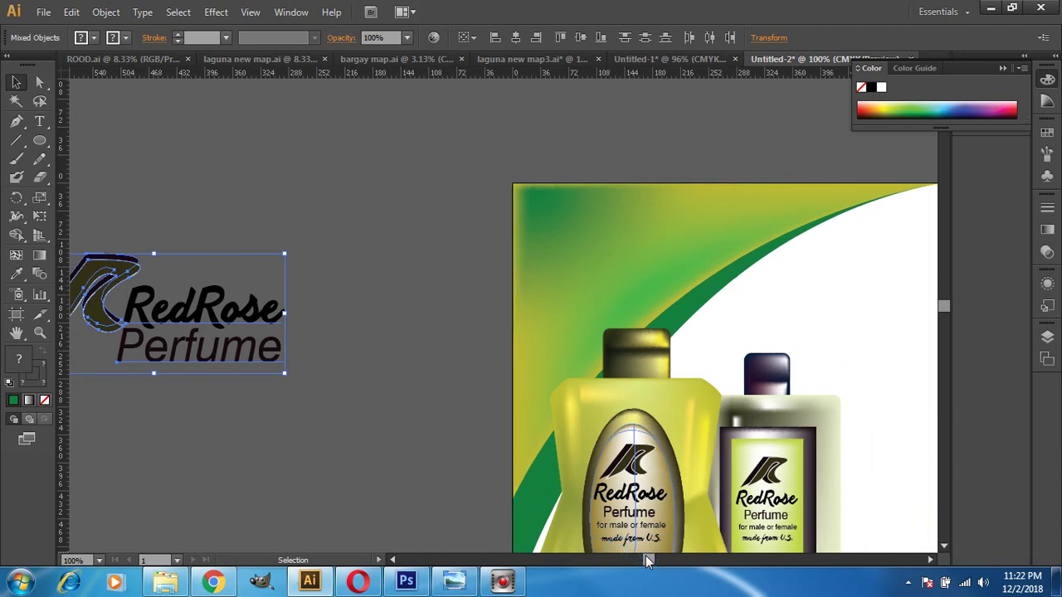
pyautogui.moveTo(242, 322); pyautogui.dragTo(854, 329)
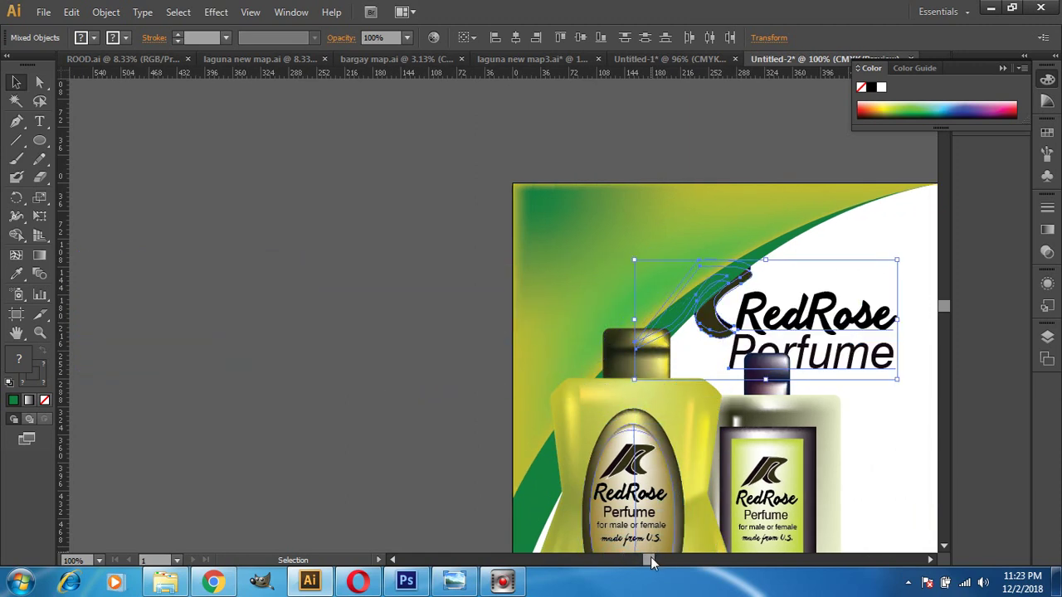
pyautogui.moveTo(651, 562); pyautogui.dragTo(660, 562)
pyautogui.moveTo(602, 367); pyautogui.dragTo(703, 361)
pyautogui.moveTo(679, 315); pyautogui.dragTo(746, 302)
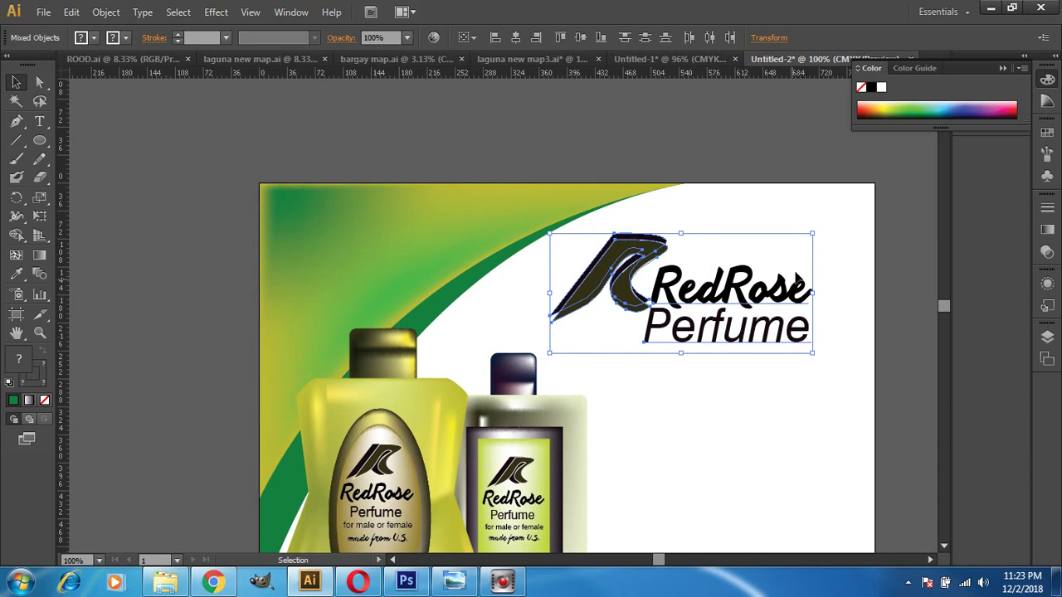
# Enlarge the RedRose Perfume logo to fill the upper-right white area, and shift it slightly down and left
pyautogui.moveTo(812, 234); pyautogui.dragTo(858, 205)
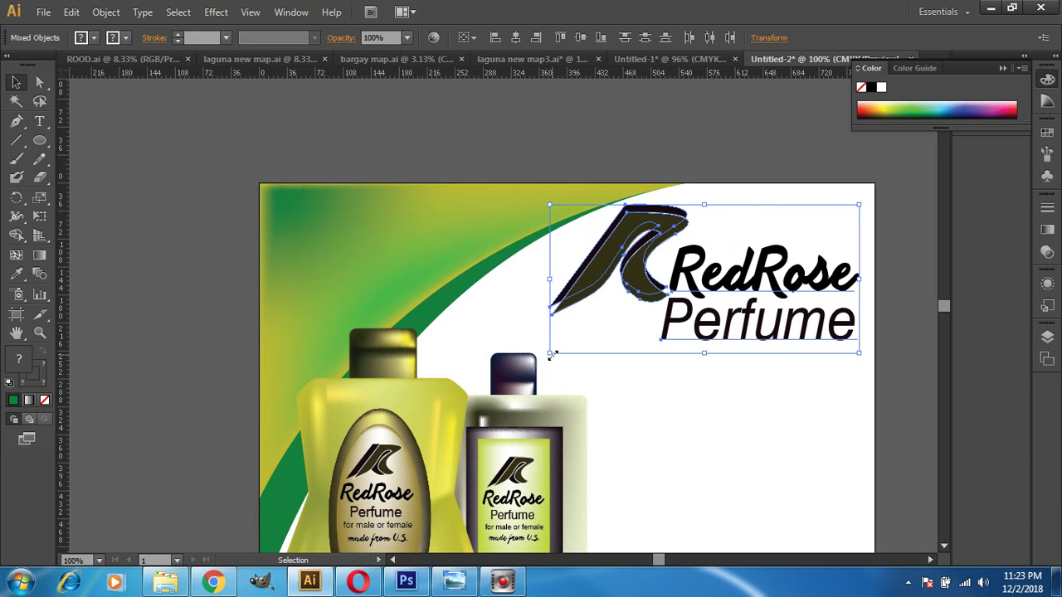
pyautogui.moveTo(550, 355); pyautogui.dragTo(528, 358)
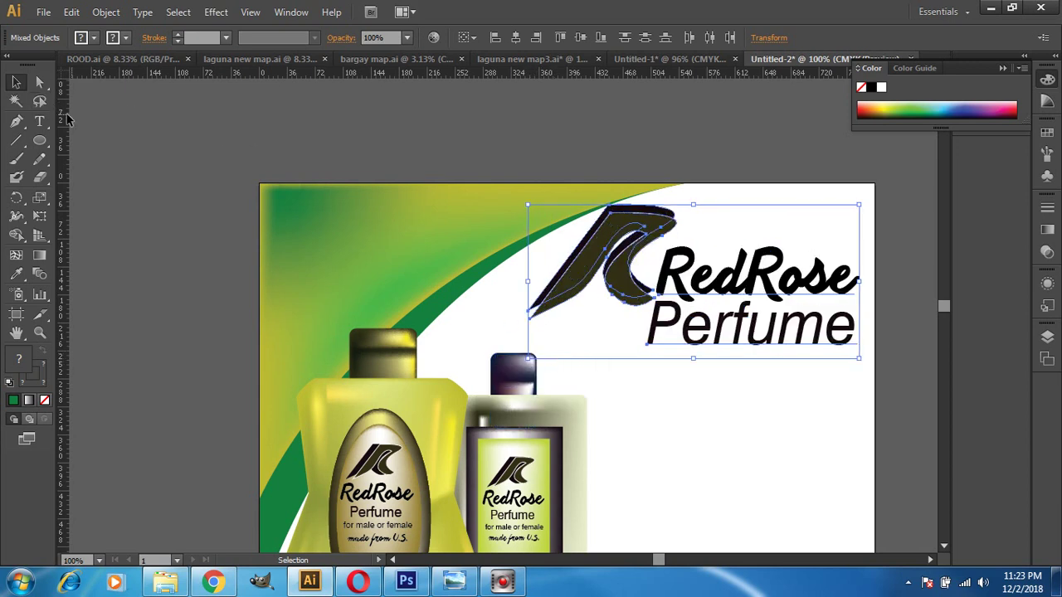
pyautogui.click(97, 123)
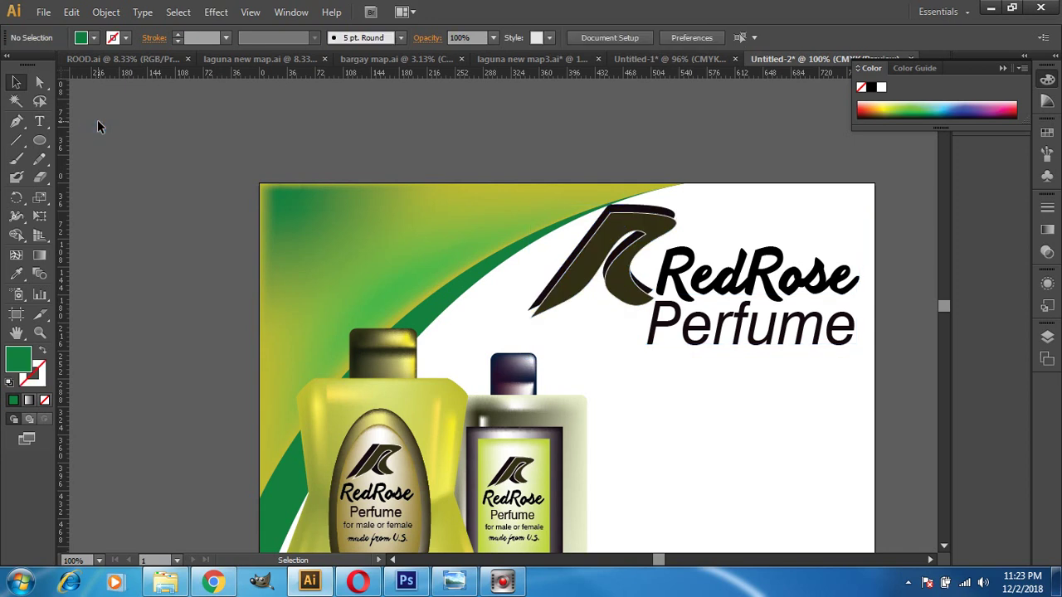
pyautogui.moveTo(854, 391); pyautogui.dragTo(609, 292)
pyautogui.click(405, 150)
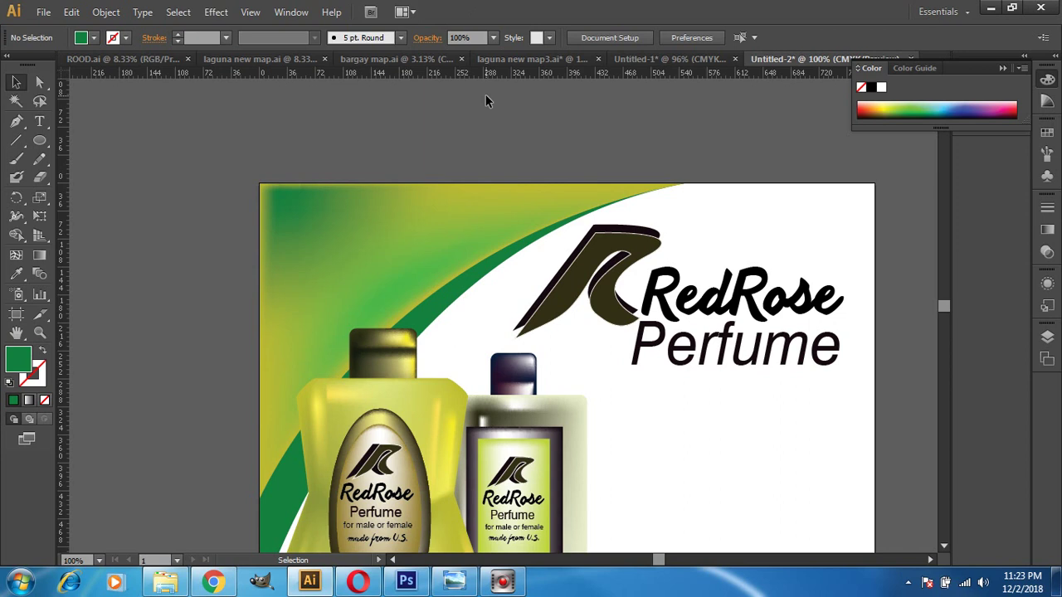
# Delete the first letter R from the large RedRose text and move the remaining text left against the logo's R symbol
pyautogui.scroll(-2, 485, 100)
pyautogui.scroll(-2, 485, 99)
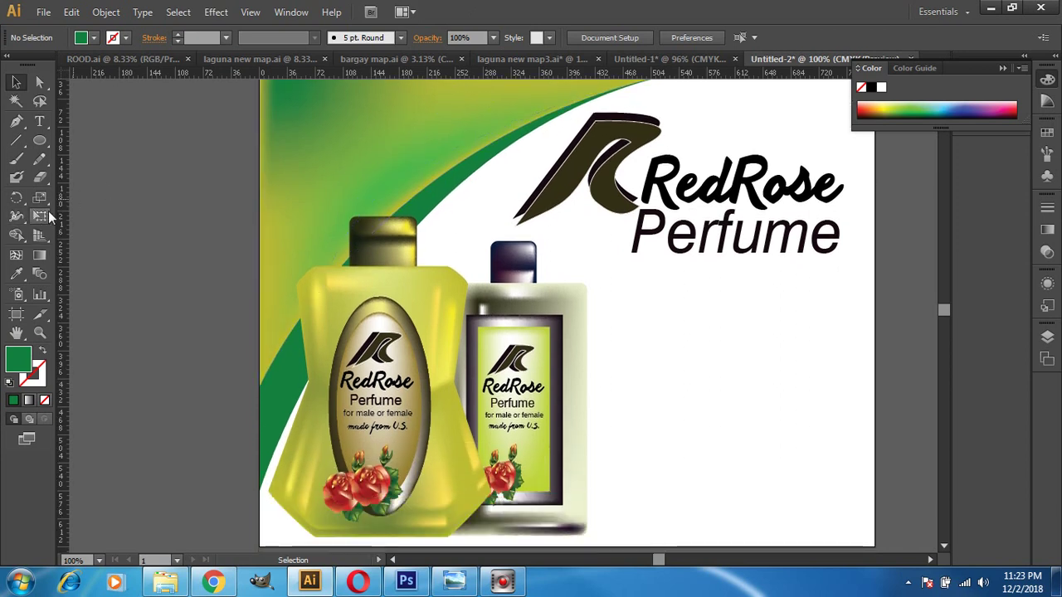
pyautogui.click(39, 122)
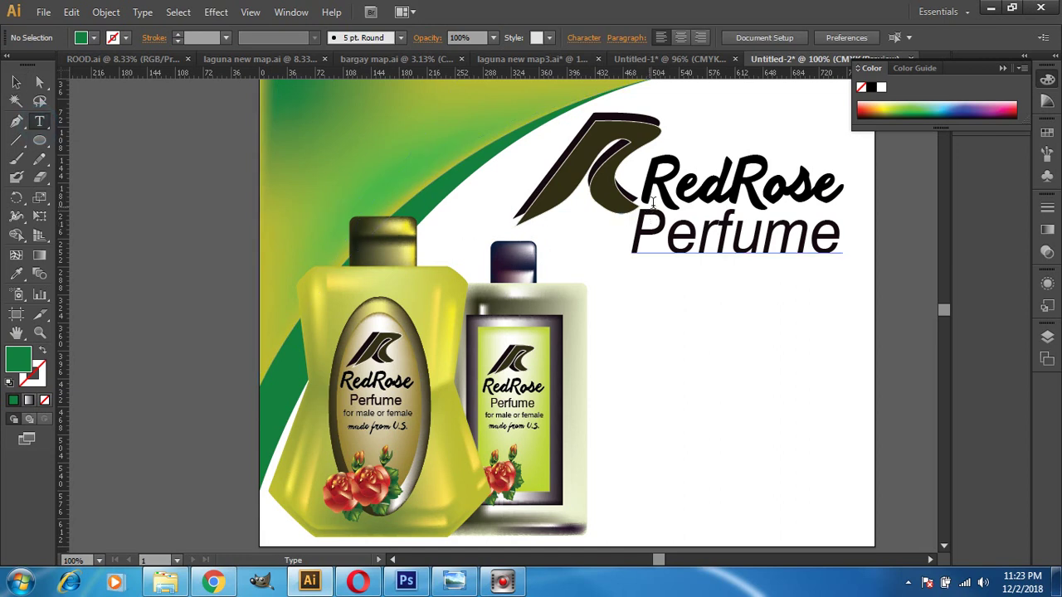
pyautogui.moveTo(675, 186); pyautogui.dragTo(651, 186)
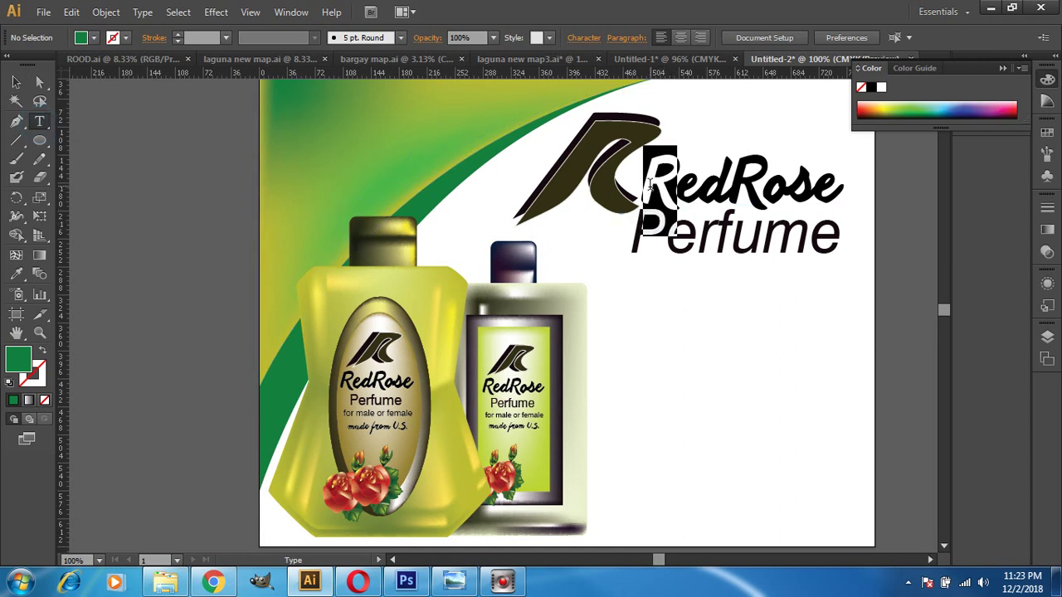
pyautogui.press('BackSpace')
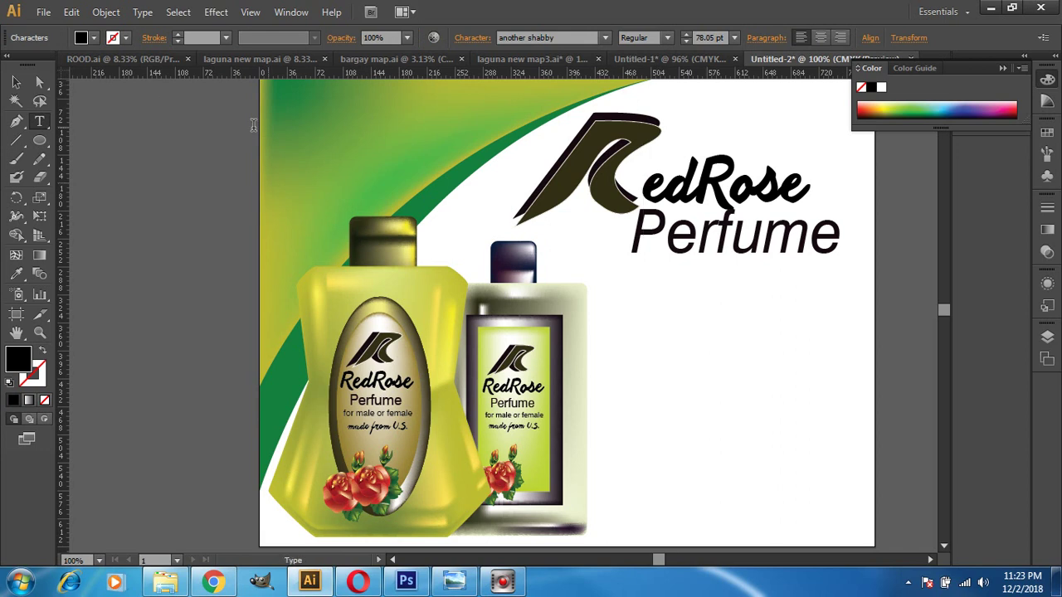
pyautogui.click(40, 83)
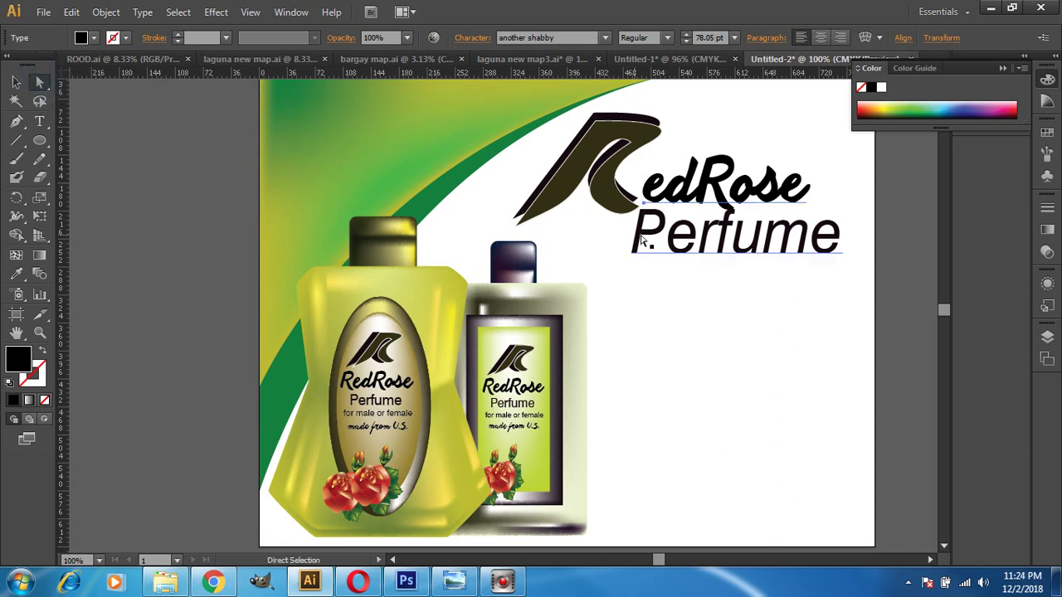
pyautogui.moveTo(708, 198); pyautogui.dragTo(697, 199)
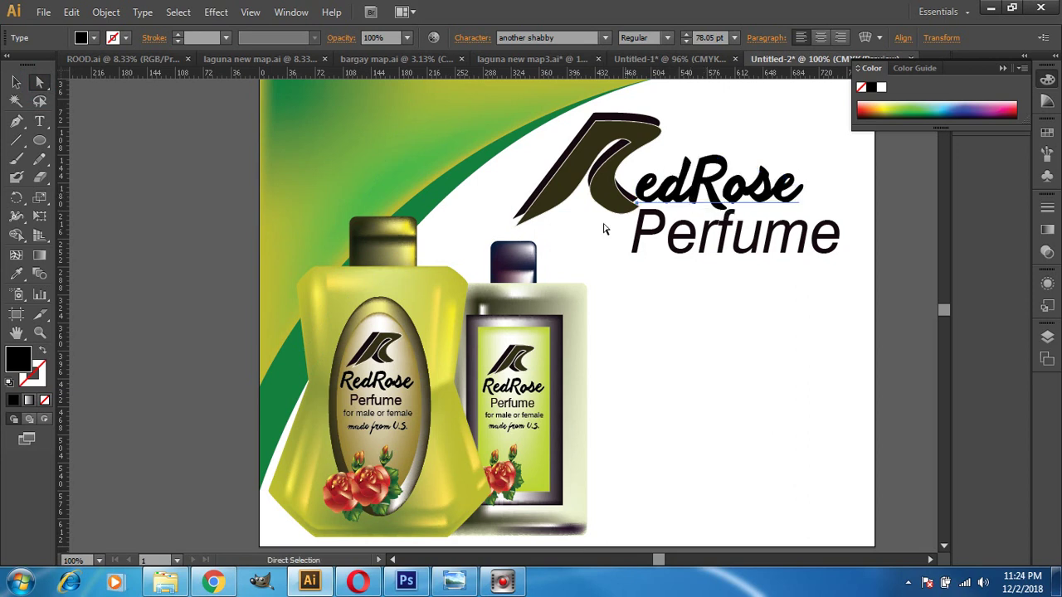
# Set the font size of the whole edRose text beside the R symbol to 101 pt
pyautogui.click(317, 296)
pyautogui.click(116, 249)
pyautogui.click(39, 121)
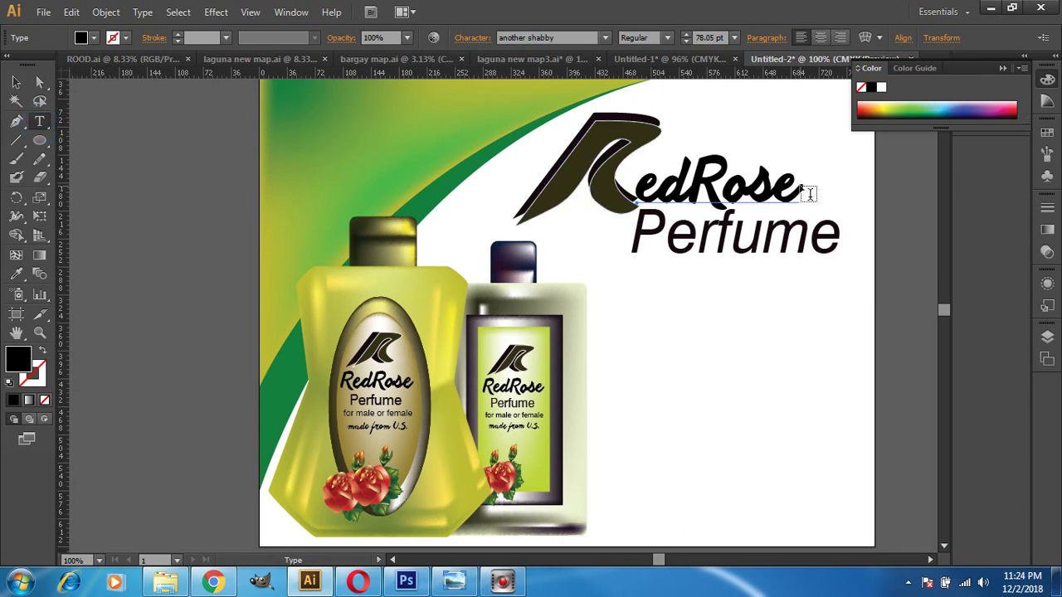
pyautogui.moveTo(809, 194); pyautogui.dragTo(527, 81)
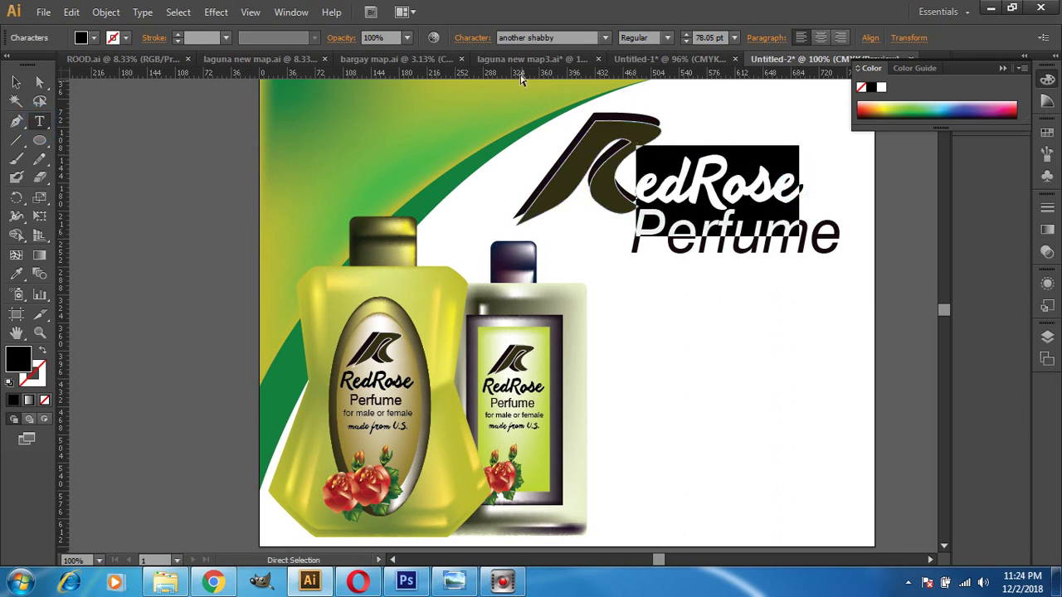
pyautogui.click(709, 38)
pyautogui.click(702, 39)
pyautogui.press('Up')
pyautogui.press('Up')
pyautogui.press('Up')
pyautogui.press('Up')
pyautogui.press('Up')
pyautogui.press('Up')
pyautogui.press('Up')
pyautogui.press('Up')
pyautogui.press('Up')
pyautogui.press('Up')
pyautogui.press('Up')
pyautogui.press('Up')
pyautogui.press('Up')
pyautogui.press('Up')
pyautogui.press('Up')
pyautogui.press('Up')
pyautogui.press('Up')
pyautogui.press('Up')
pyautogui.press('Up')
pyautogui.press('Up')
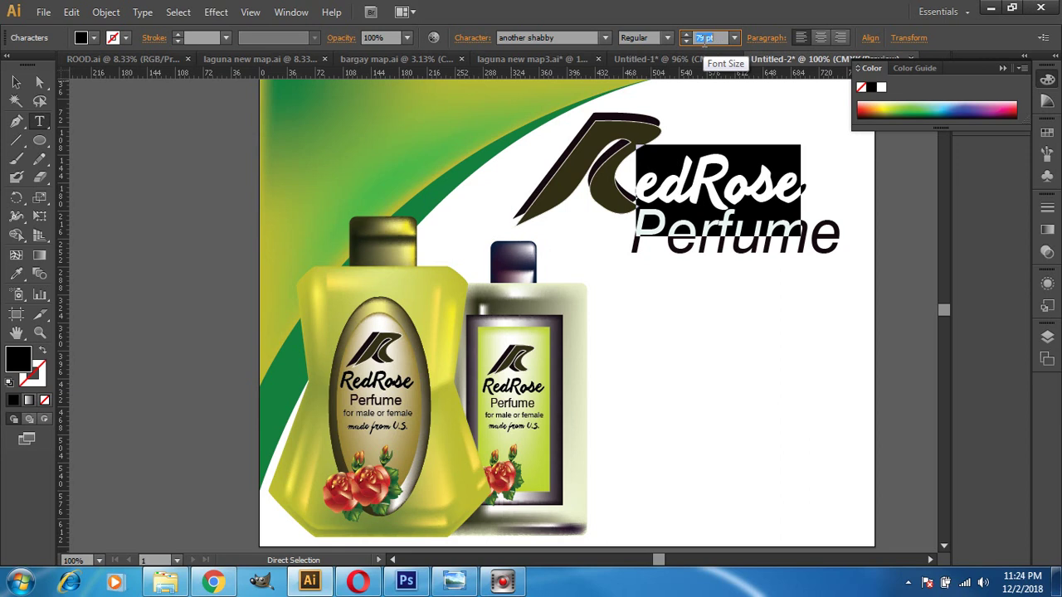
pyautogui.press('Up')
pyautogui.press('Up')
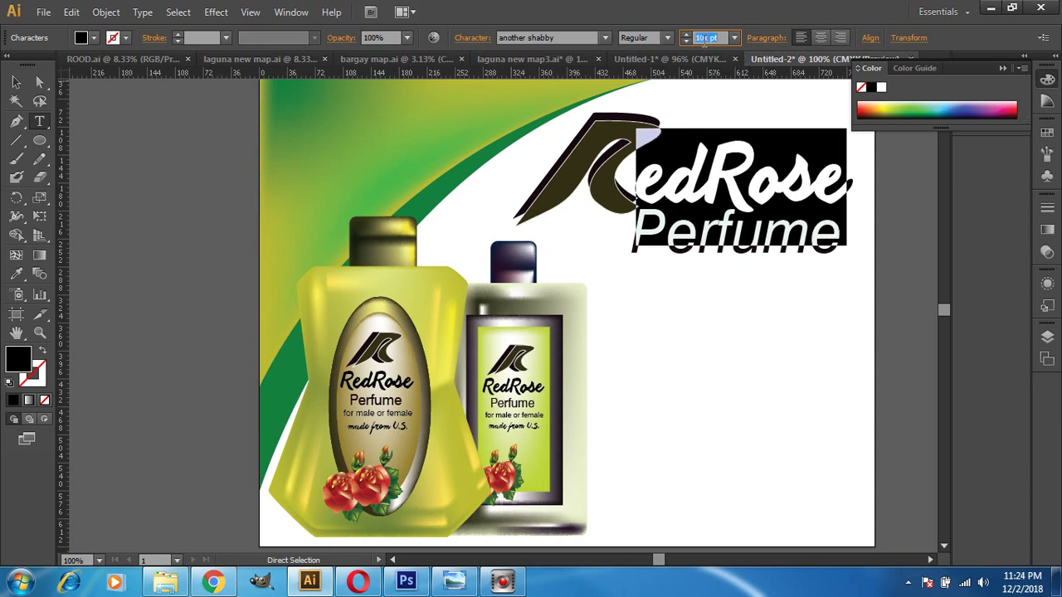
# Shift the enlarged edRose text slightly up and left so it sits against the logo's R symbol
pyautogui.click(19, 83)
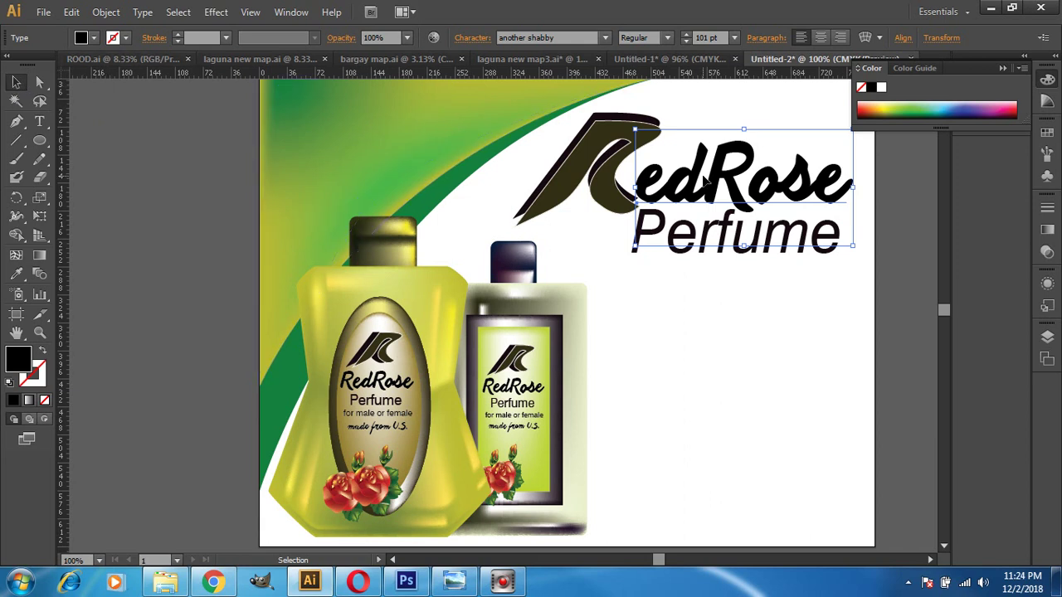
pyautogui.moveTo(702, 180); pyautogui.dragTo(691, 171)
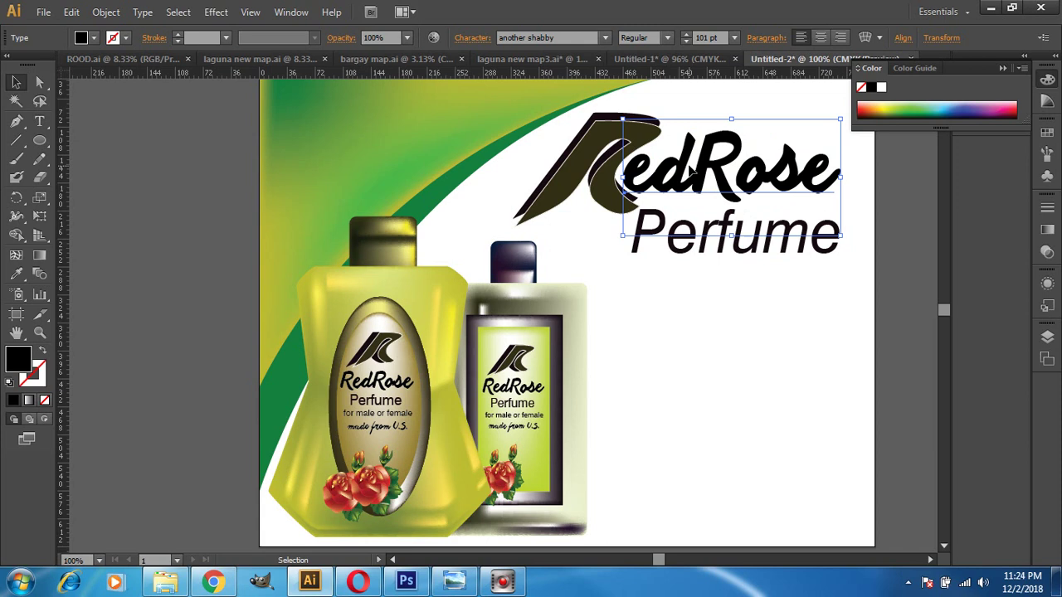
pyautogui.click(623, 293)
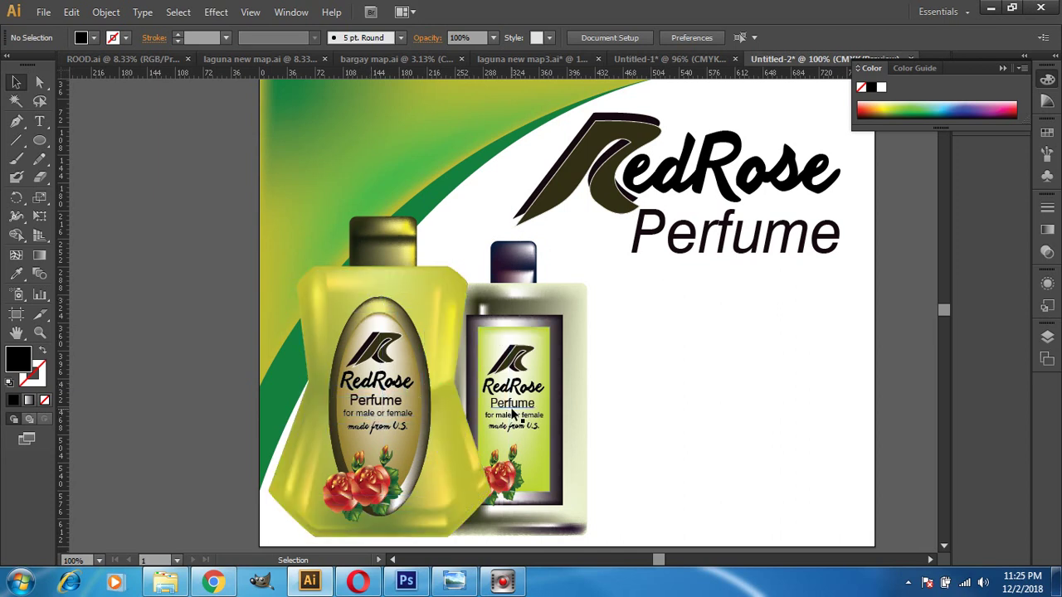
# Move the yellow bottle to the artboard's right edge, at about X 739.5 pt, Y 408.8 pt, and ungroup it together with its nested group
pyautogui.click(411, 408)
pyautogui.moveTo(406, 407); pyautogui.dragTo(863, 423)
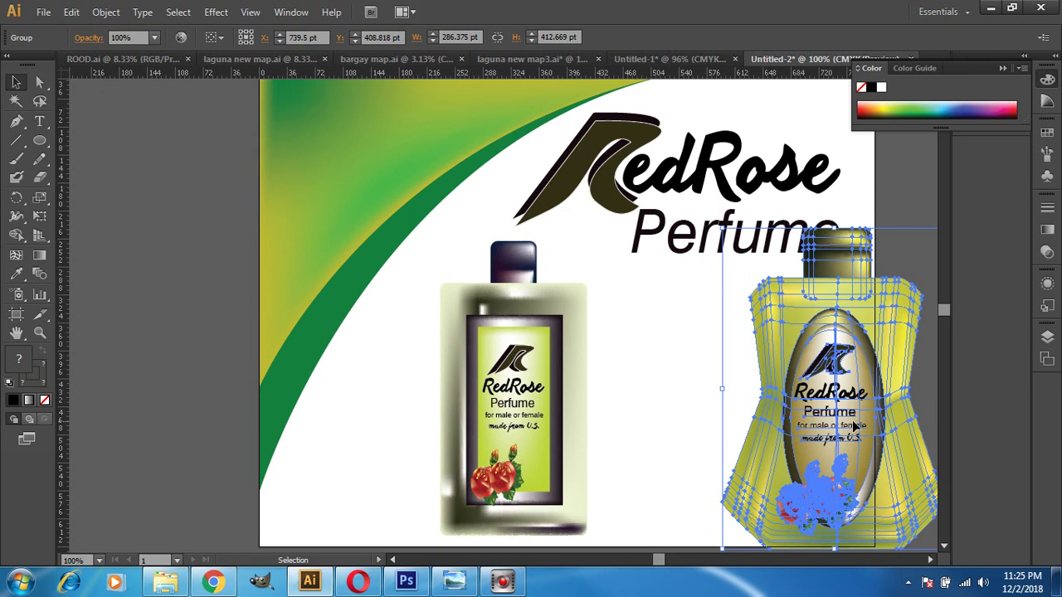
pyautogui.rightClick(854, 426)
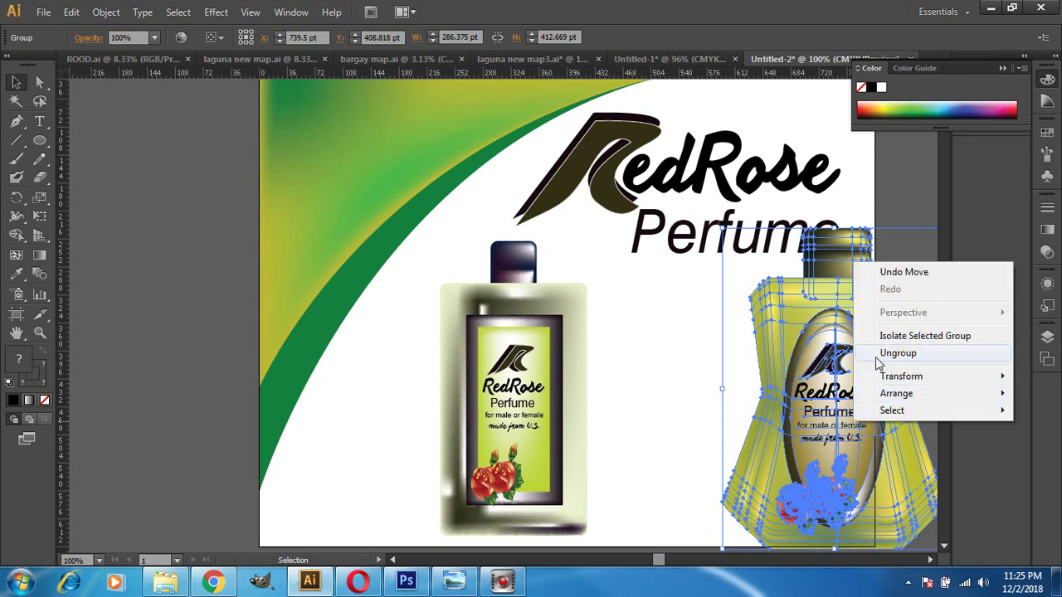
pyautogui.click(886, 354)
pyautogui.click(702, 419)
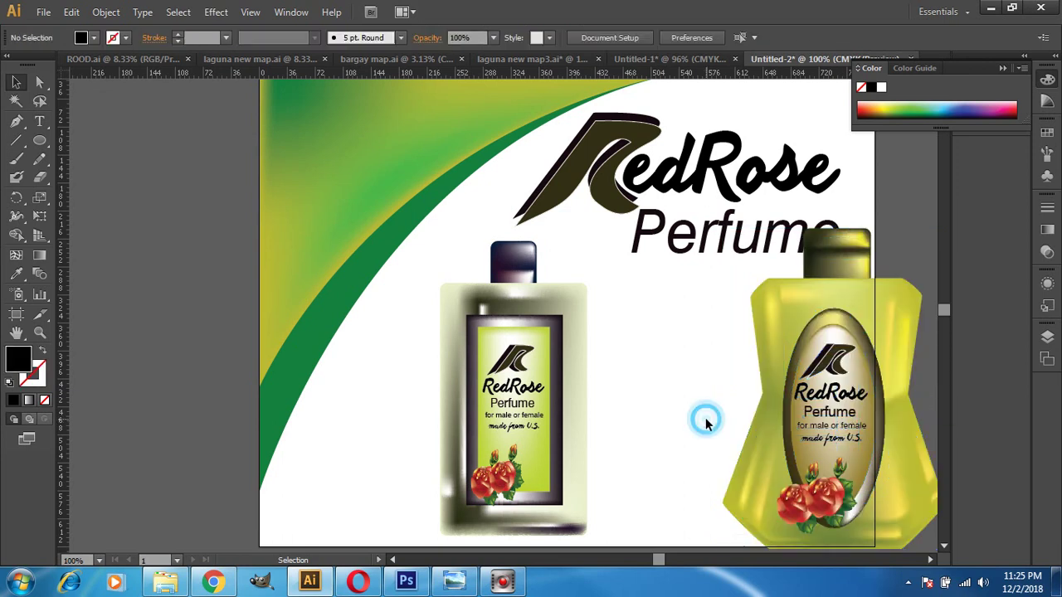
pyautogui.click(832, 438)
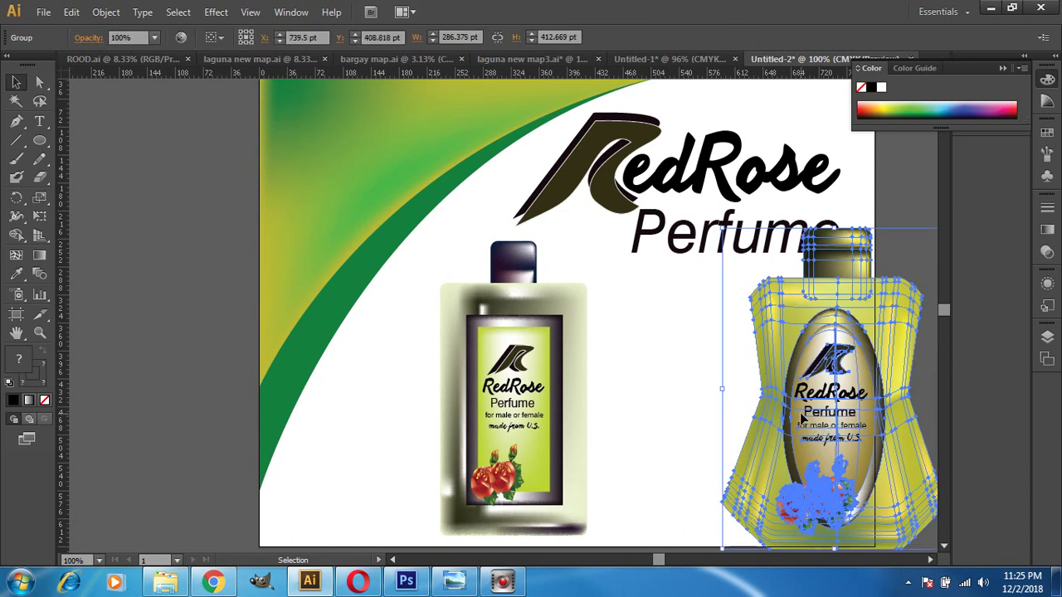
pyautogui.rightClick(802, 419)
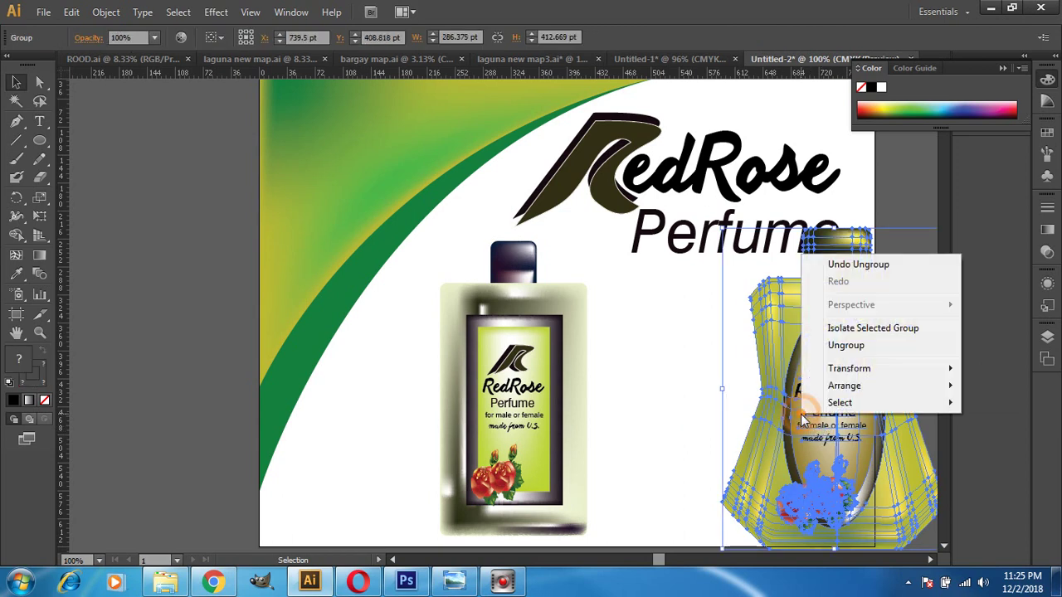
pyautogui.click(845, 346)
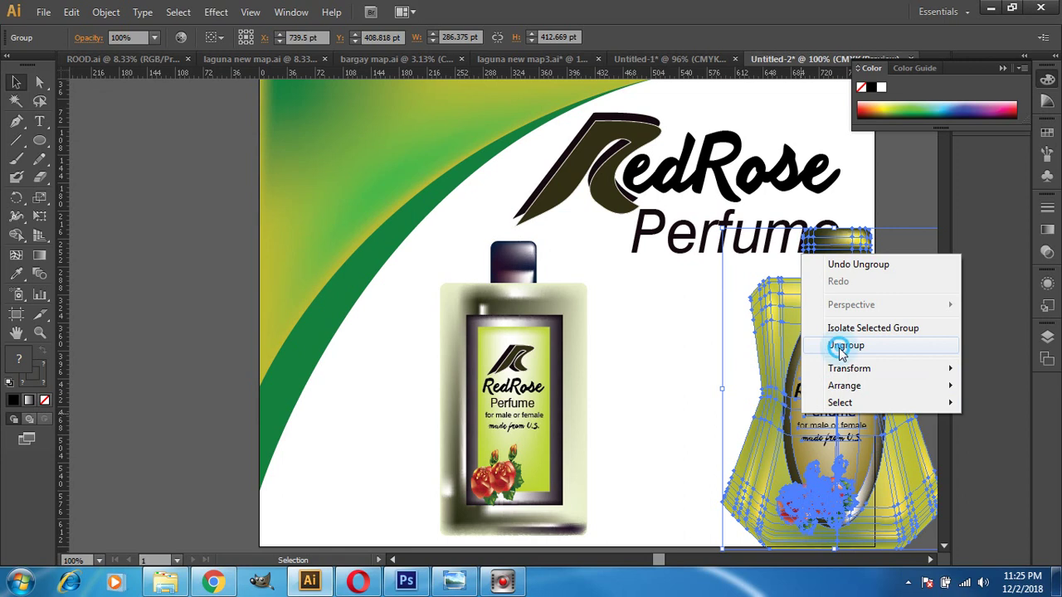
pyautogui.click(702, 427)
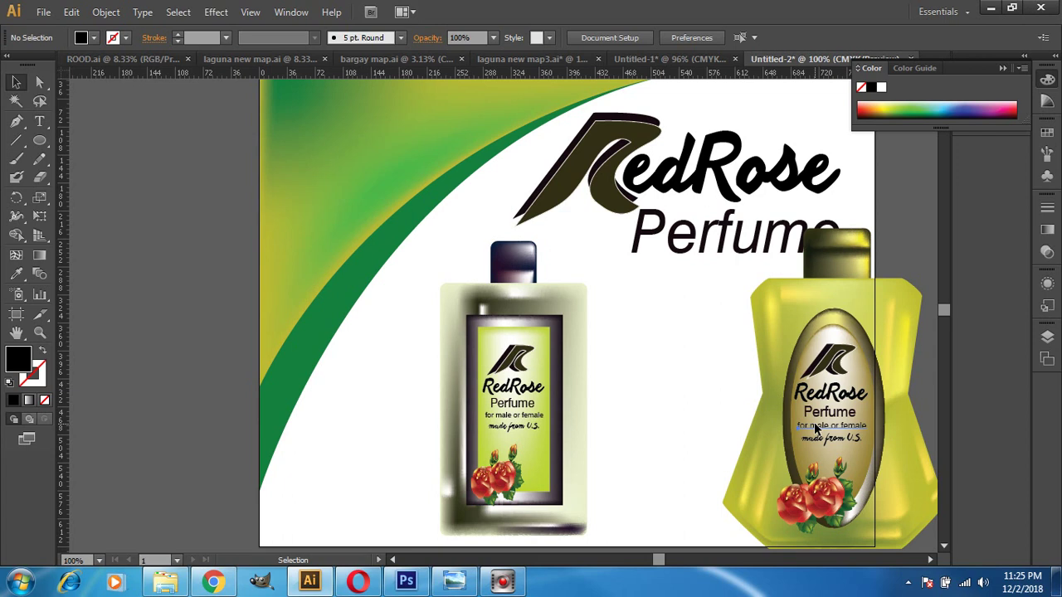
# Copy the "for male or female" and "made from U.S." label texts from the yellow bottle into the white area below the logo
pyautogui.moveTo(817, 427); pyautogui.dragTo(681, 305)
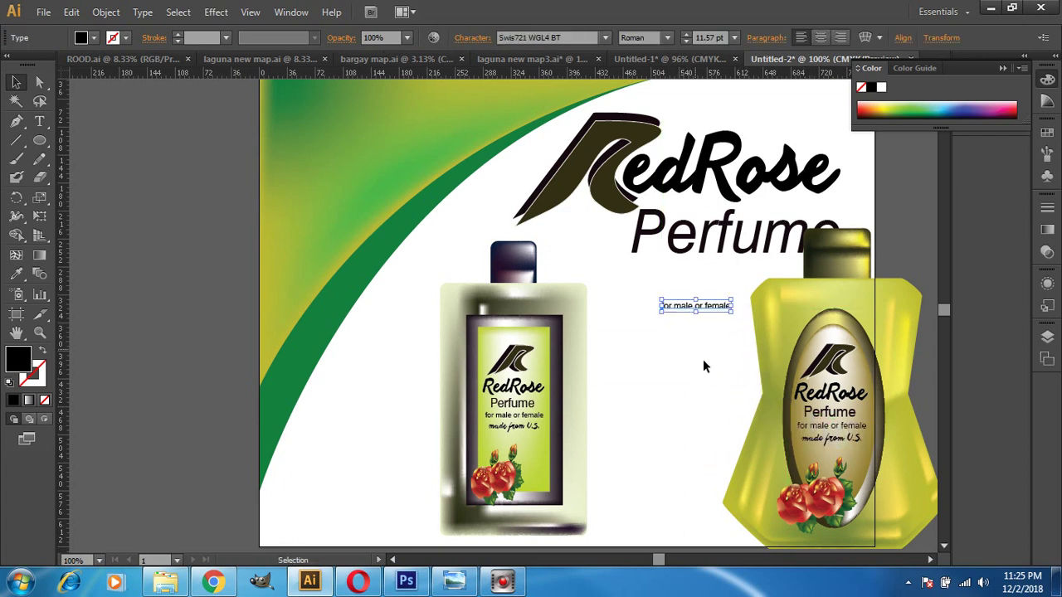
pyautogui.click(819, 440)
pyautogui.moveTo(819, 440); pyautogui.dragTo(677, 350)
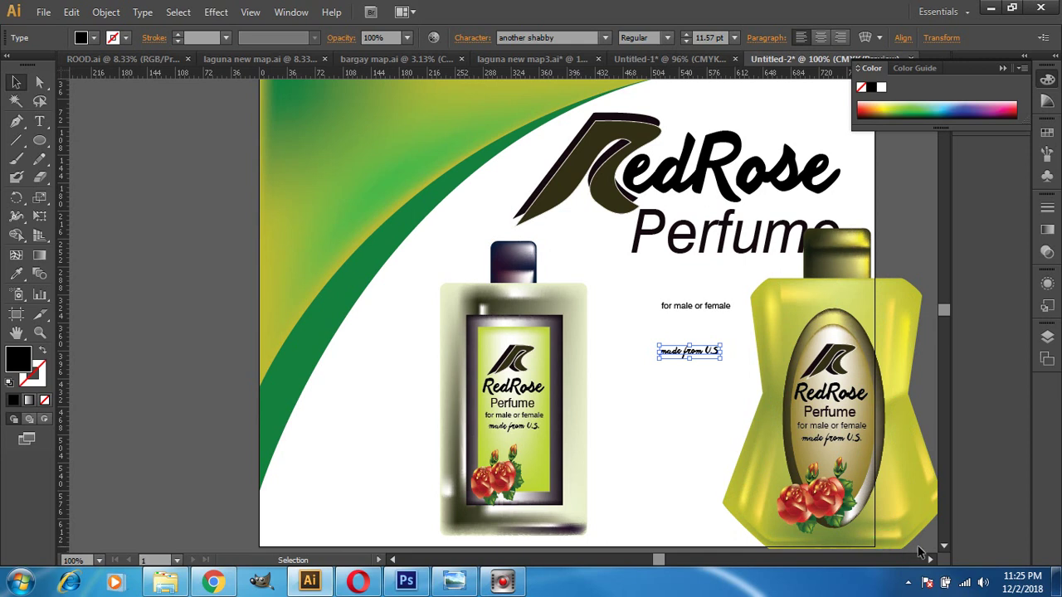
# Try to group the yellow bottle's parts along with the large Perfume text
pyautogui.keyDown('shift'); pyautogui.click(745, 267); pyautogui.keyUp('shift')
pyautogui.rightClick(796, 491)
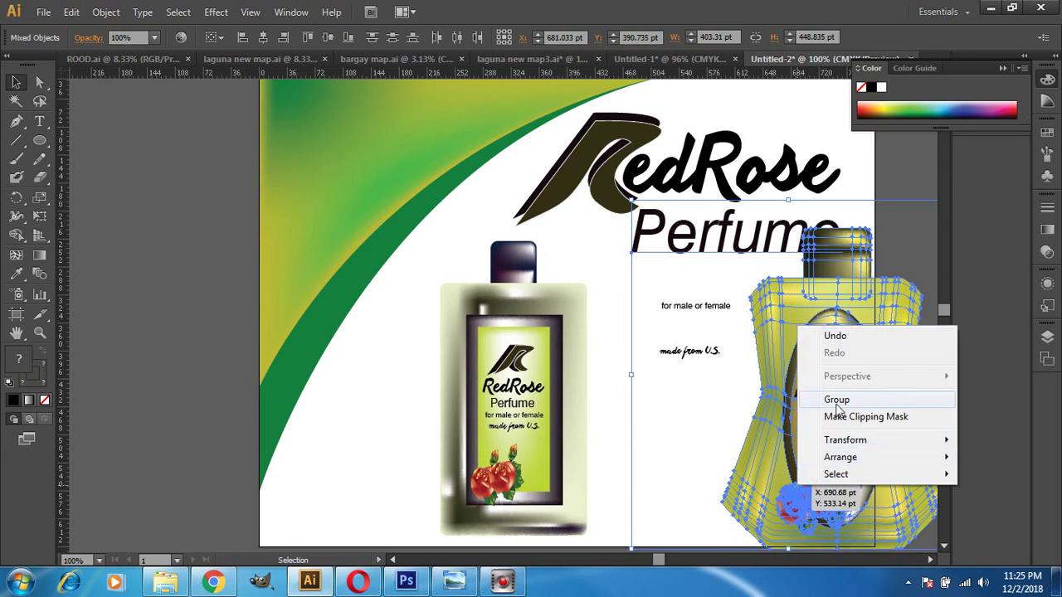
pyautogui.click(836, 400)
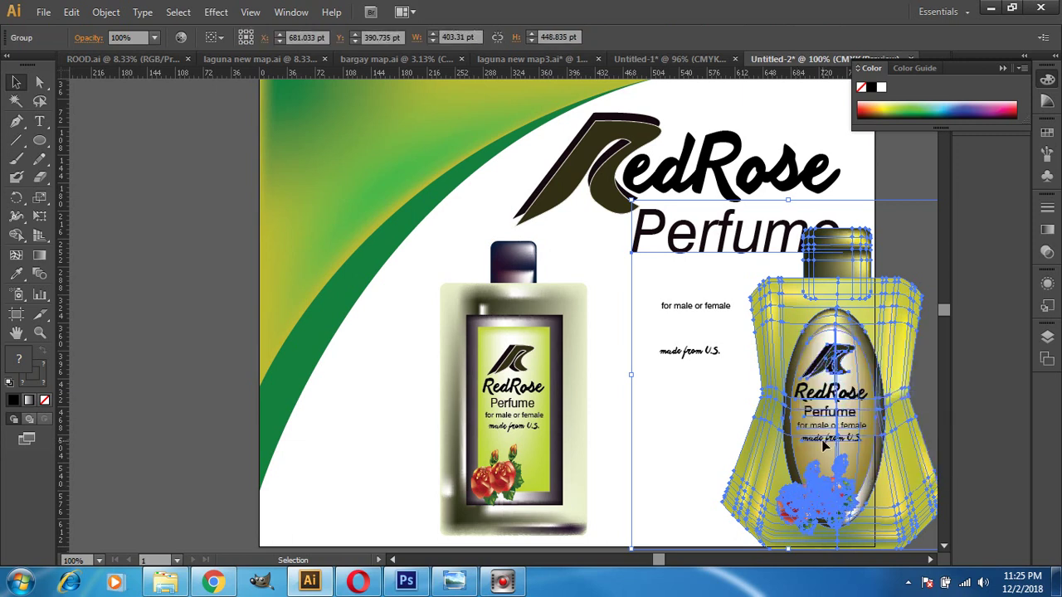
pyautogui.press('a')
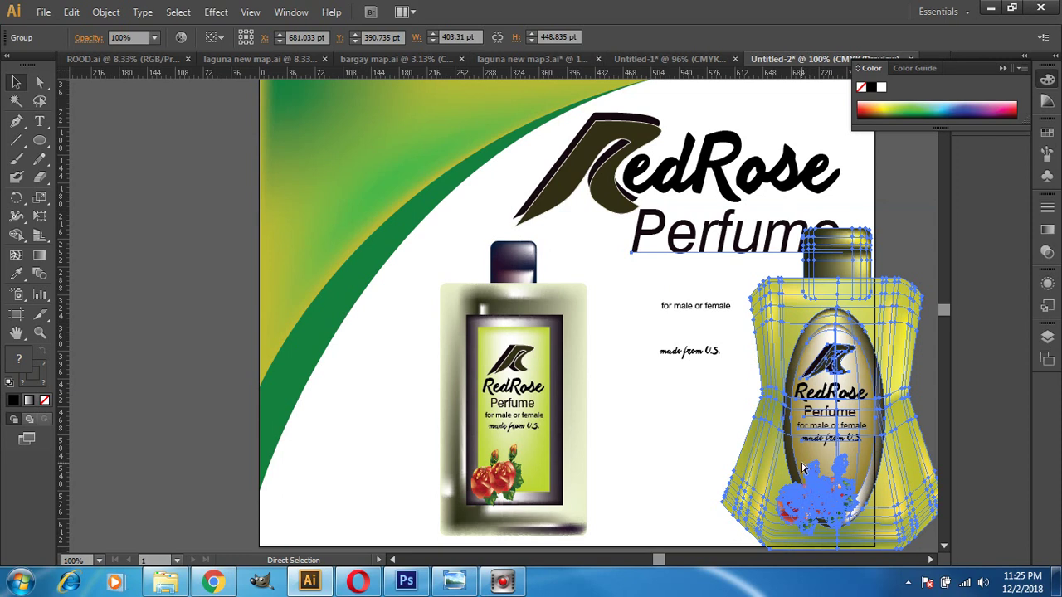
pyautogui.click(788, 481)
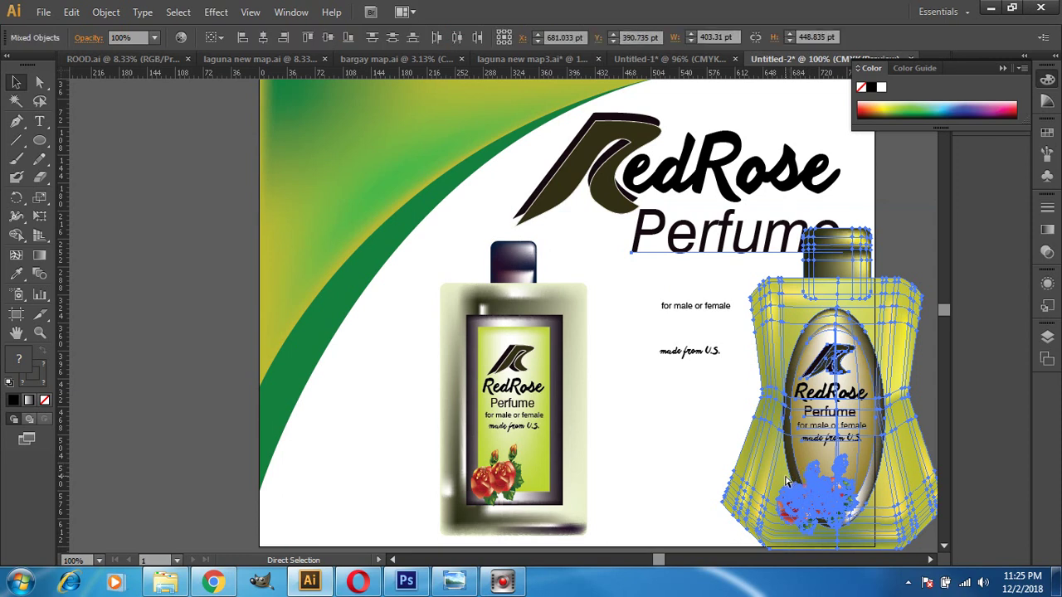
pyautogui.press('v')
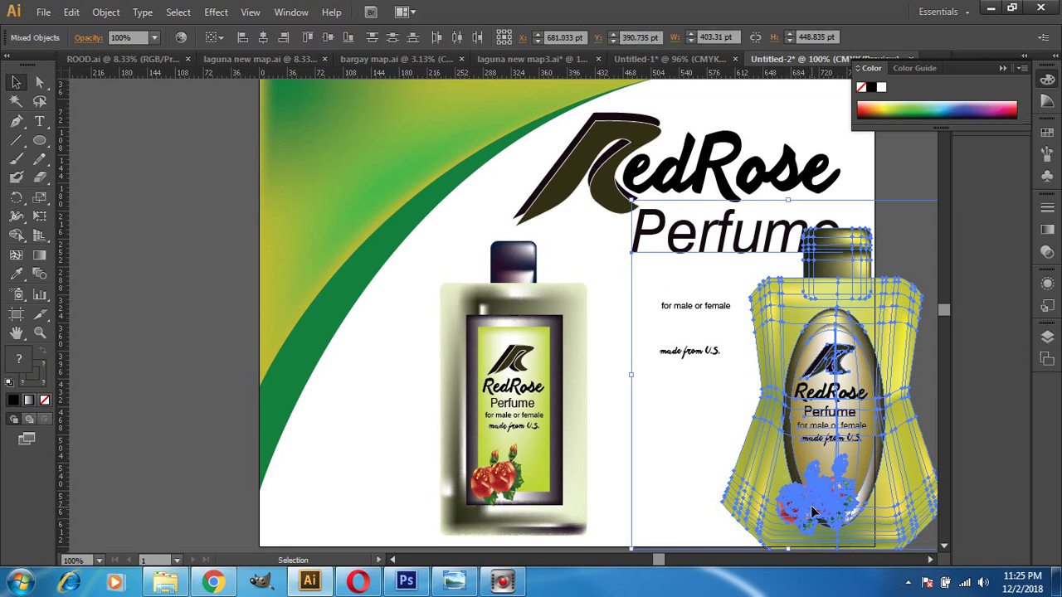
# Move the yellow bottle's parts across to the artboard's left edge and place the large Perfume text back below the RedRose lettering
pyautogui.moveTo(814, 497); pyautogui.dragTo(241, 420)
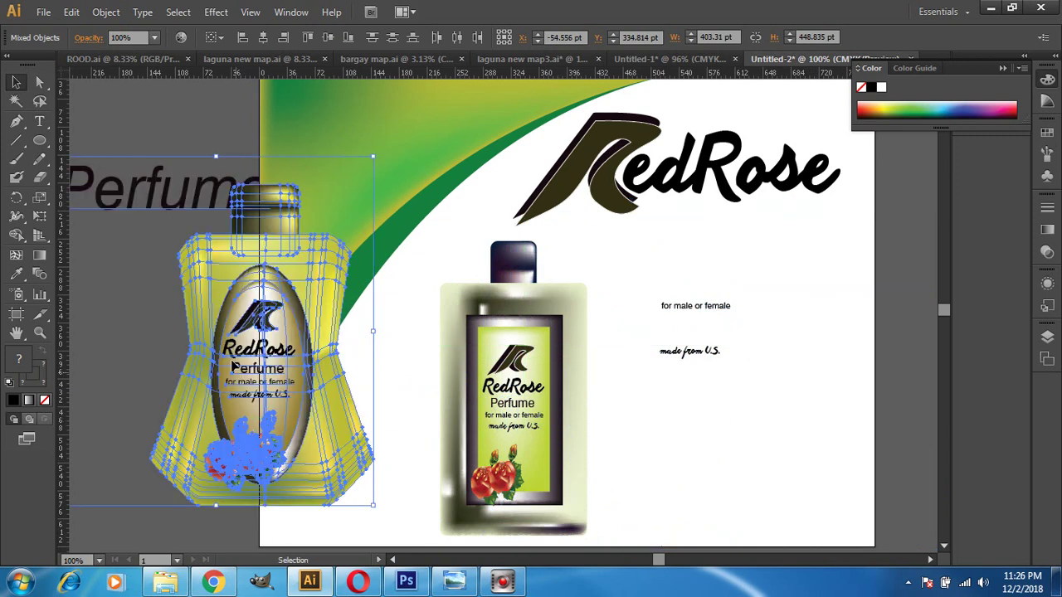
pyautogui.click(170, 139)
pyautogui.moveTo(153, 197); pyautogui.dragTo(697, 257)
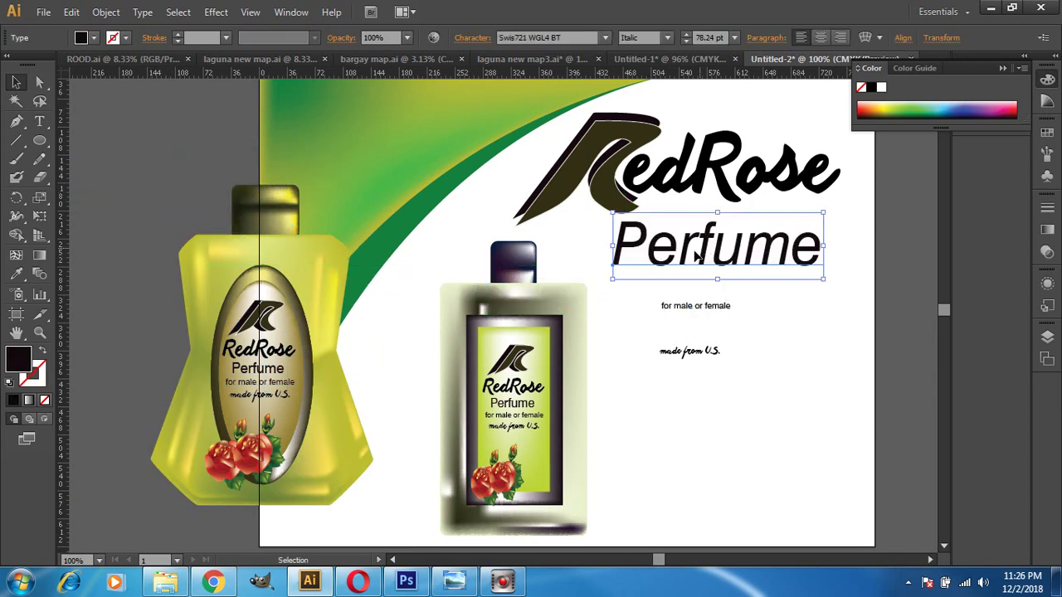
# Select the yellow bottle together with the green mesh shapes and move them left and down, to about X 92.5 pt, Y 333 pt
pyautogui.click(172, 211)
pyautogui.moveTo(172, 224); pyautogui.dragTo(302, 511)
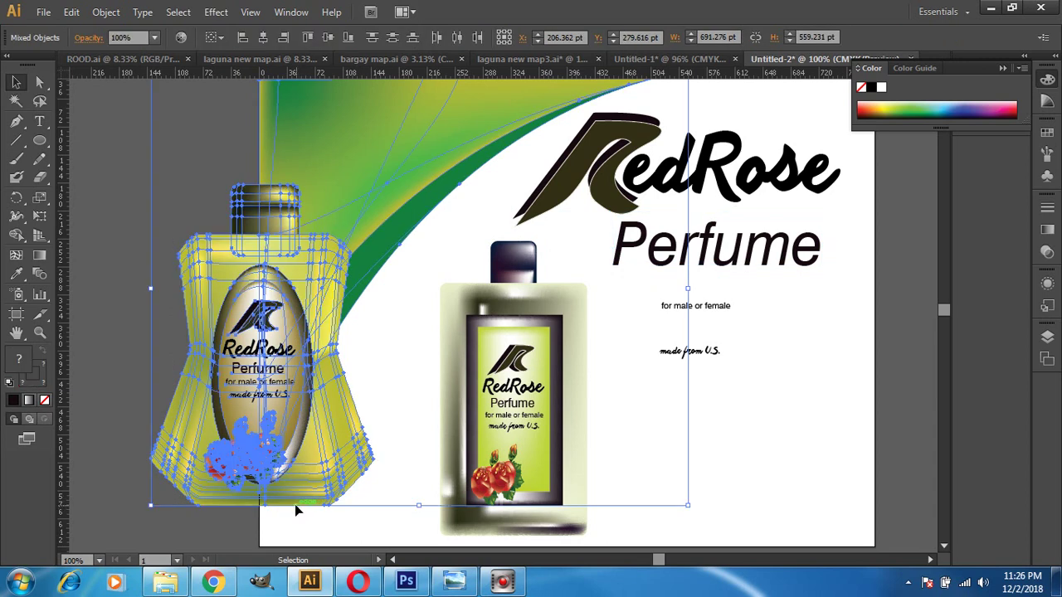
pyautogui.moveTo(278, 461); pyautogui.dragTo(230, 492)
pyautogui.moveTo(211, 388); pyautogui.dragTo(176, 404)
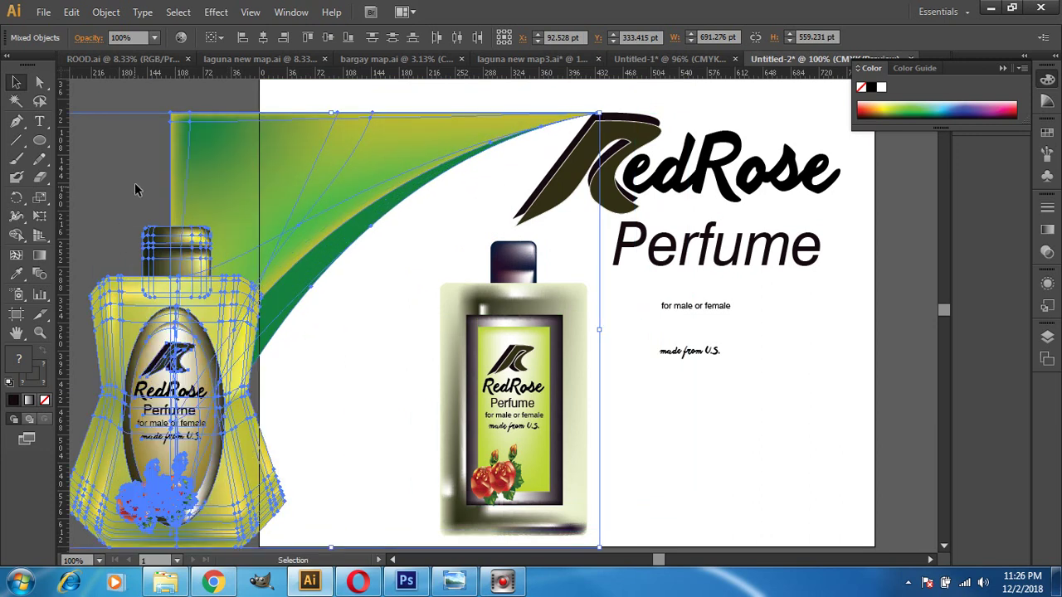
pyautogui.click(166, 94)
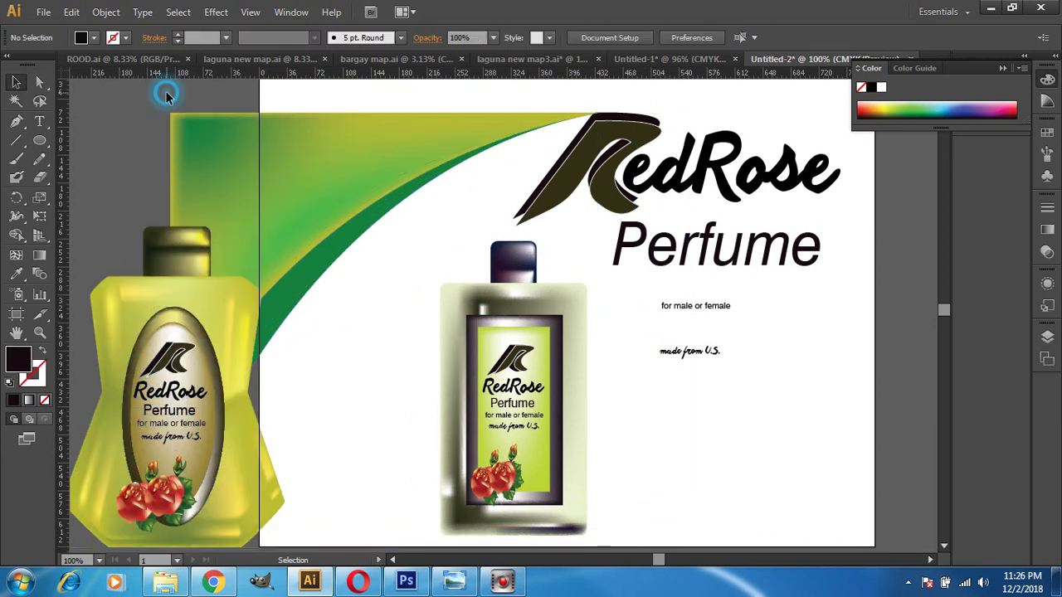
# Move both green mesh shapes right and up, clear of the yellow bottle, to about X 364 pt, Y 250 pt
pyautogui.click(316, 234)
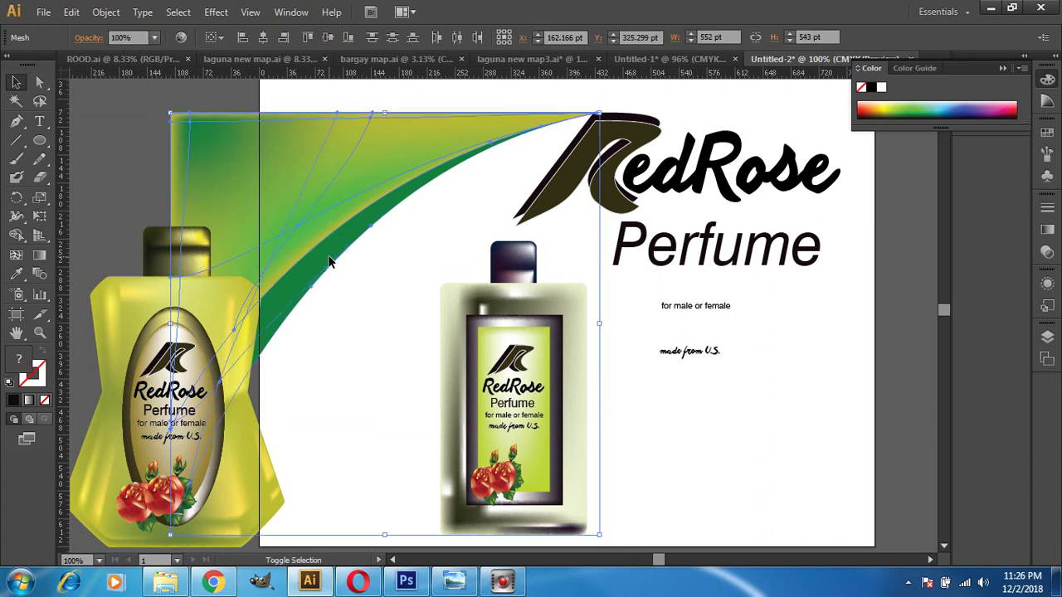
pyautogui.moveTo(329, 261); pyautogui.dragTo(443, 234)
pyautogui.scroll(1, 406, 221)
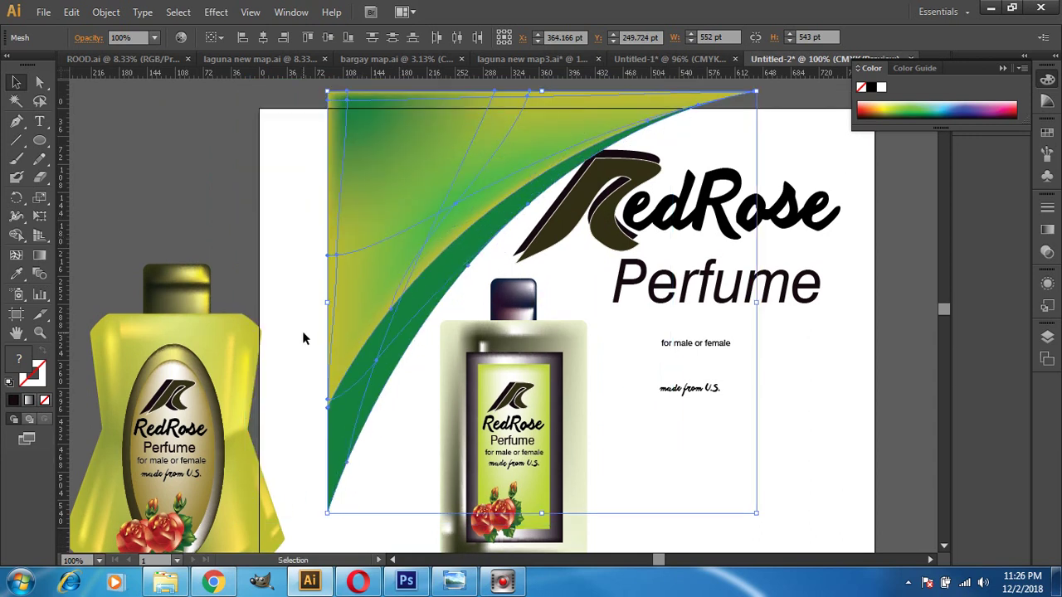
# Group all parts of the yellow bottle and move the group onto the left pasteboard, at about X -148 pt, Y 414 pt
pyautogui.scroll(-2, 302, 331)
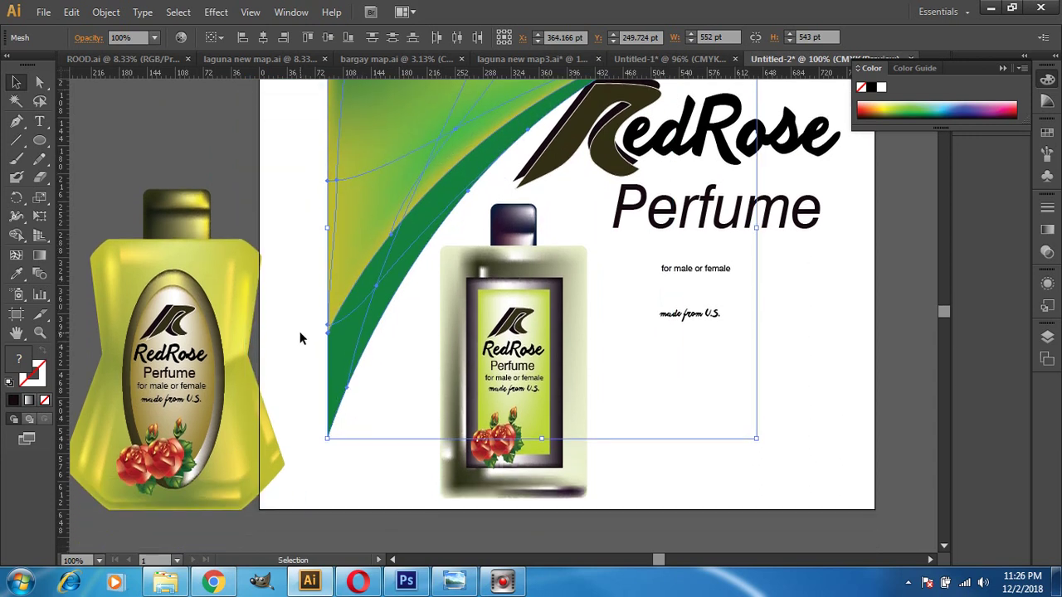
pyautogui.moveTo(110, 170); pyautogui.dragTo(236, 522)
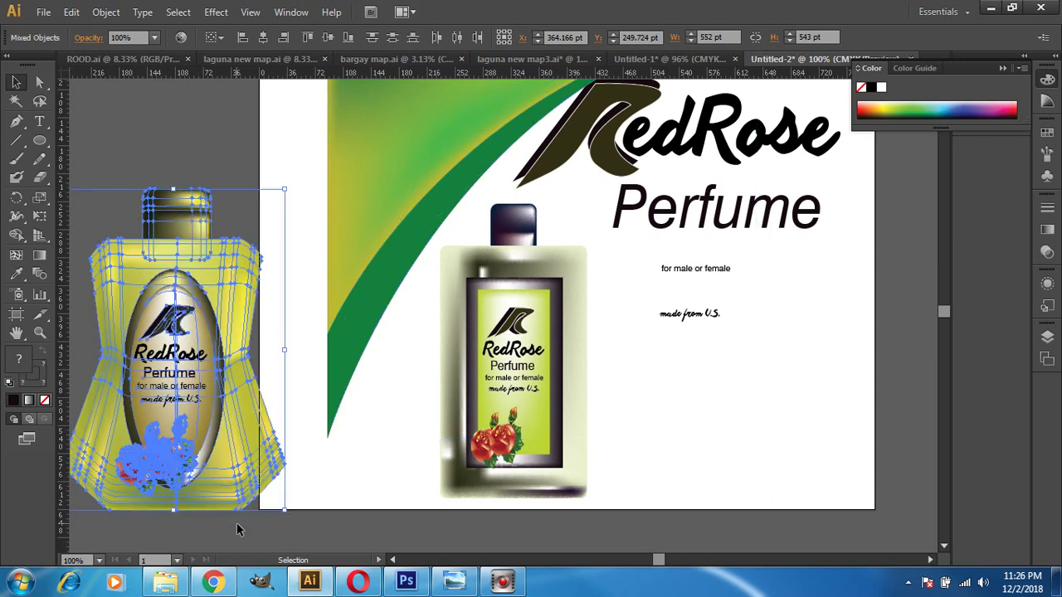
pyautogui.rightClick(185, 457)
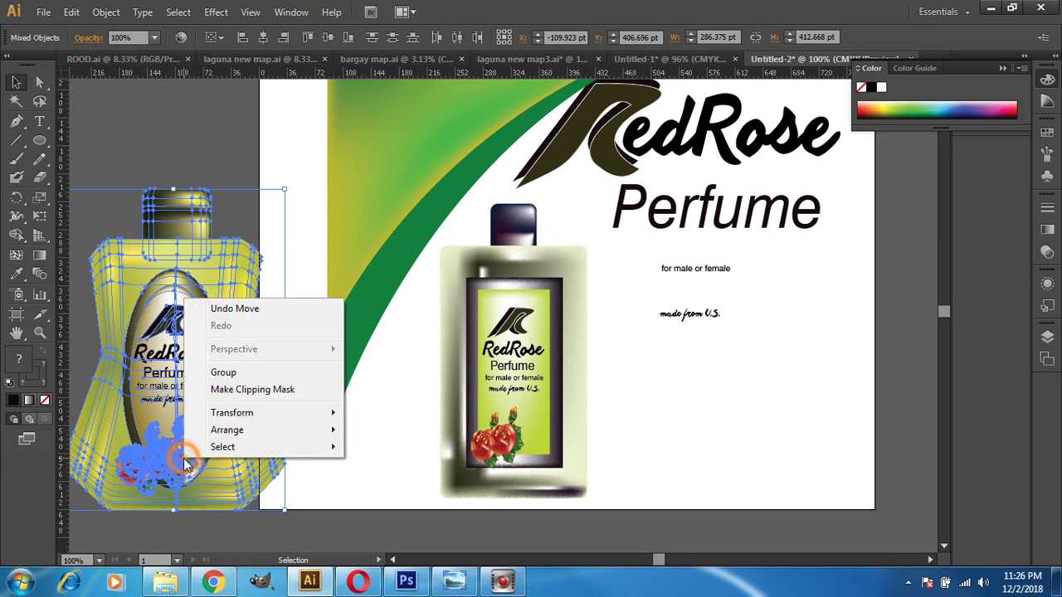
pyautogui.click(221, 375)
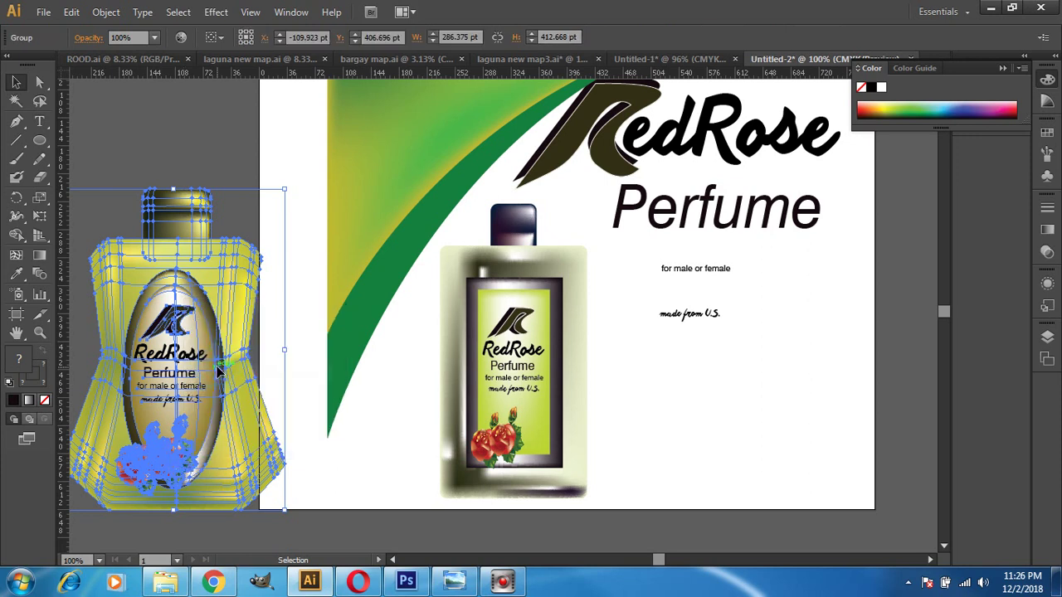
pyautogui.moveTo(216, 371); pyautogui.dragTo(184, 370)
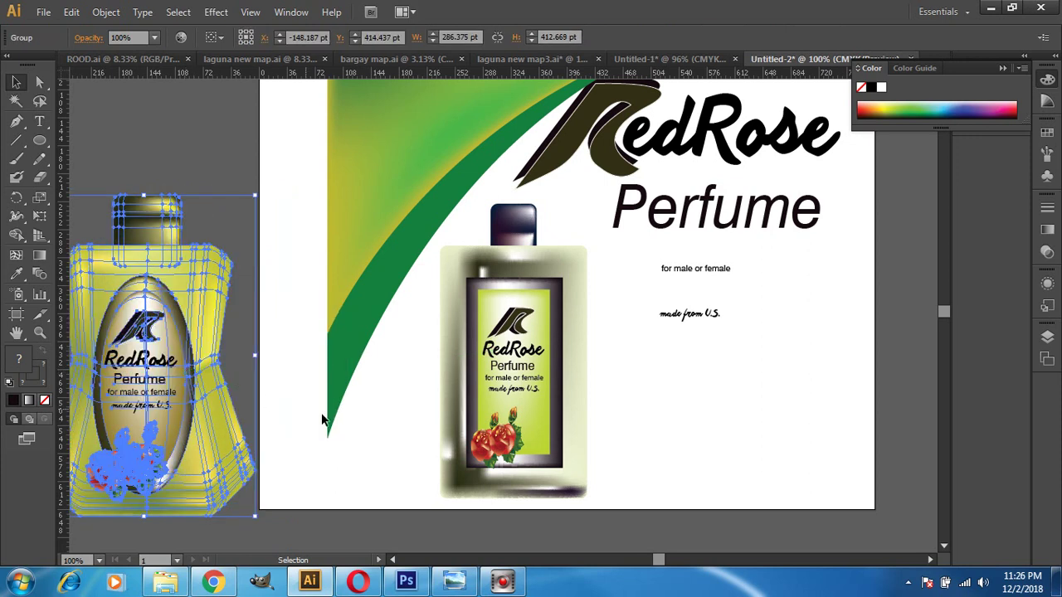
# Move both green mesh shapes back into the artboard's upper-left corner, at about X 275 pt, Y 272 pt
pyautogui.scroll(3, 693, 443)
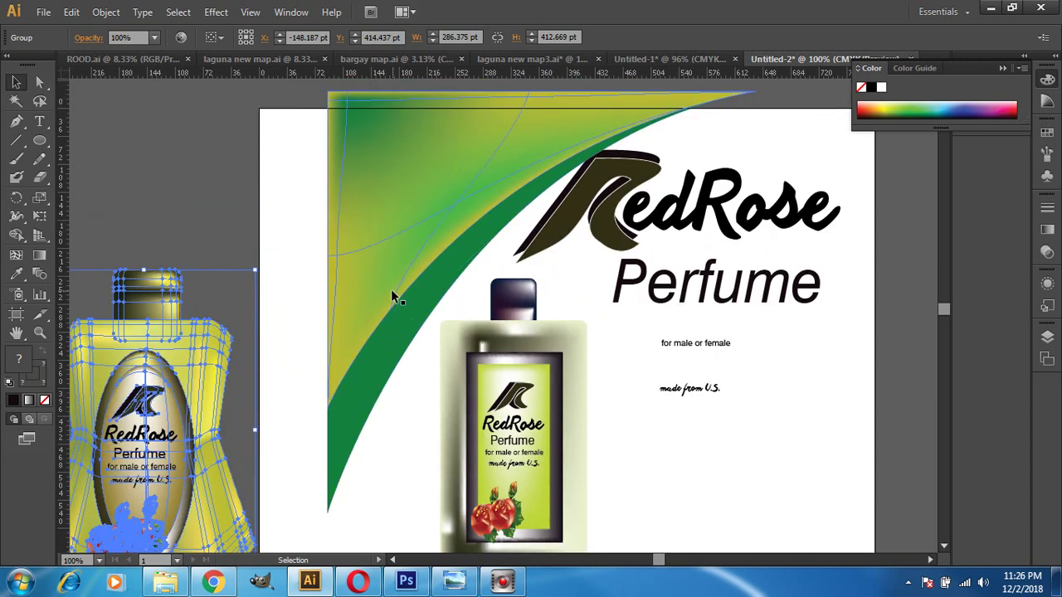
pyautogui.click(389, 289)
pyautogui.moveTo(389, 287); pyautogui.dragTo(390, 439)
pyautogui.moveTo(385, 522); pyautogui.dragTo(278, 305)
pyautogui.scroll(-2, 283, 304)
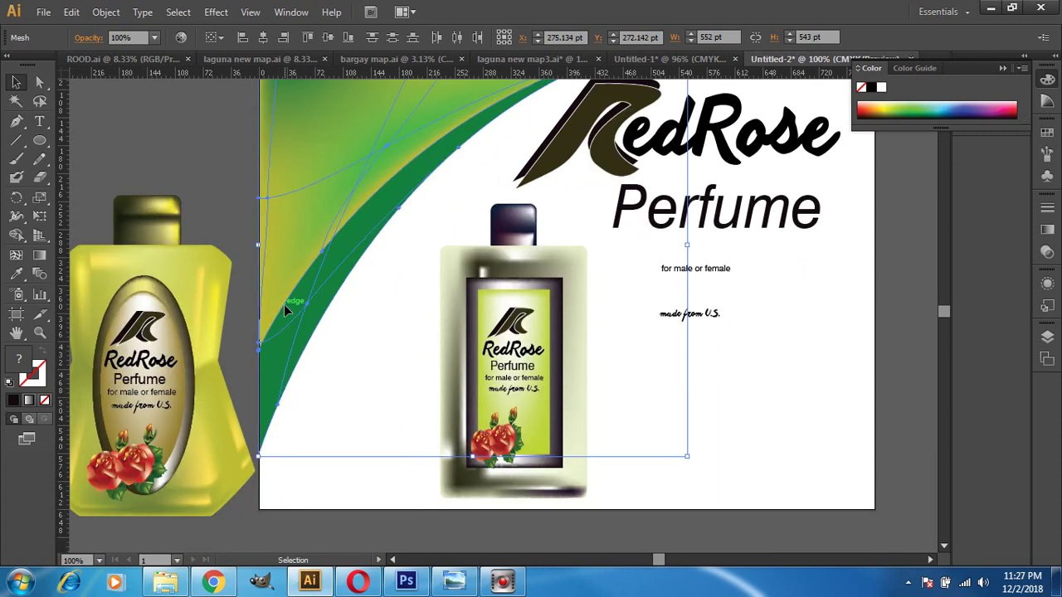
# Move the yellow bottle group from the pasteboard onto the artboard's lower-left area, overlapping the rectangular bottle's left edge
pyautogui.moveTo(192, 356); pyautogui.dragTo(368, 368)
pyautogui.click(618, 419)
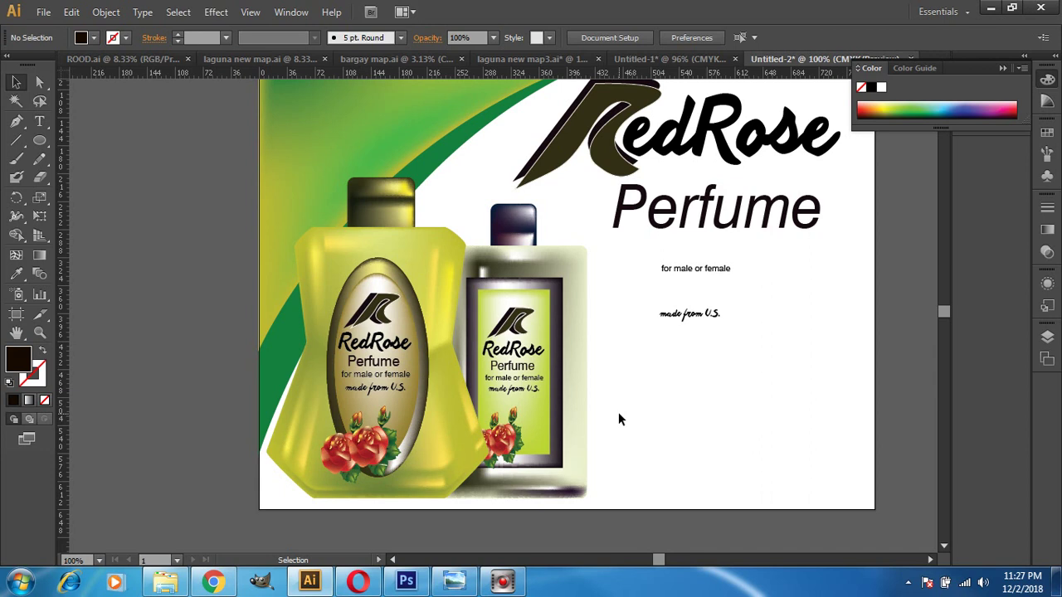
# Set the font size of the standalone "for male or female" text to 40 pt
pyautogui.click(39, 122)
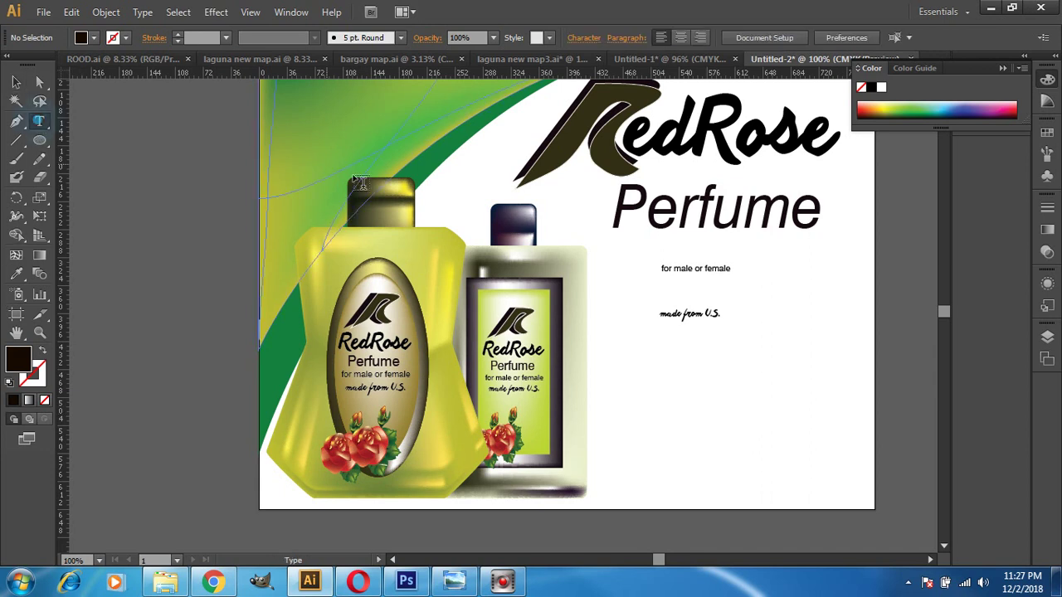
pyautogui.click(687, 266)
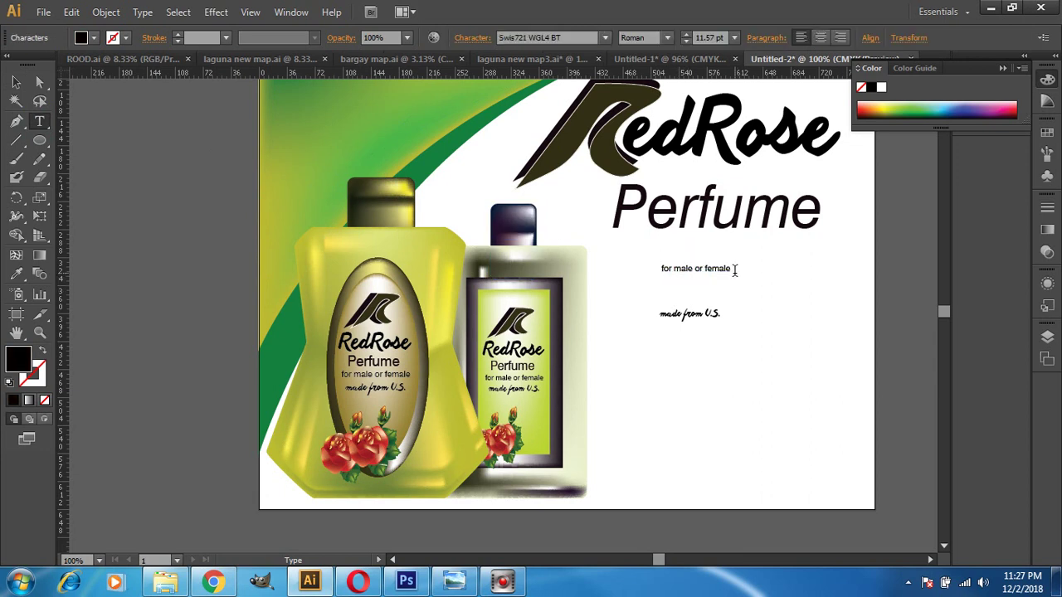
pyautogui.moveTo(734, 270); pyautogui.dragTo(654, 268)
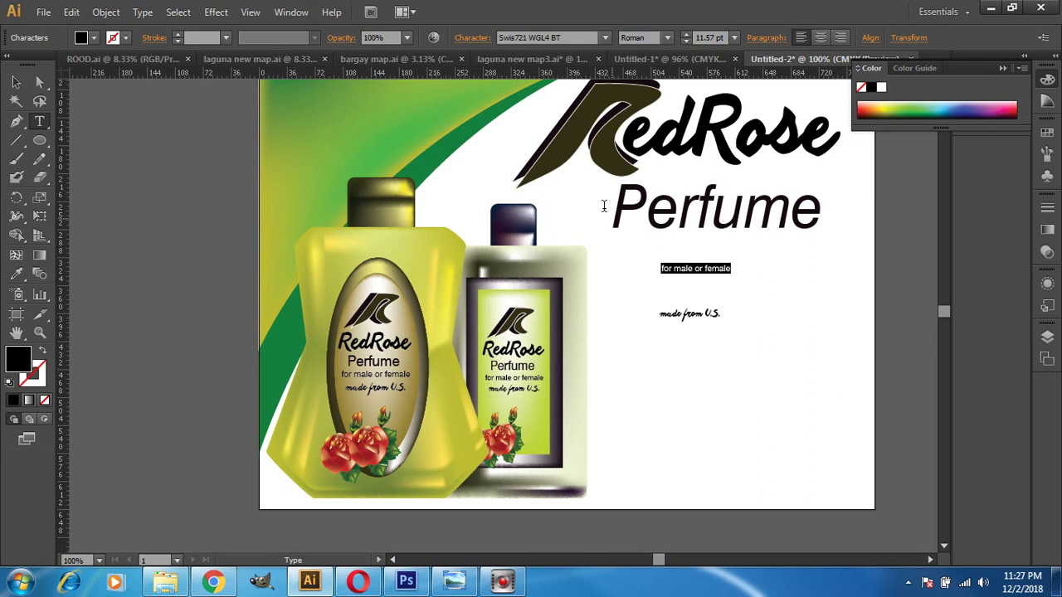
pyautogui.click(714, 37)
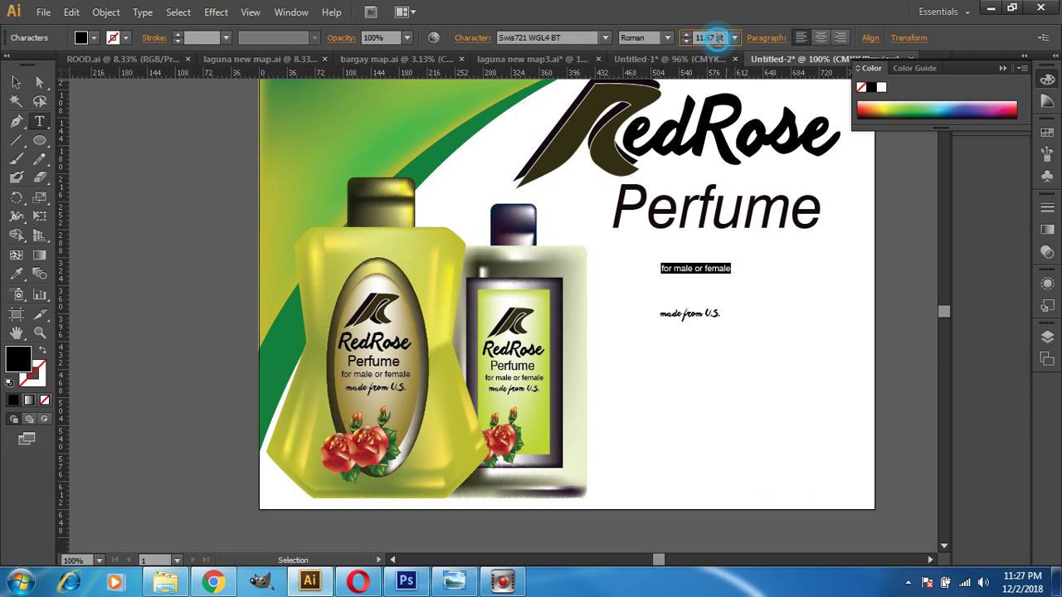
pyautogui.write('15')
pyautogui.press('Return')
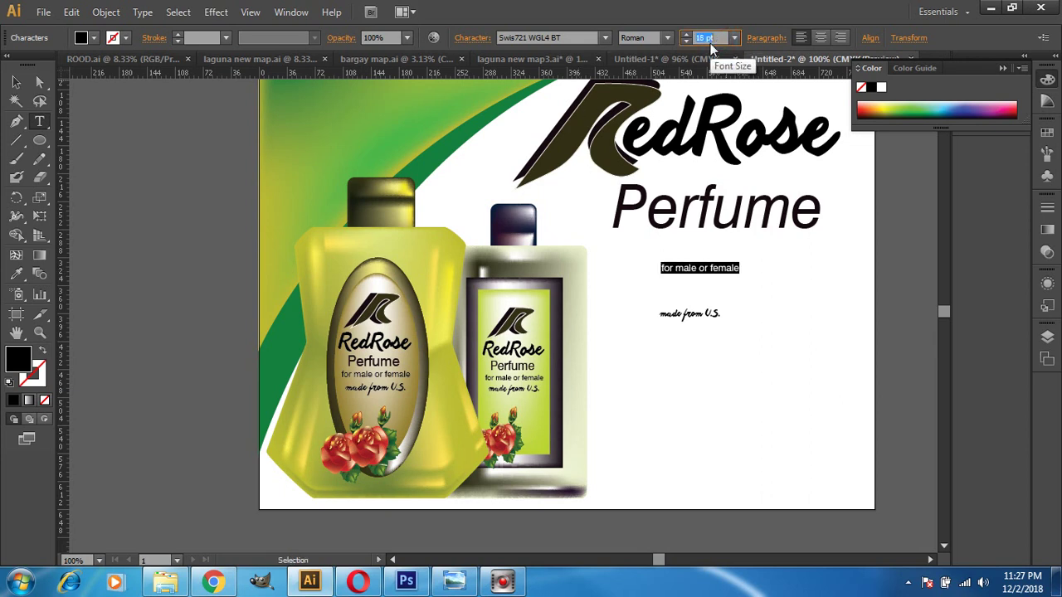
pyautogui.write('40')
pyautogui.press('Return')
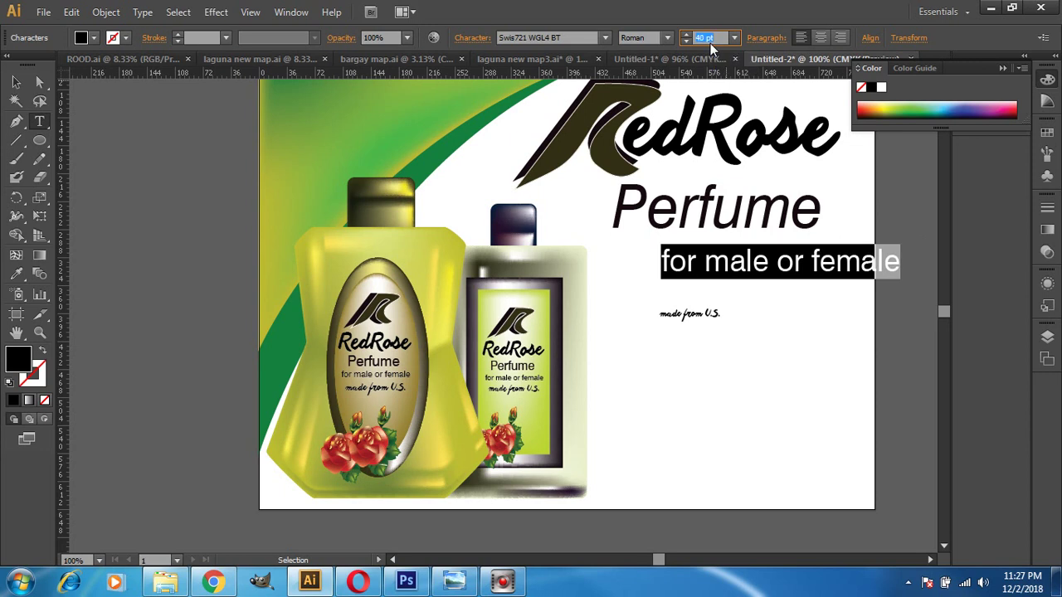
# Move the "for male or female" text left and slightly up so it sits directly under the large "Perfume" word
pyautogui.click(17, 84)
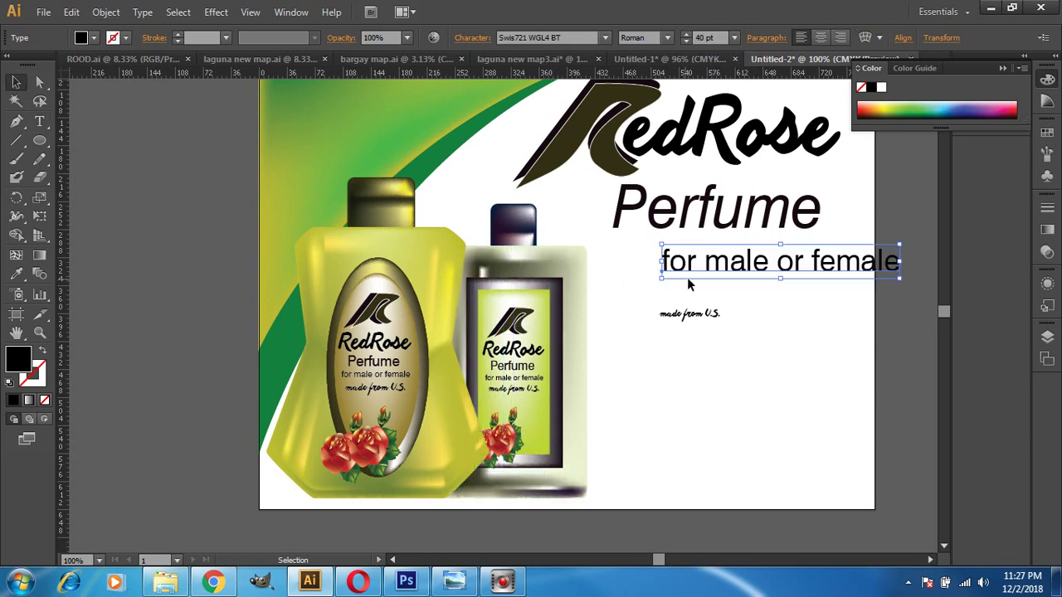
pyautogui.moveTo(700, 268); pyautogui.dragTo(636, 268)
pyautogui.click(640, 266)
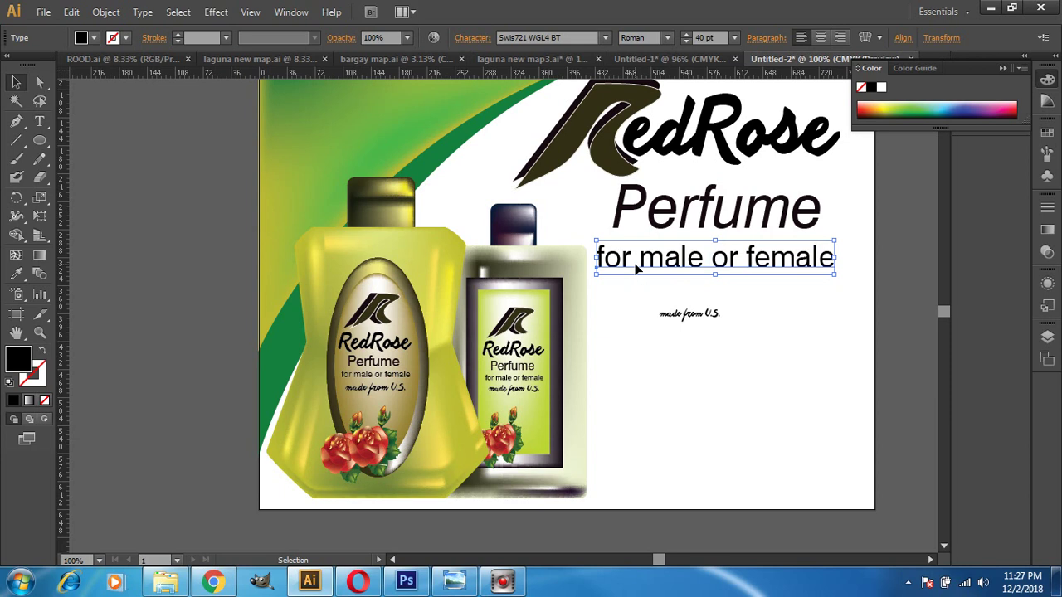
pyautogui.scroll(1, 621, 275)
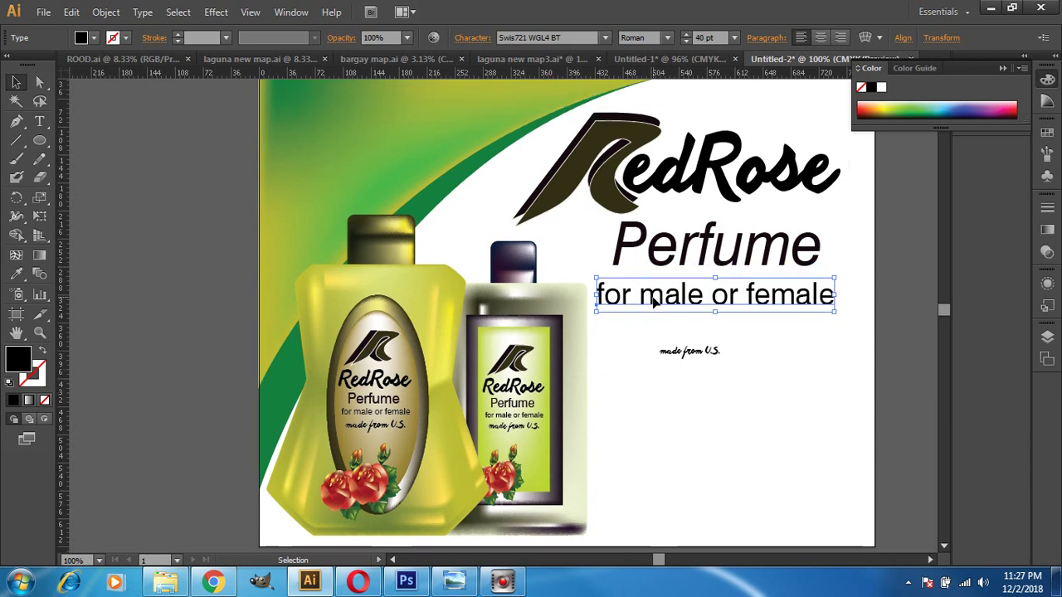
pyautogui.moveTo(642, 299); pyautogui.dragTo(639, 299)
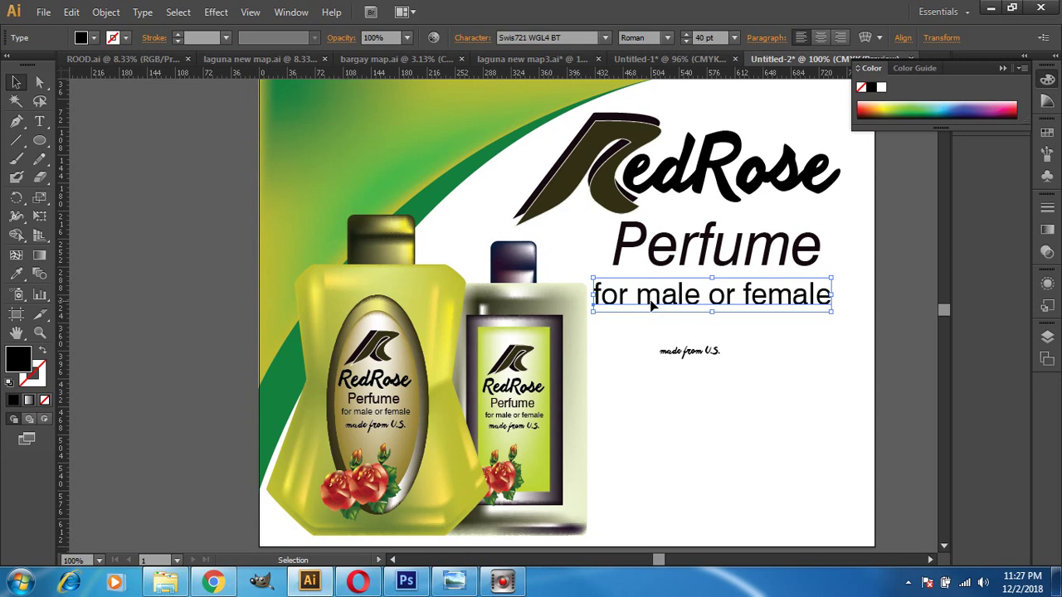
pyautogui.click(614, 334)
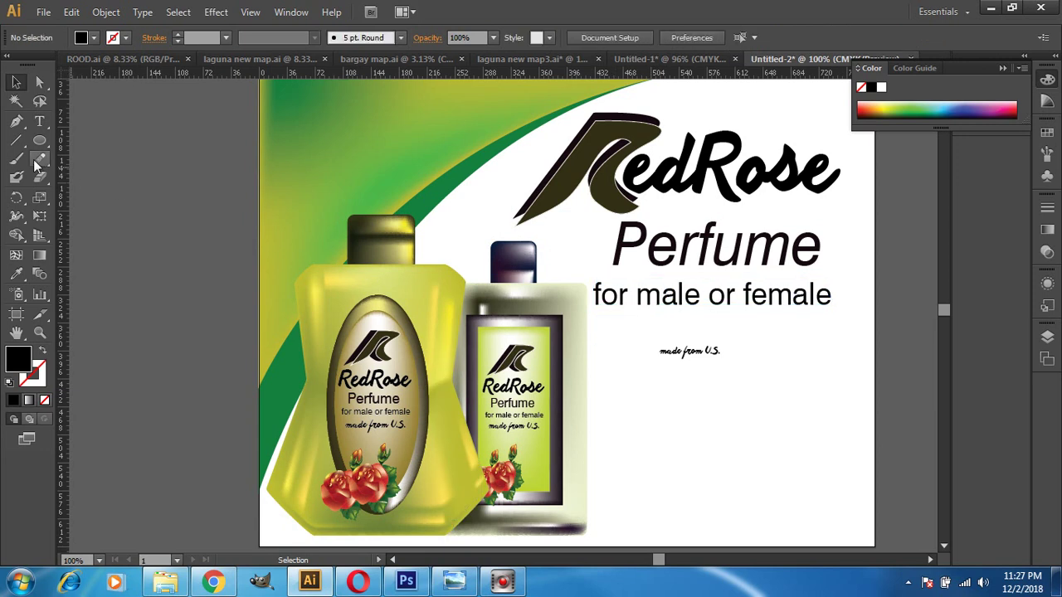
# Set the font size of the standalone "made from U.S." text to 40 pt
pyautogui.click(39, 121)
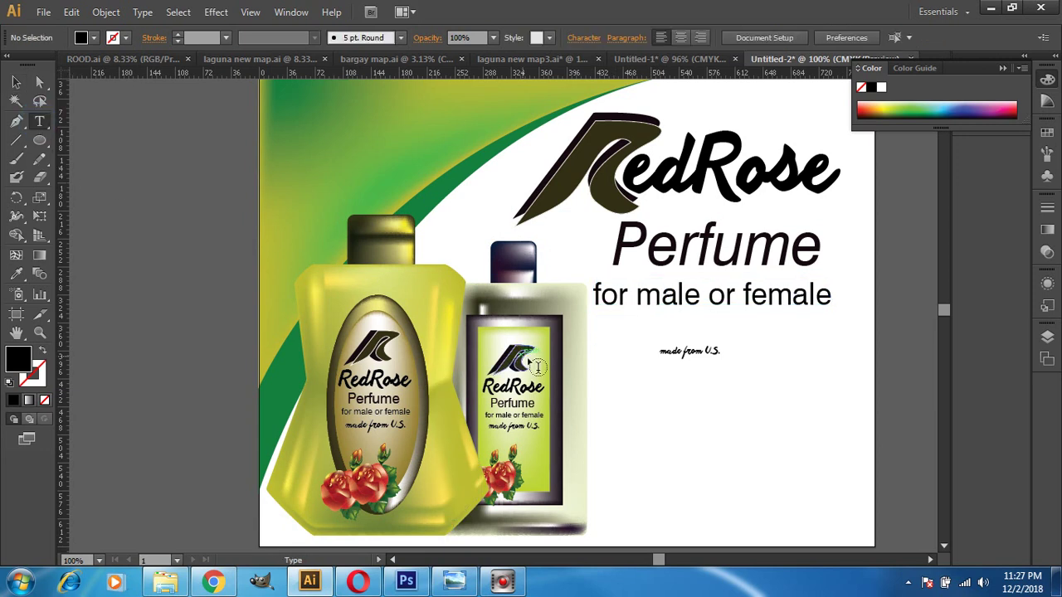
pyautogui.click(675, 346)
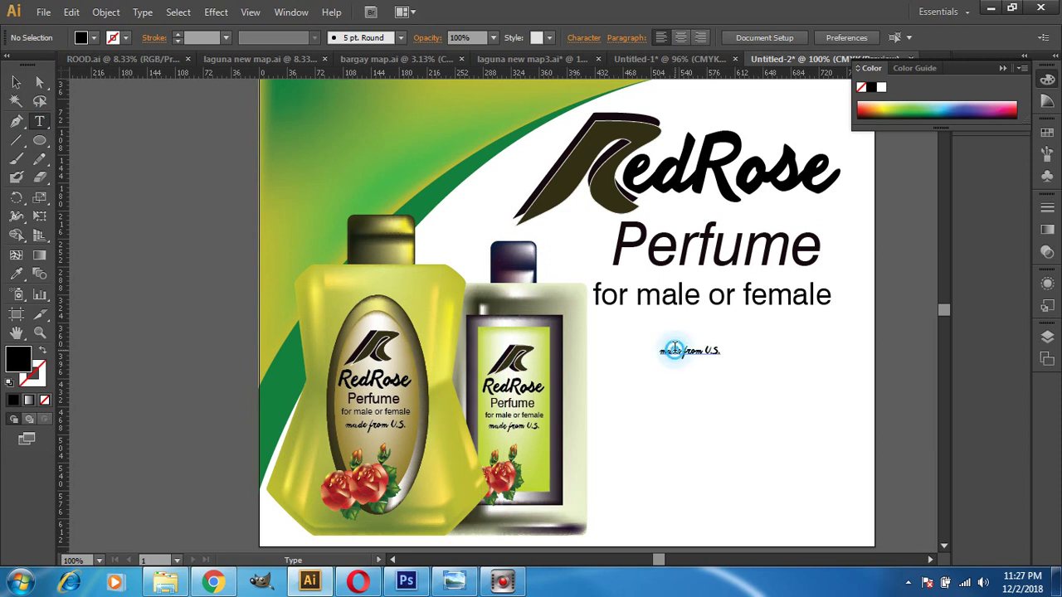
pyautogui.moveTo(720, 351); pyautogui.dragTo(639, 349)
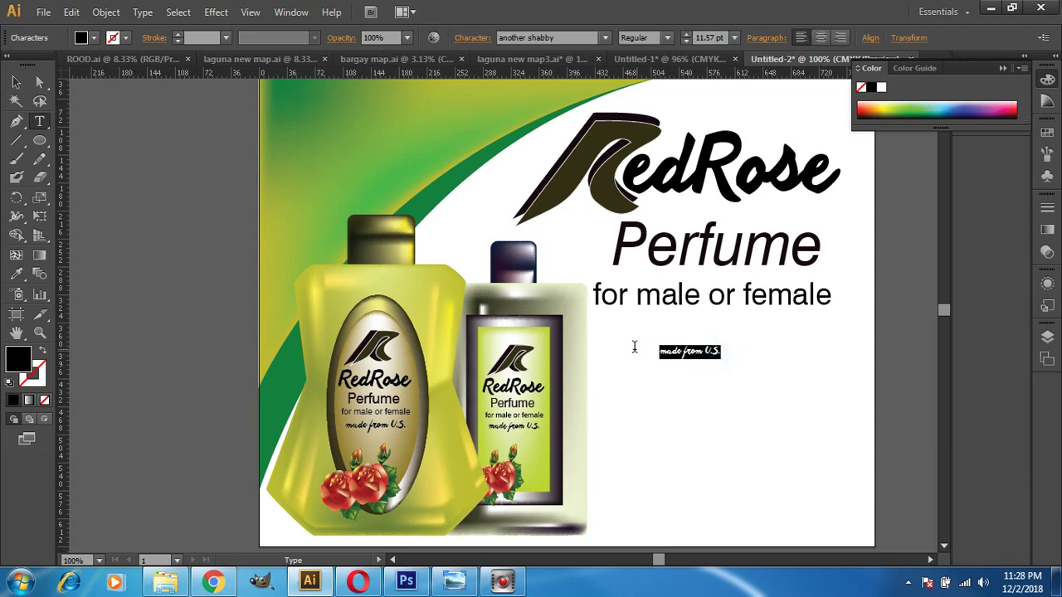
pyautogui.click(700, 38)
pyautogui.scroll(20, 700, 38)
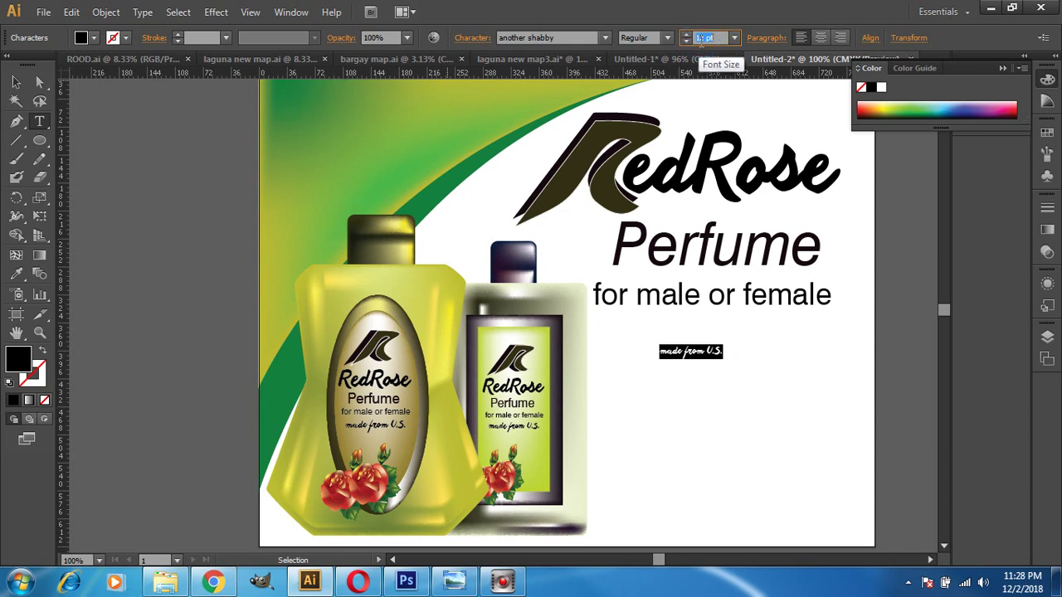
pyautogui.scroll(3, 701, 41)
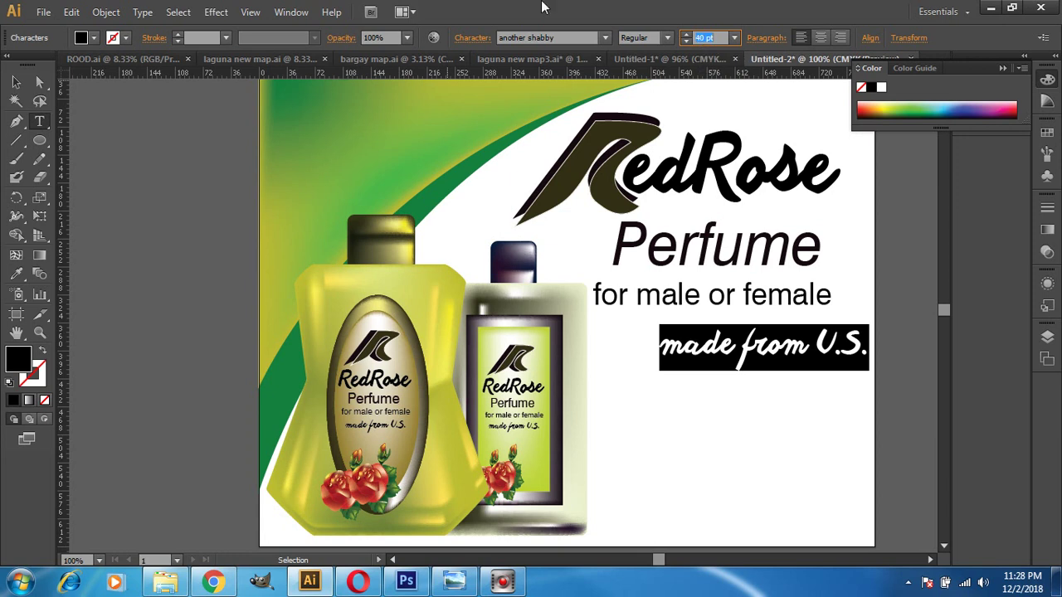
# Move the "made from U.S." text left so it is centred below the "for male or female" line
pyautogui.click(18, 85)
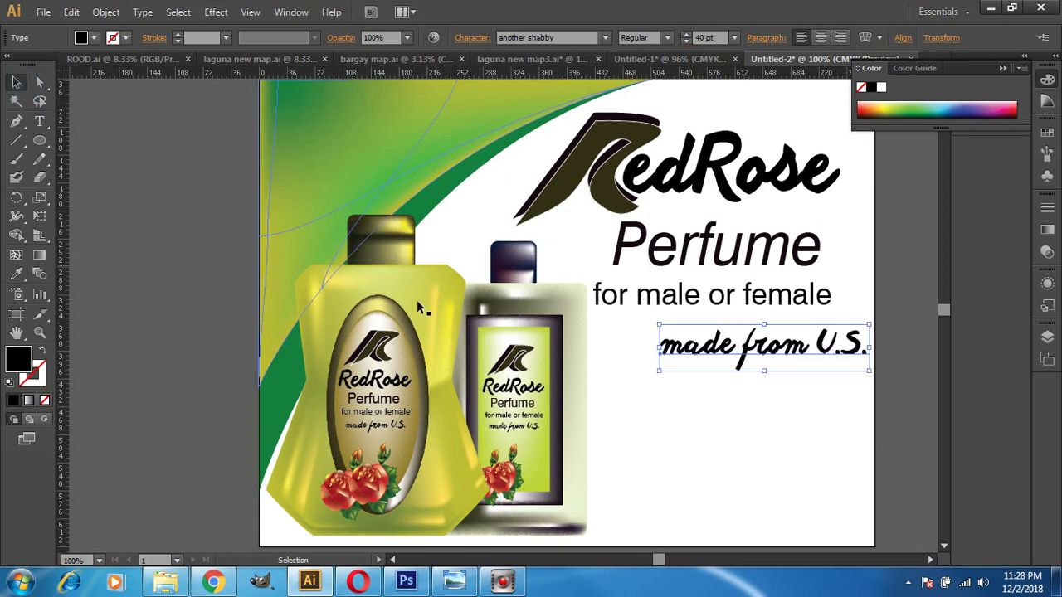
pyautogui.moveTo(729, 349); pyautogui.dragTo(682, 350)
pyautogui.click(723, 429)
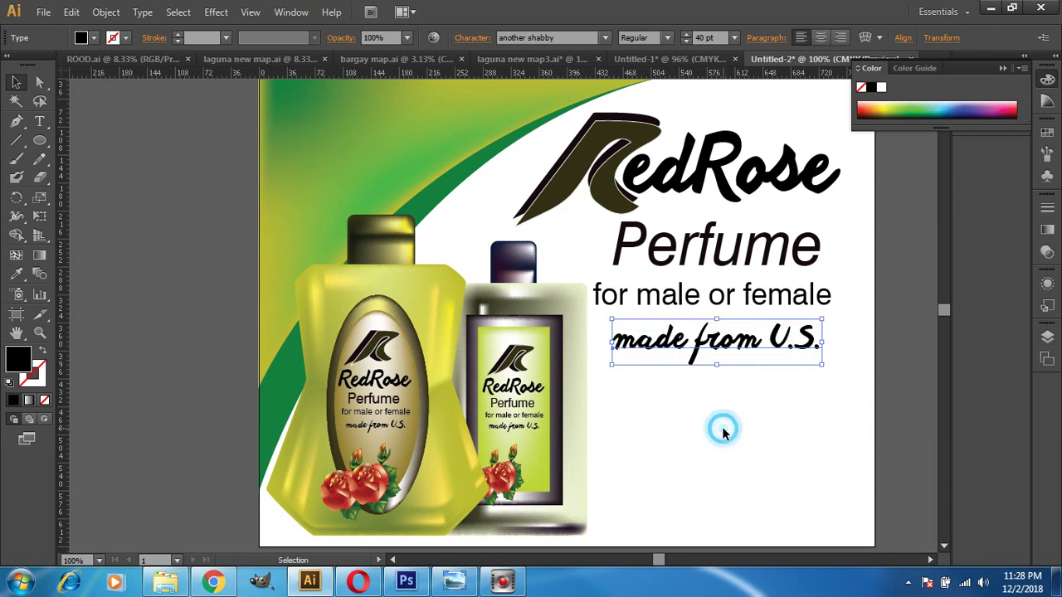
pyautogui.scroll(2, 723, 426)
pyautogui.scroll(1, 722, 426)
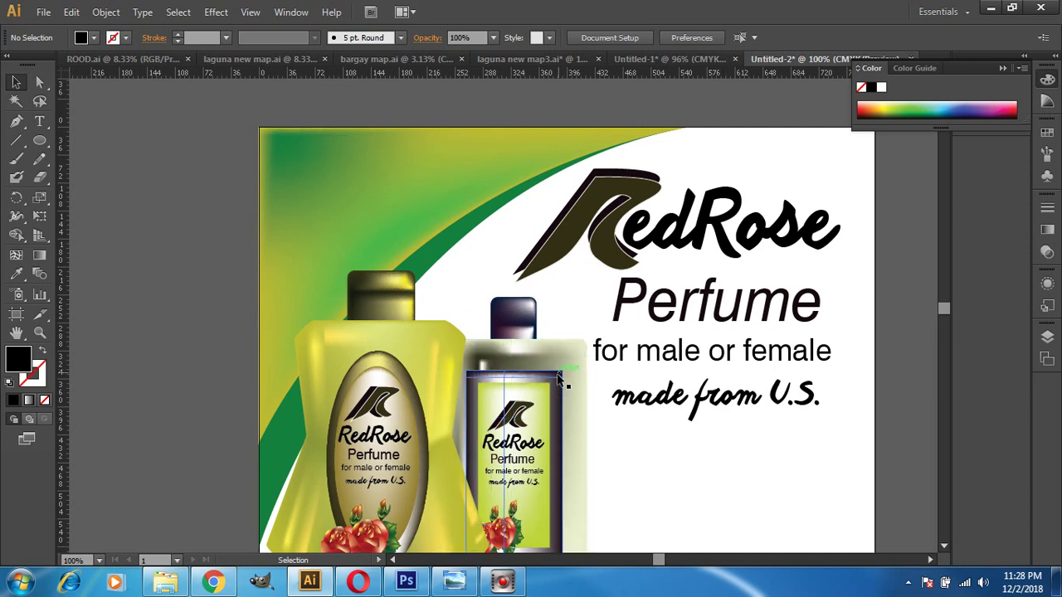
pyautogui.scroll(-3, 554, 382)
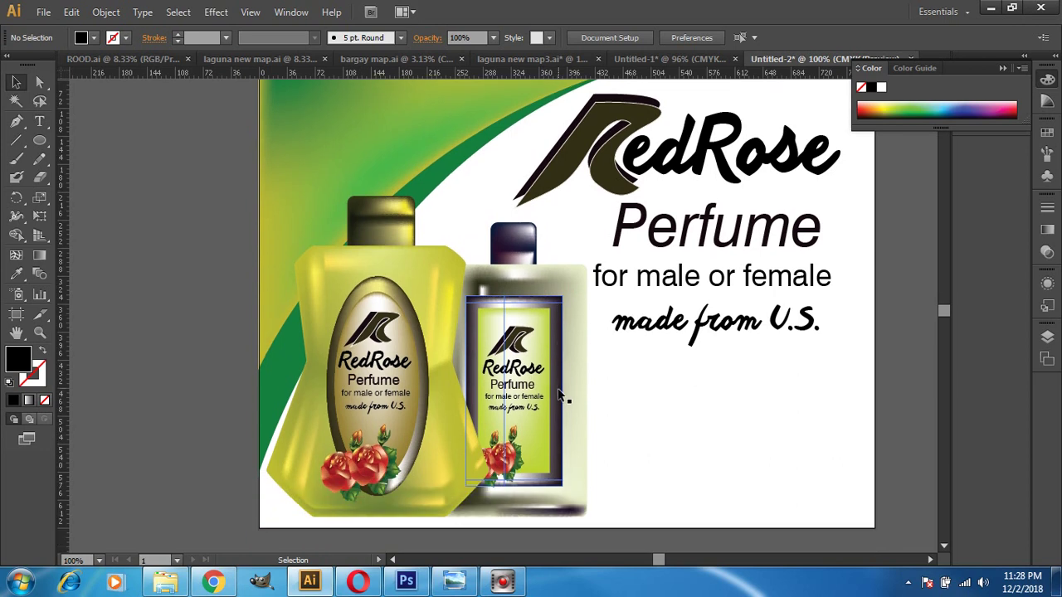
pyautogui.click(560, 398)
pyautogui.click(609, 390)
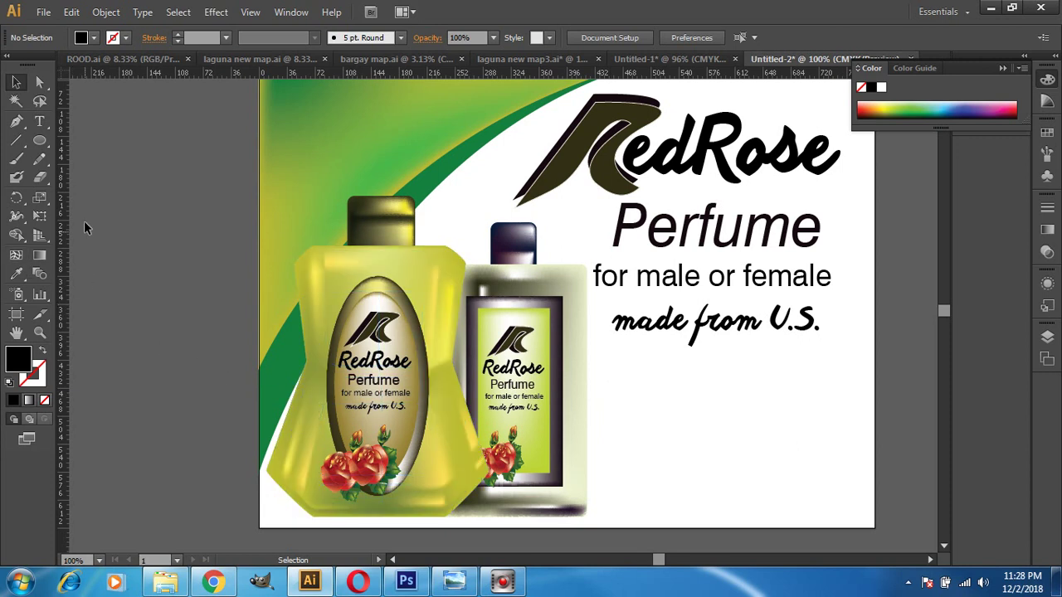
# Add the text "50% Discount" on the white area and place it just below the "made from U.S." line
pyautogui.click(39, 121)
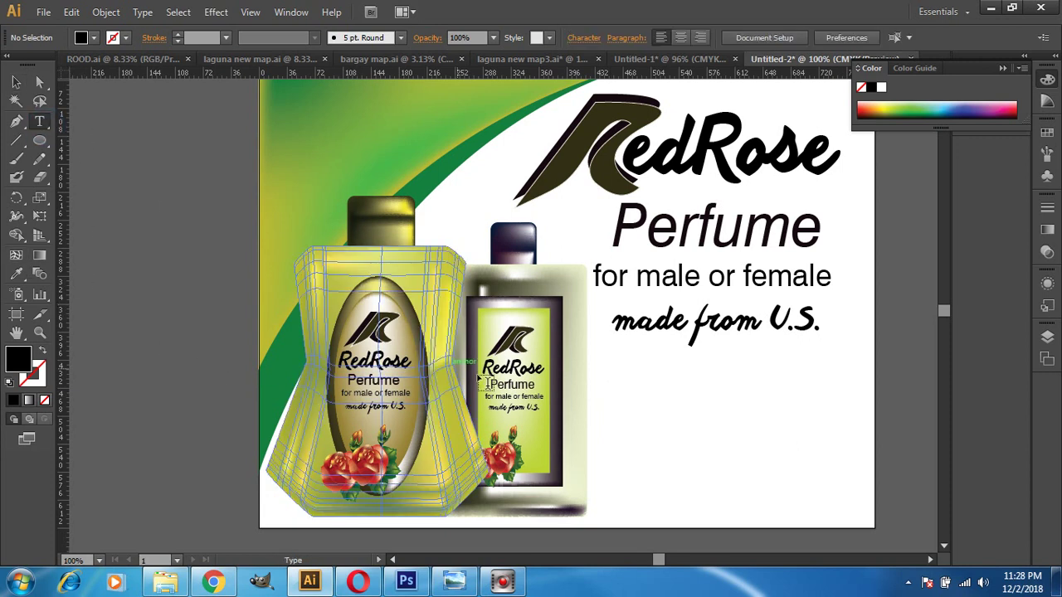
pyautogui.click(629, 398)
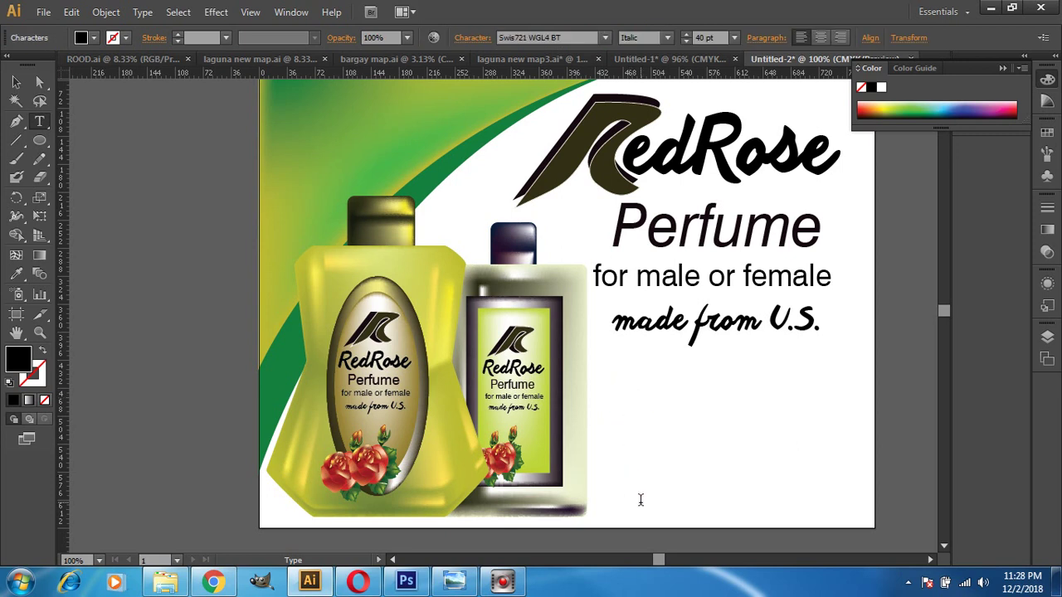
pyautogui.write('50%')
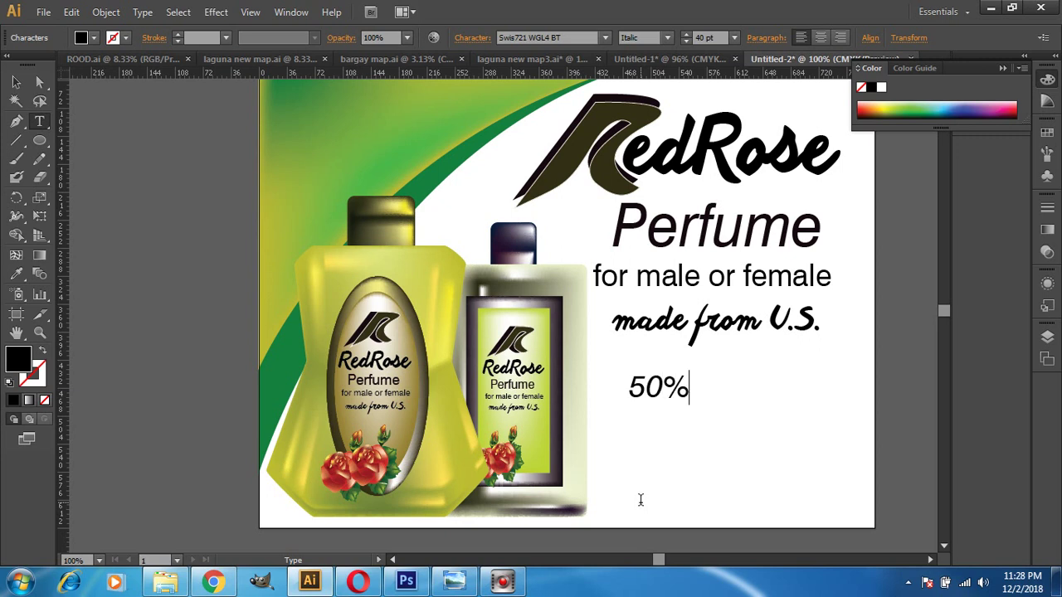
pyautogui.write(' Disc')
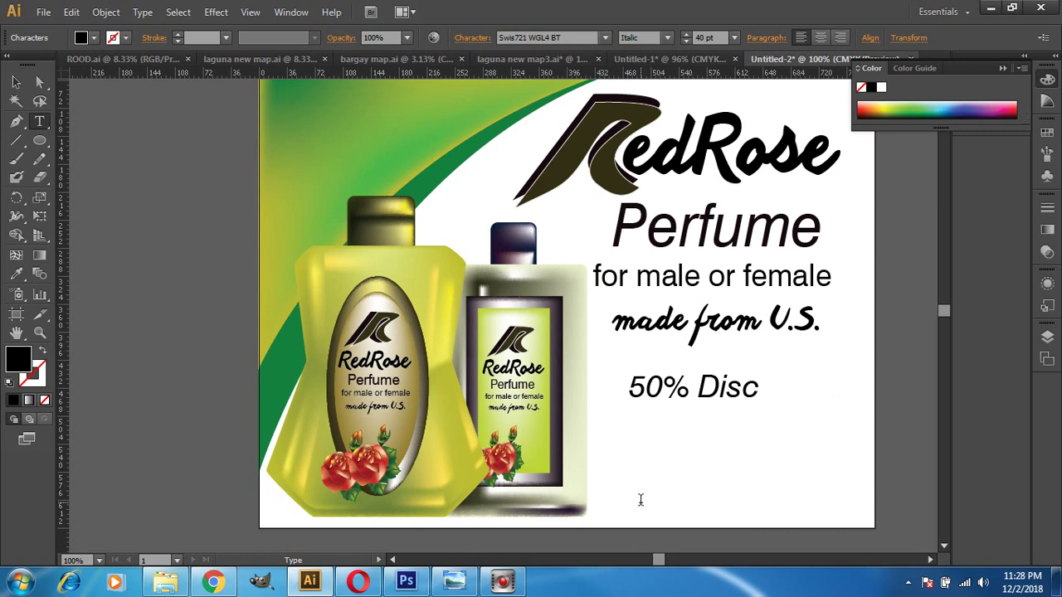
pyautogui.write('ount')
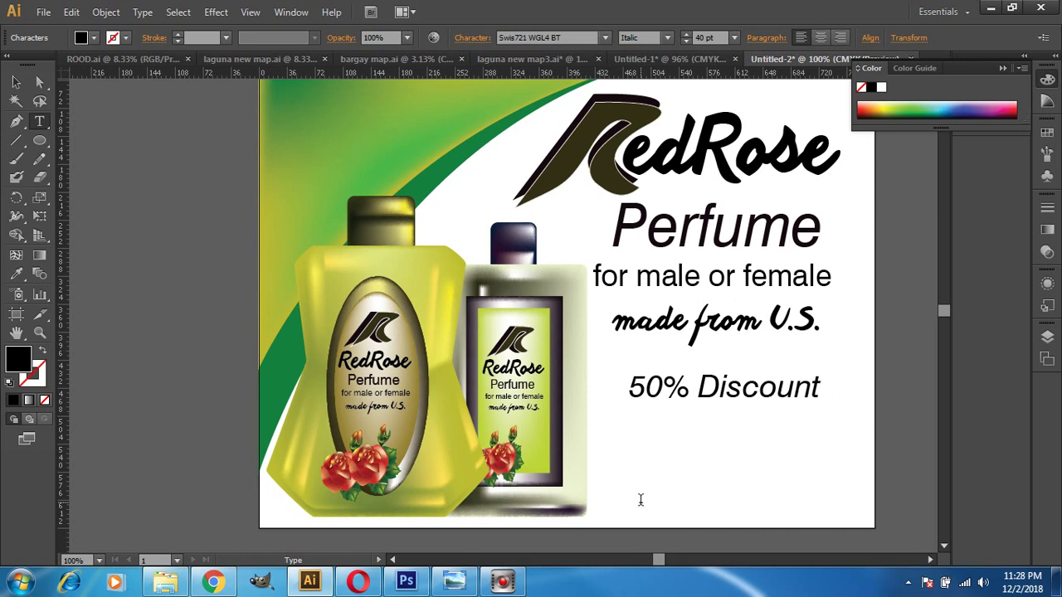
pyautogui.click(16, 82)
pyautogui.moveTo(684, 395); pyautogui.dragTo(662, 385)
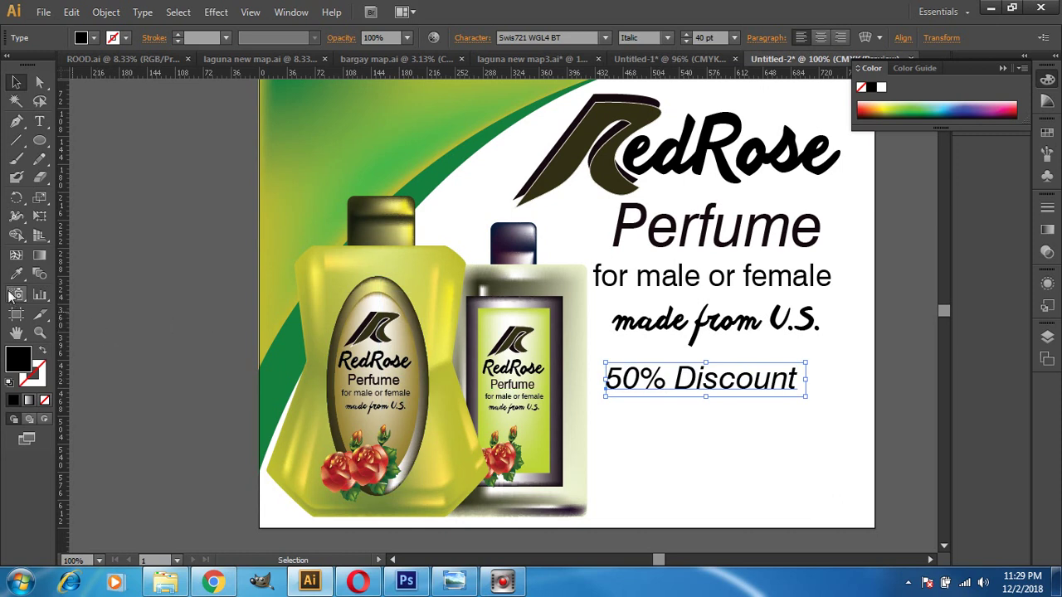
# Enlarge the whole "50% Discount" text to a font size of 49 pt
pyautogui.click(39, 120)
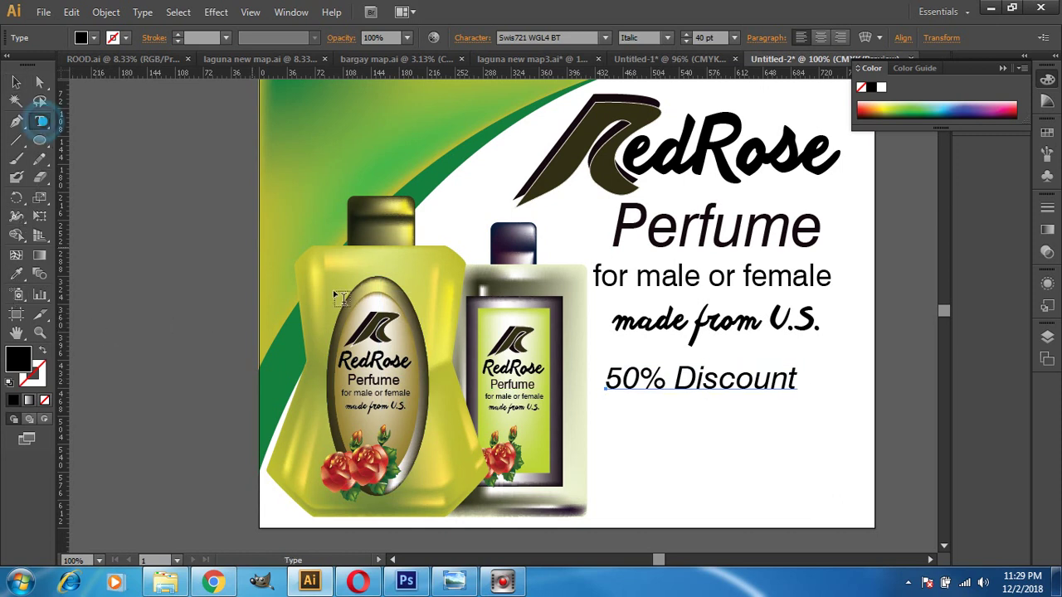
pyautogui.click(739, 382)
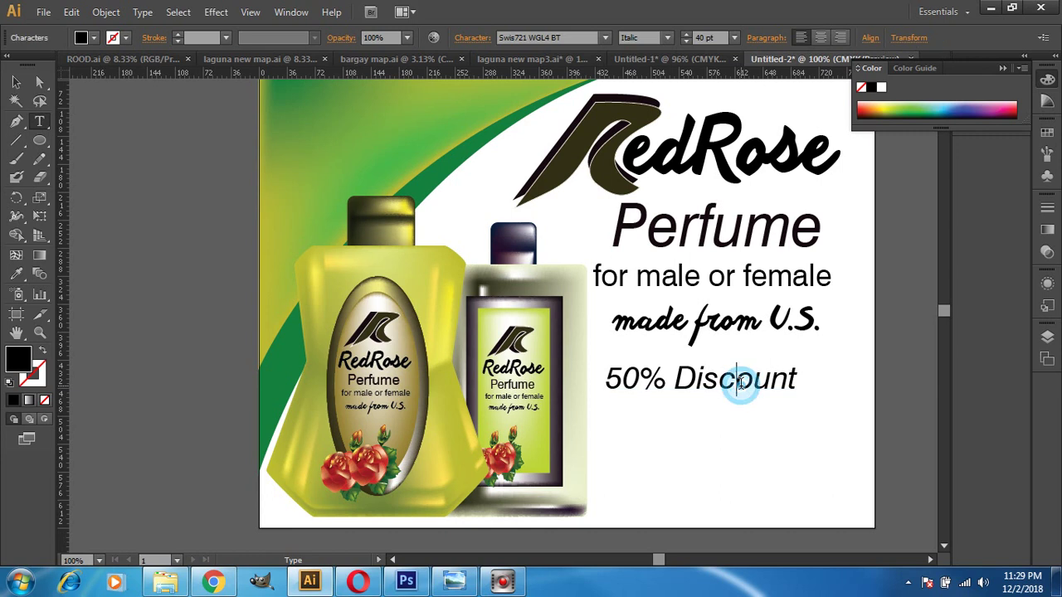
pyautogui.moveTo(797, 380); pyautogui.dragTo(603, 365)
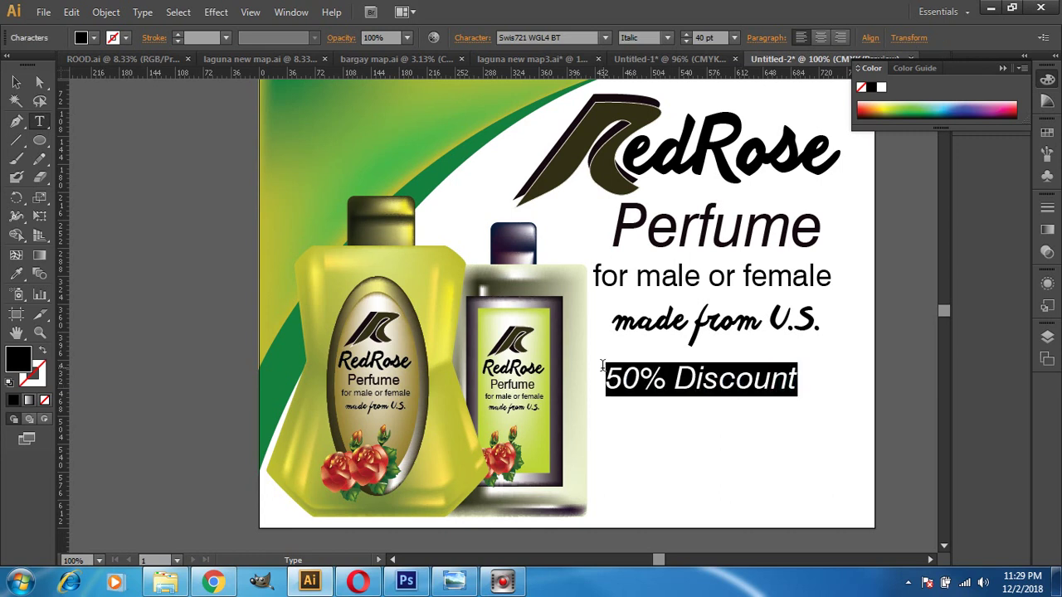
pyautogui.click(705, 38)
pyautogui.scroll(6, 705, 38)
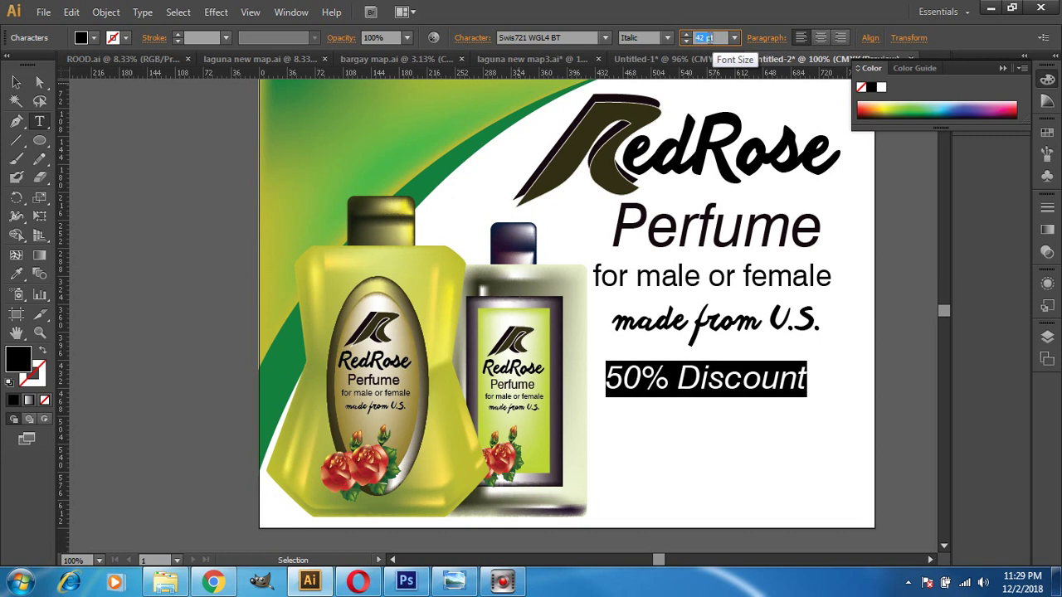
pyautogui.scroll(1, 705, 37)
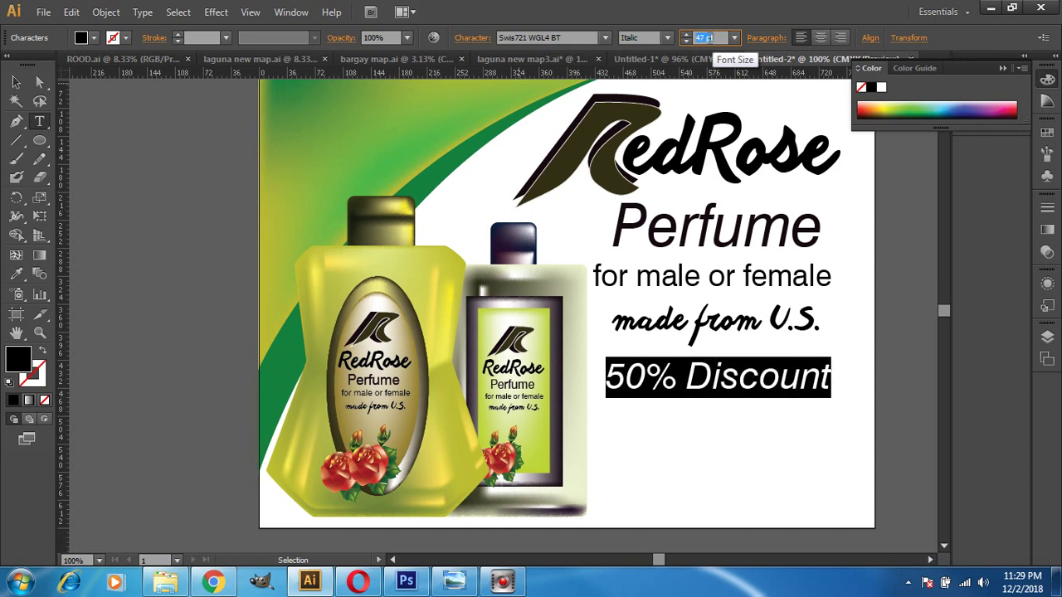
pyautogui.scroll(2, 705, 38)
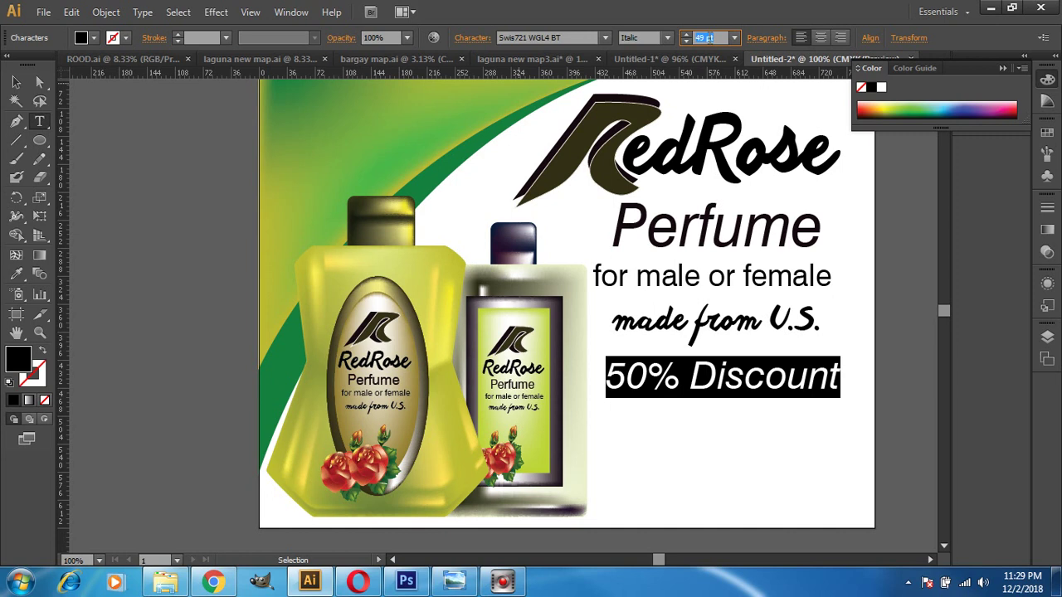
# Nudge the "50% Discount" text slightly left to line it up with the tagline texts above
pyautogui.click(16, 82)
pyautogui.press('Left')
pyautogui.press('Left')
pyautogui.press('Left')
pyautogui.press('Left')
pyautogui.press('Left')
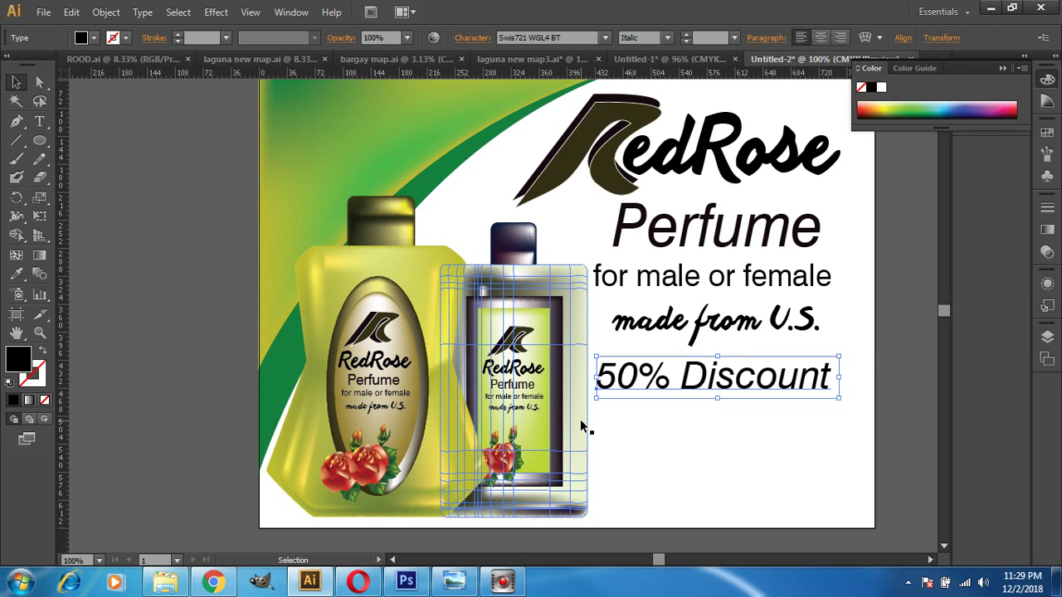
# Nudge the "50% Discount" text slightly up and to the right so it sits centred below the "made from U.S." line
pyautogui.press('Up')
pyautogui.press('Up')
pyautogui.press('Up')
pyautogui.press('Left')
pyautogui.press('Left')
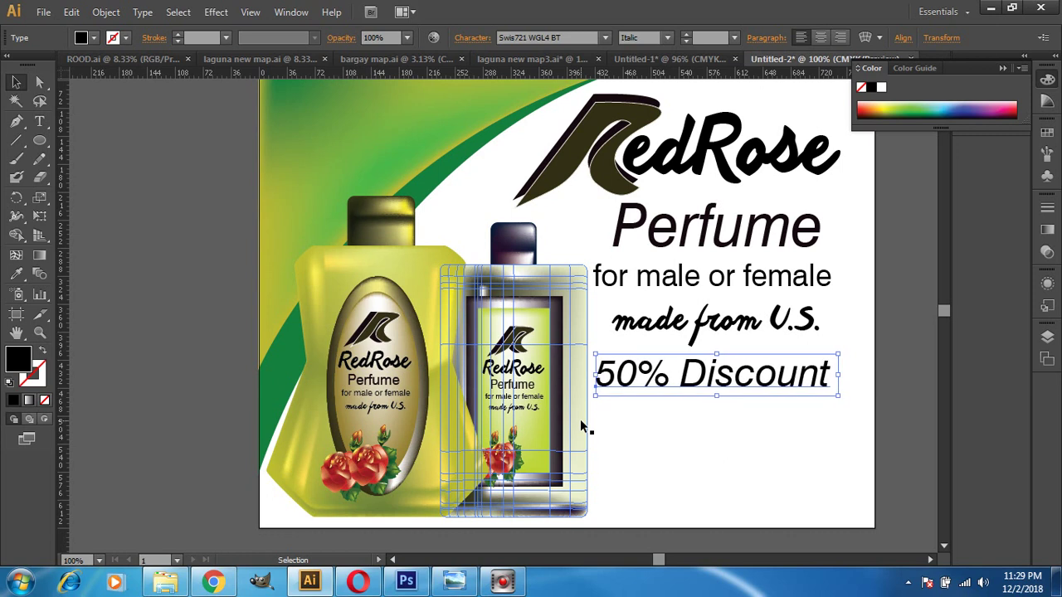
pyautogui.press('Right')
pyautogui.press('Right')
pyautogui.press('Right')
pyautogui.press('Right')
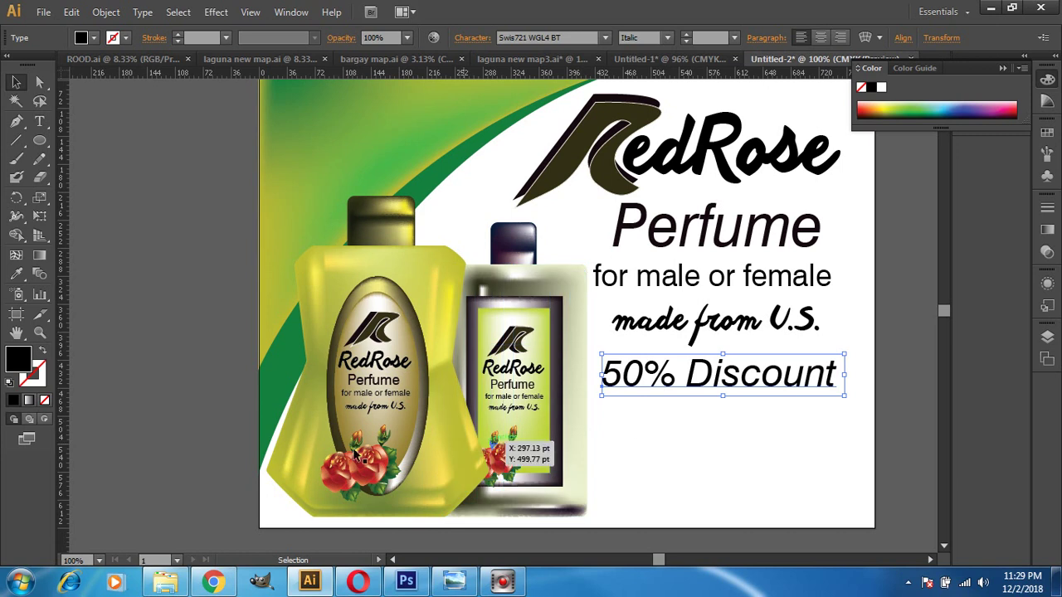
# Reduce the whole "50% Discount" text to a font size of 47 pt and deselect it
pyautogui.click(39, 121)
pyautogui.click(762, 381)
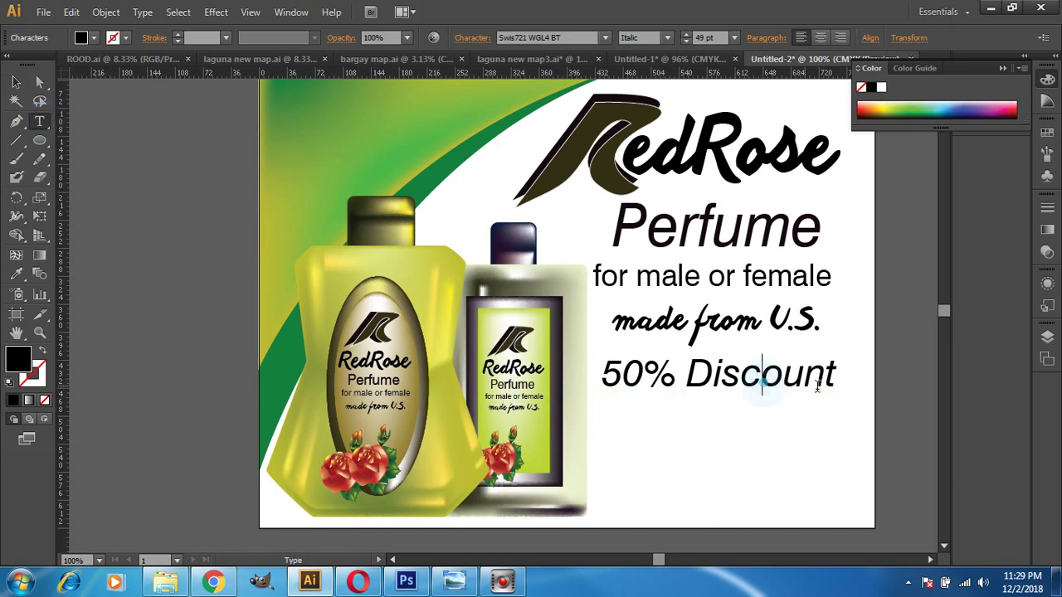
pyautogui.moveTo(837, 378); pyautogui.dragTo(592, 338)
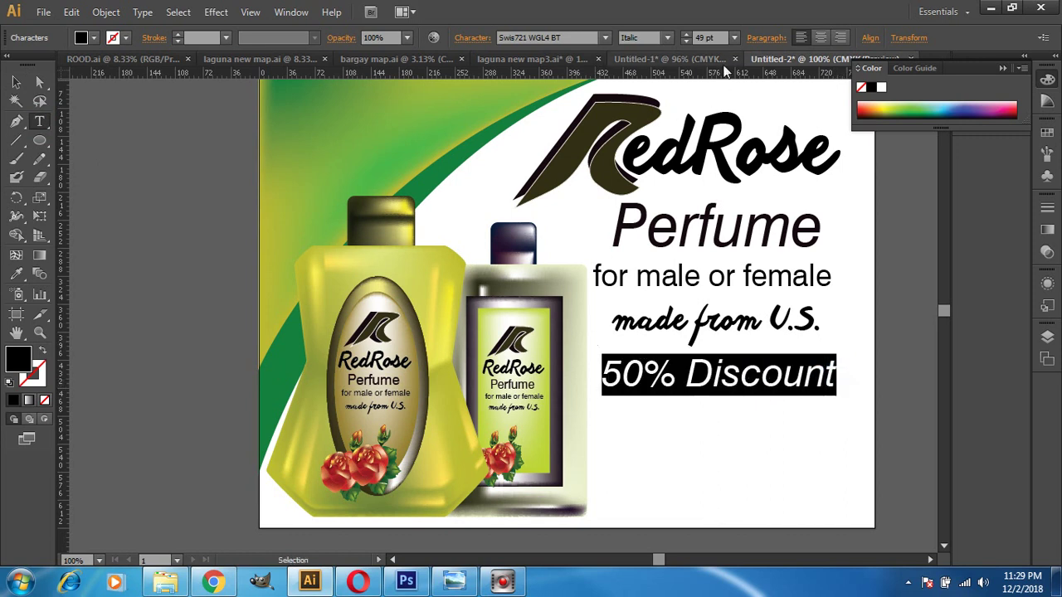
pyautogui.click(707, 38)
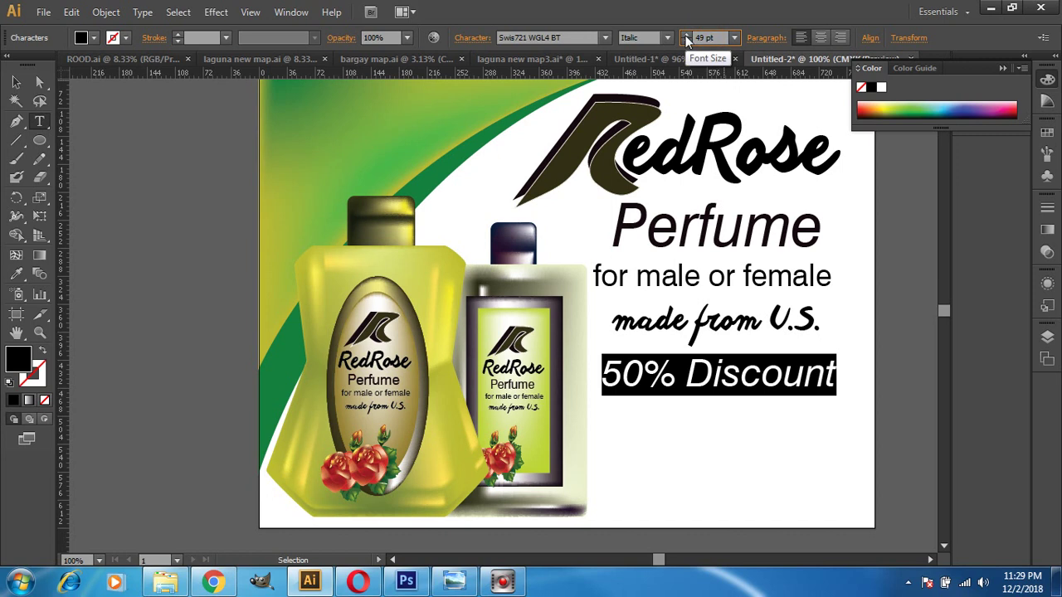
pyautogui.click(686, 40)
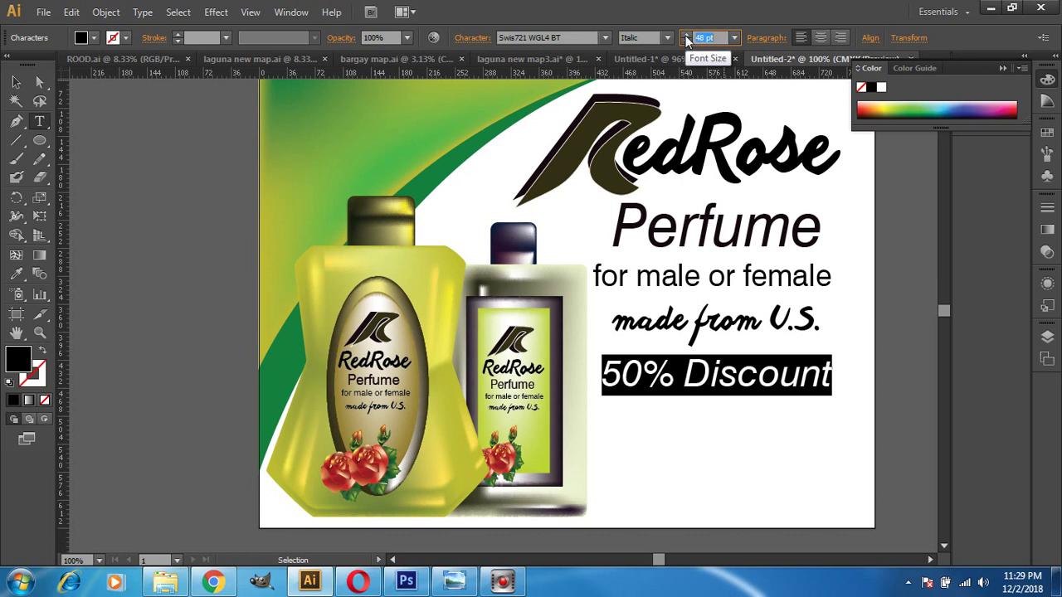
pyautogui.click(686, 41)
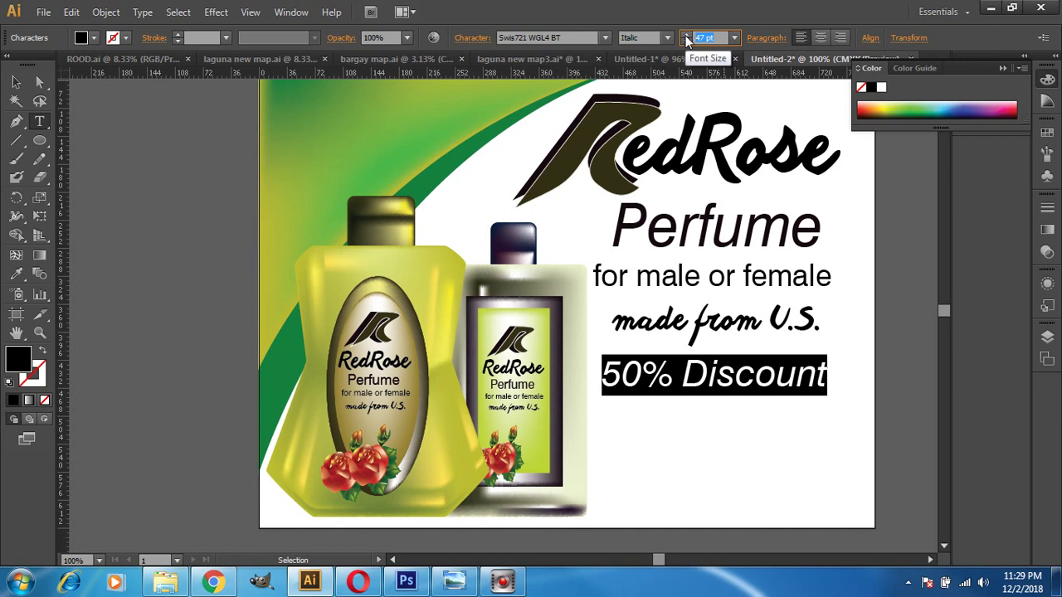
pyautogui.click(17, 83)
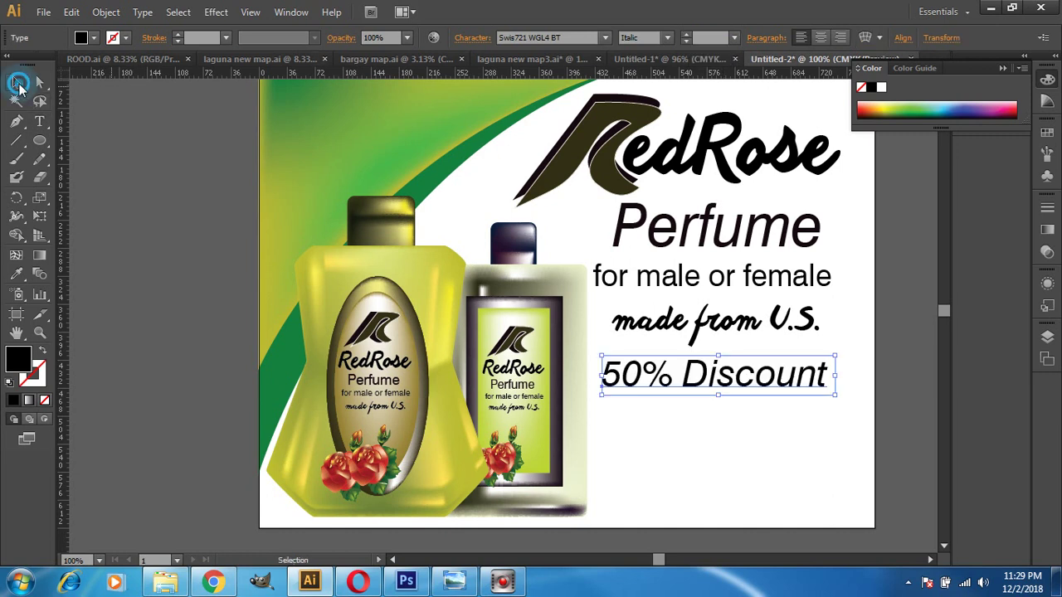
pyautogui.click(170, 255)
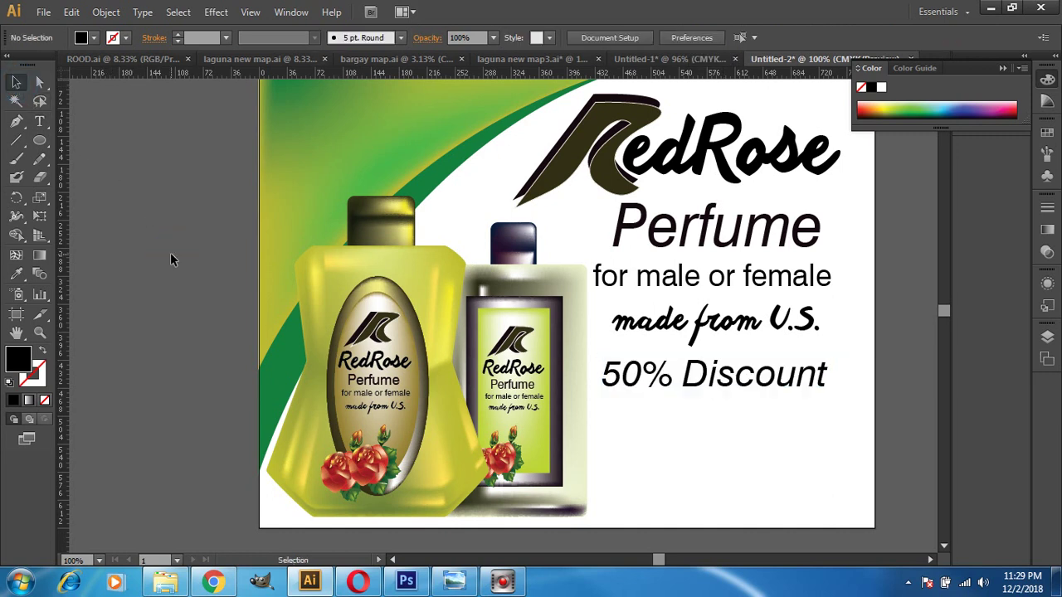
# Duplicate the "50% Discount" text straight down to form a second line directly below the original
pyautogui.scroll(1, 752, 398)
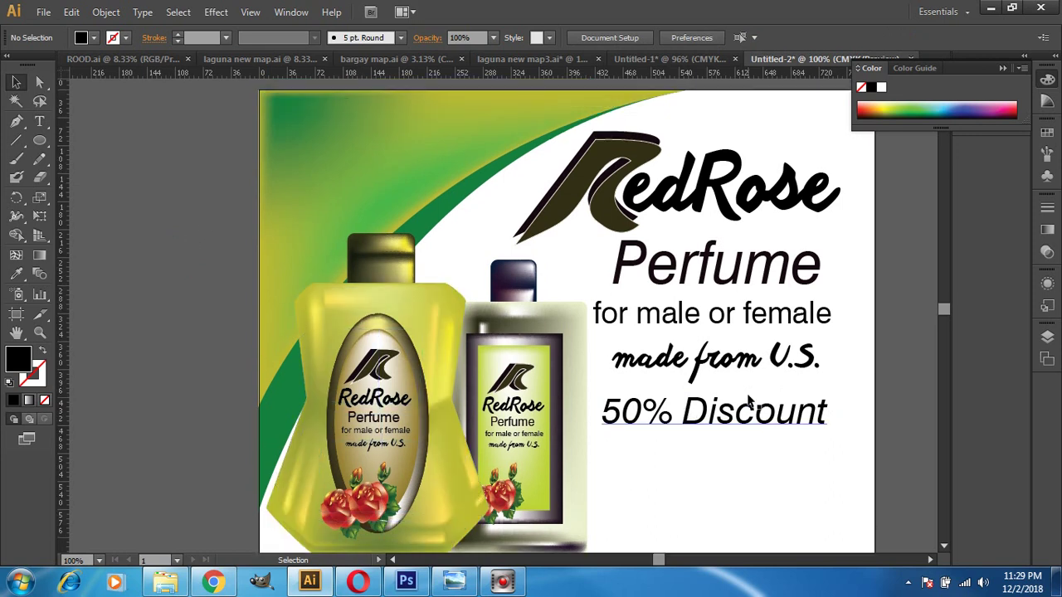
pyautogui.scroll(2, 749, 404)
pyautogui.scroll(-3, 741, 407)
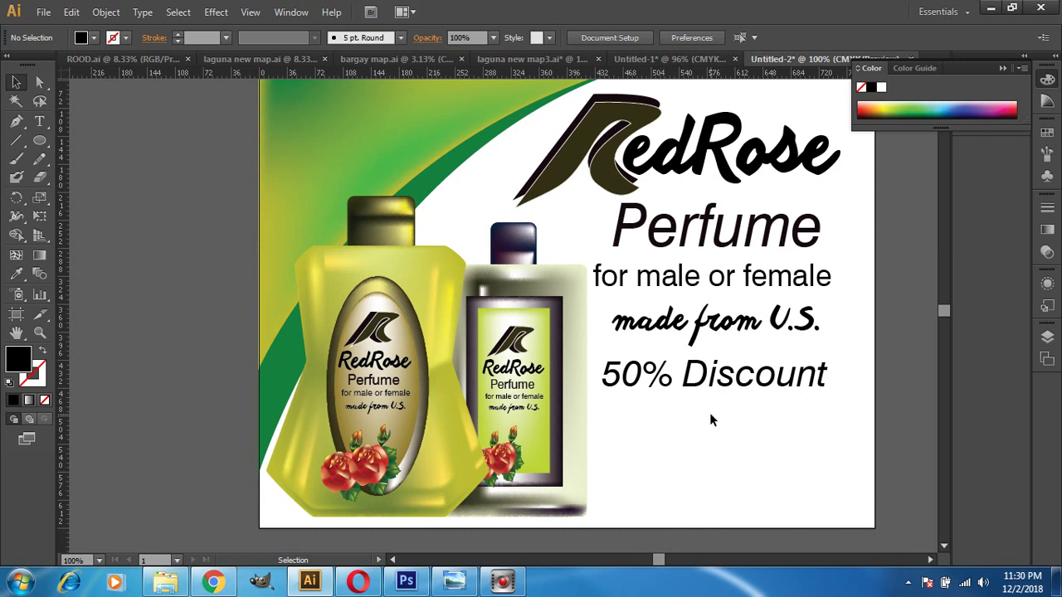
pyautogui.moveTo(719, 387); pyautogui.dragTo(721, 431)
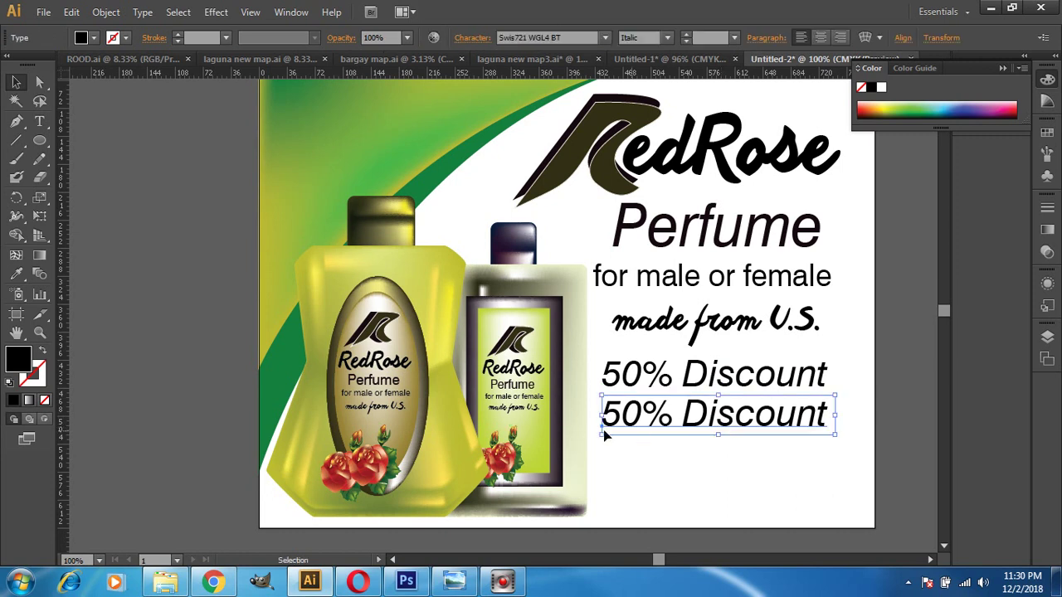
# Replace the wording of the lower "50% Discount" copy with "Every Holiday"
pyautogui.click(38, 118)
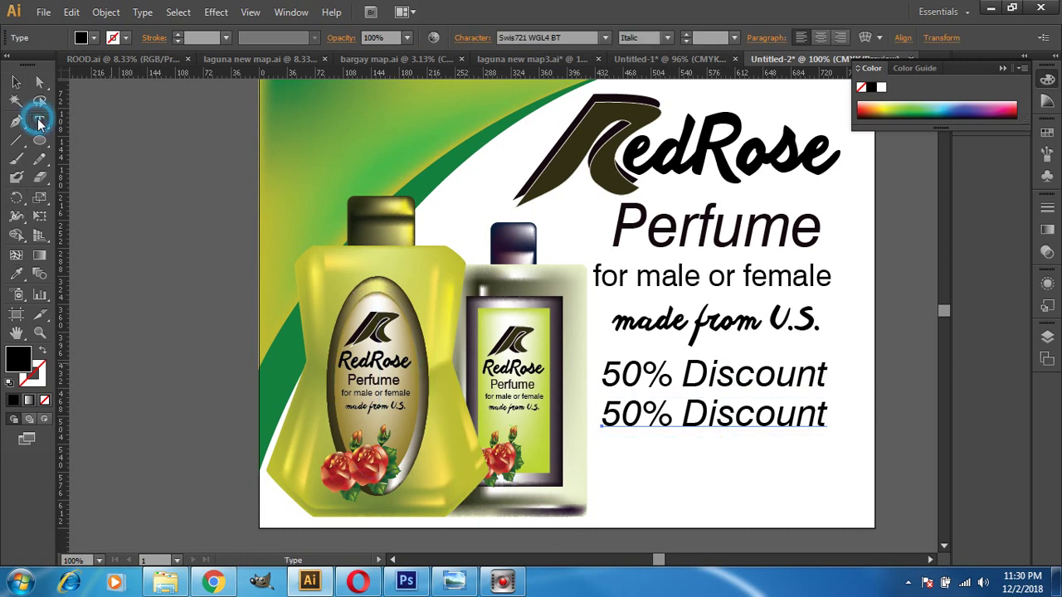
pyautogui.click(754, 415)
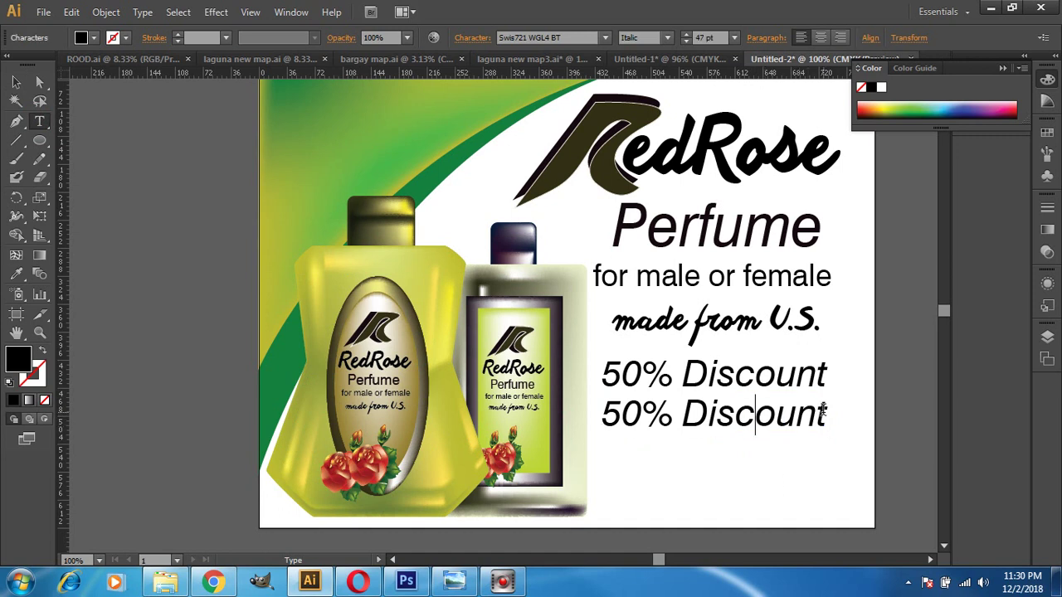
pyautogui.moveTo(824, 413); pyautogui.dragTo(603, 404)
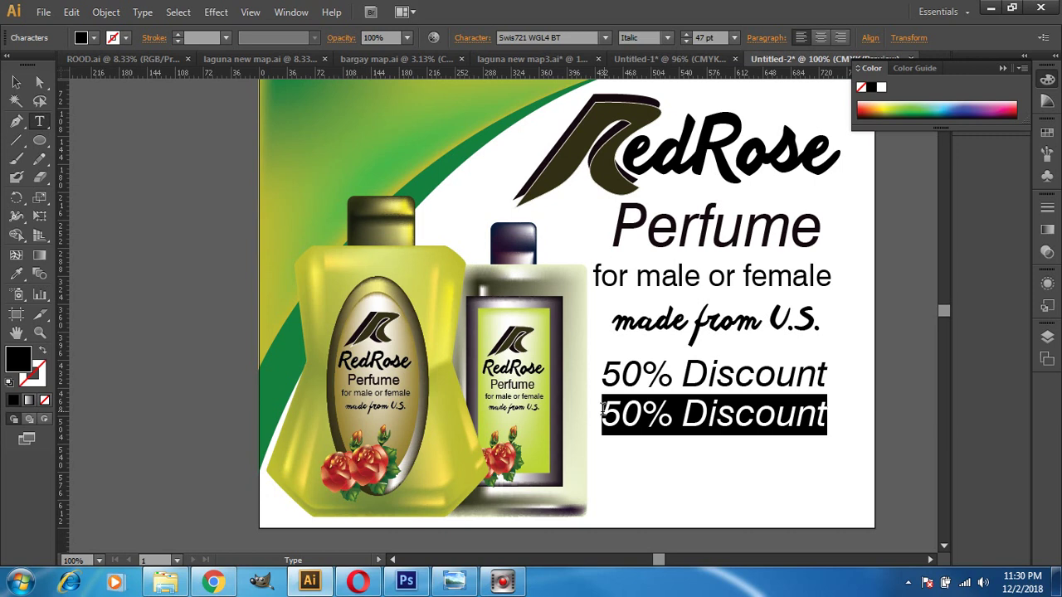
pyautogui.write('E')
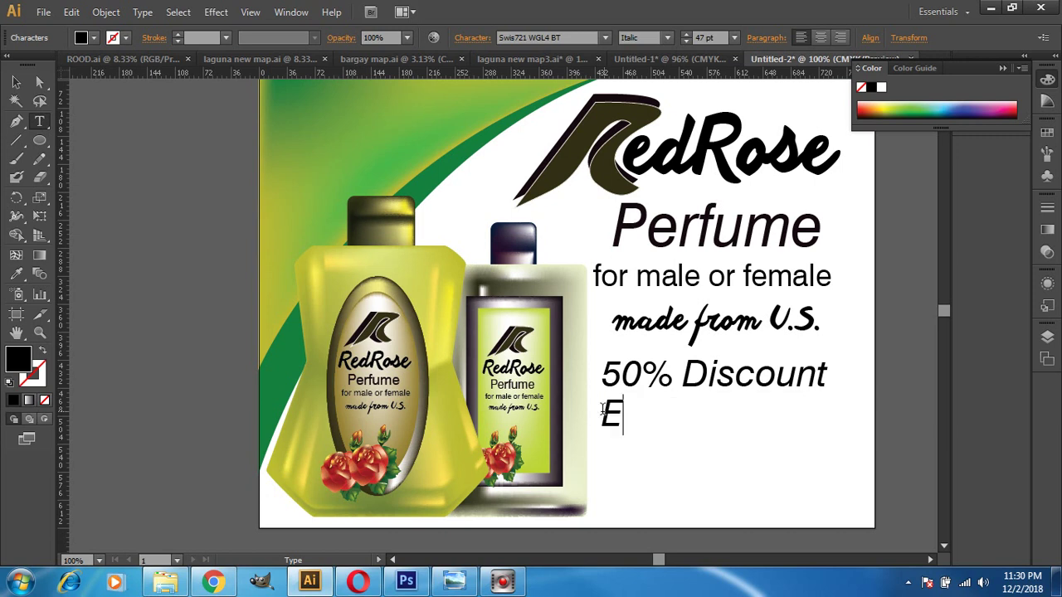
pyautogui.write('v')
pyautogui.write('rt')
pyautogui.press('BackSpace')
pyautogui.press('BackSpace')
pyautogui.write('er')
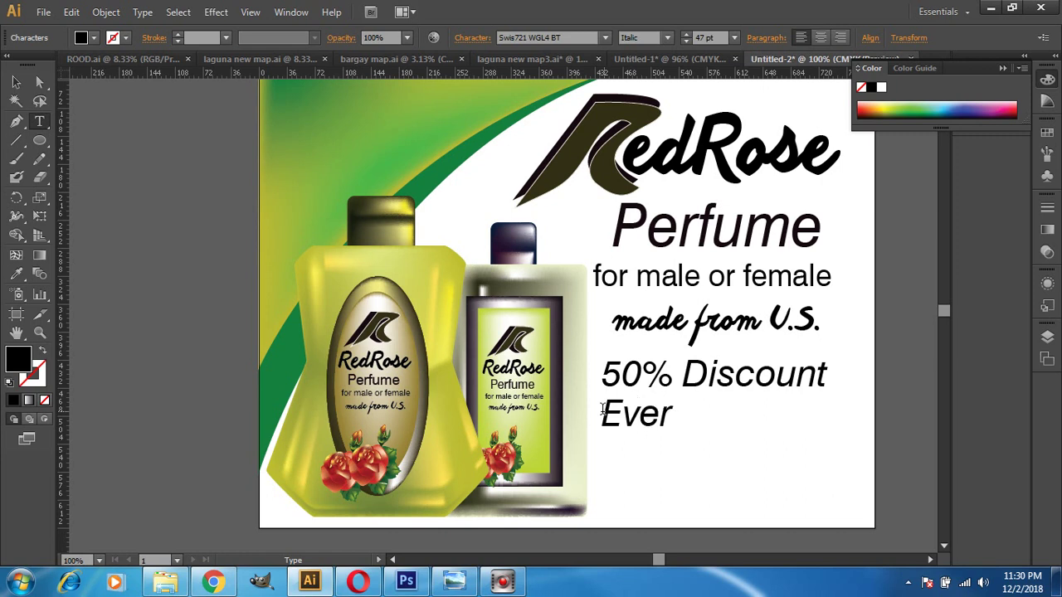
pyautogui.write('y H')
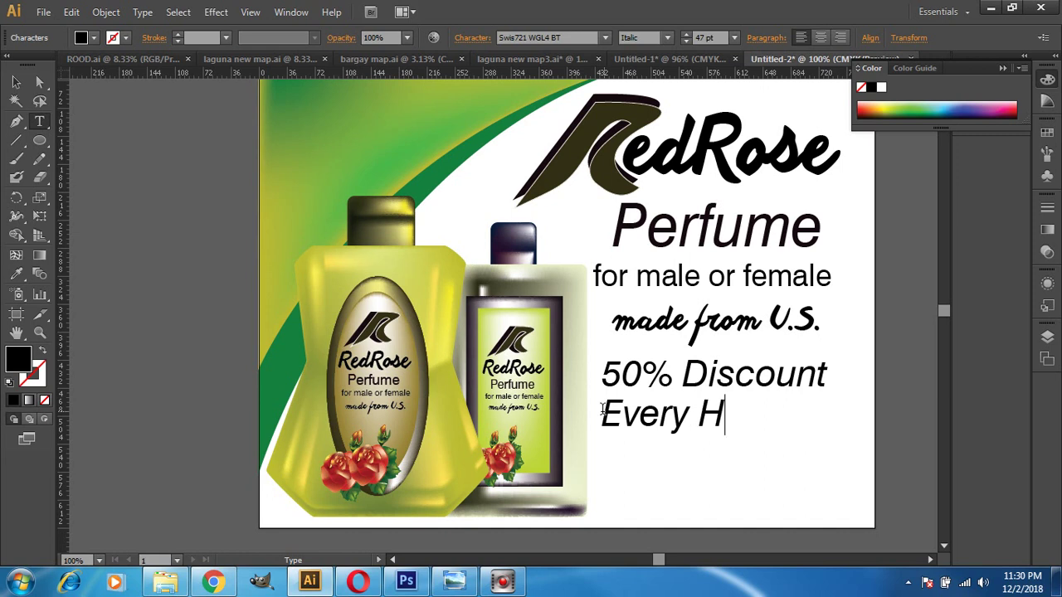
pyautogui.write('olida')
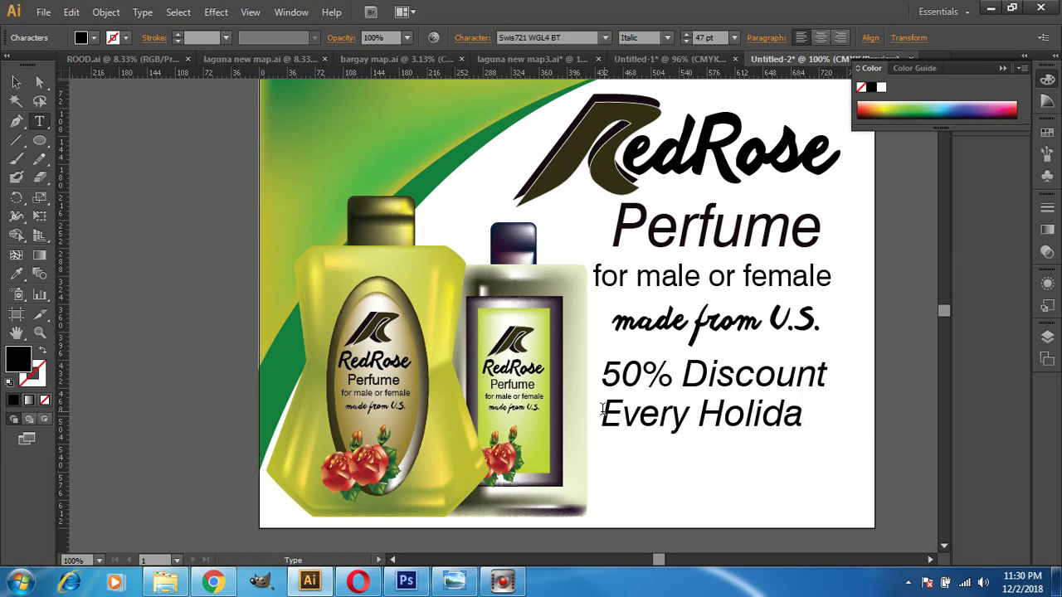
pyautogui.write('y')
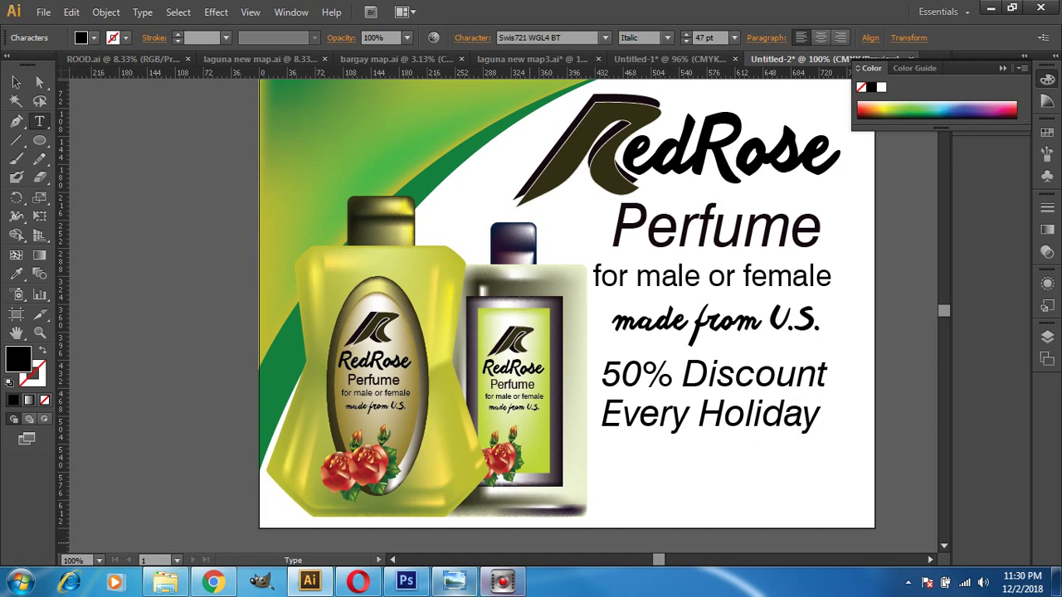
# Reduce the whole "for male or female" line to a font size of 35 pt
pyautogui.moveTo(454, 581)
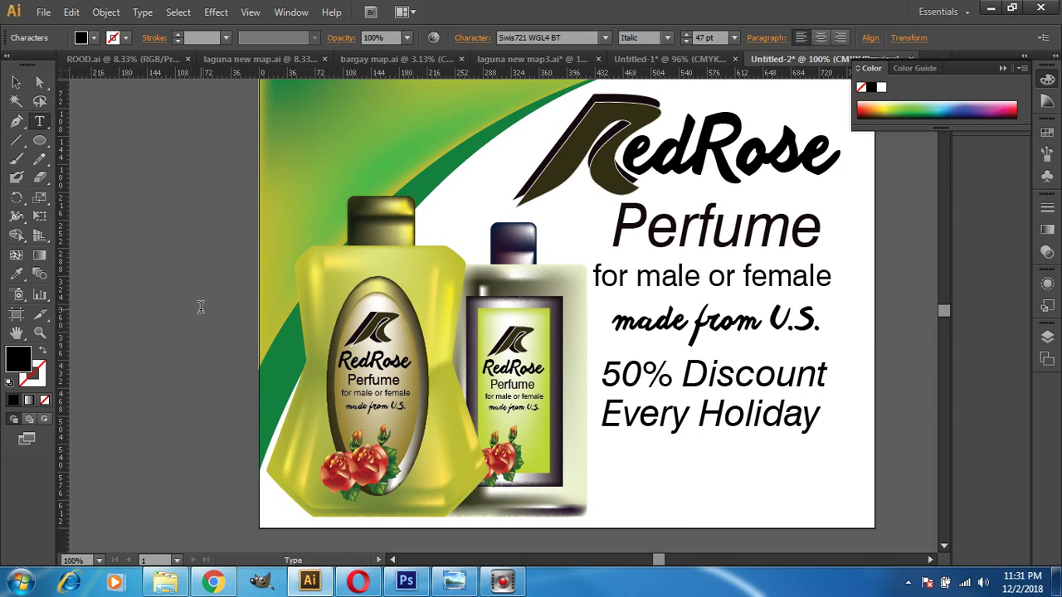
pyautogui.click(39, 121)
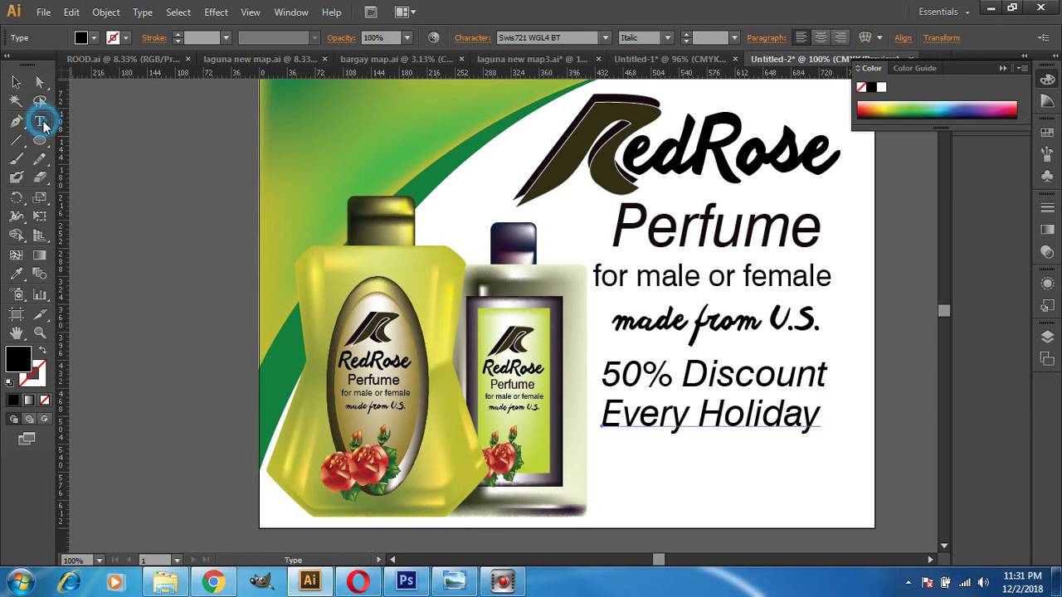
pyautogui.click(765, 280)
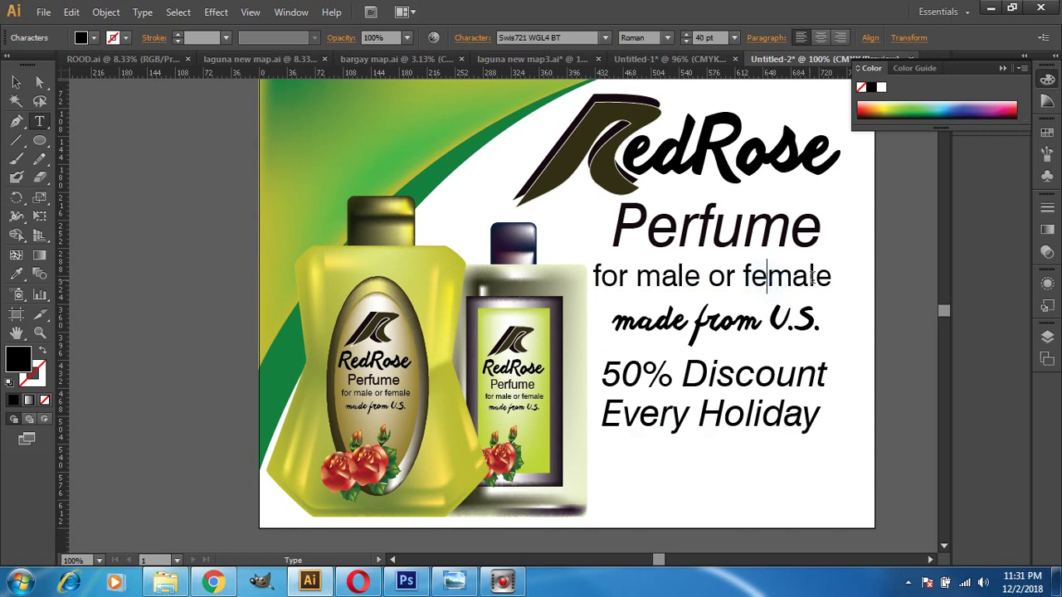
pyautogui.moveTo(833, 279); pyautogui.dragTo(592, 278)
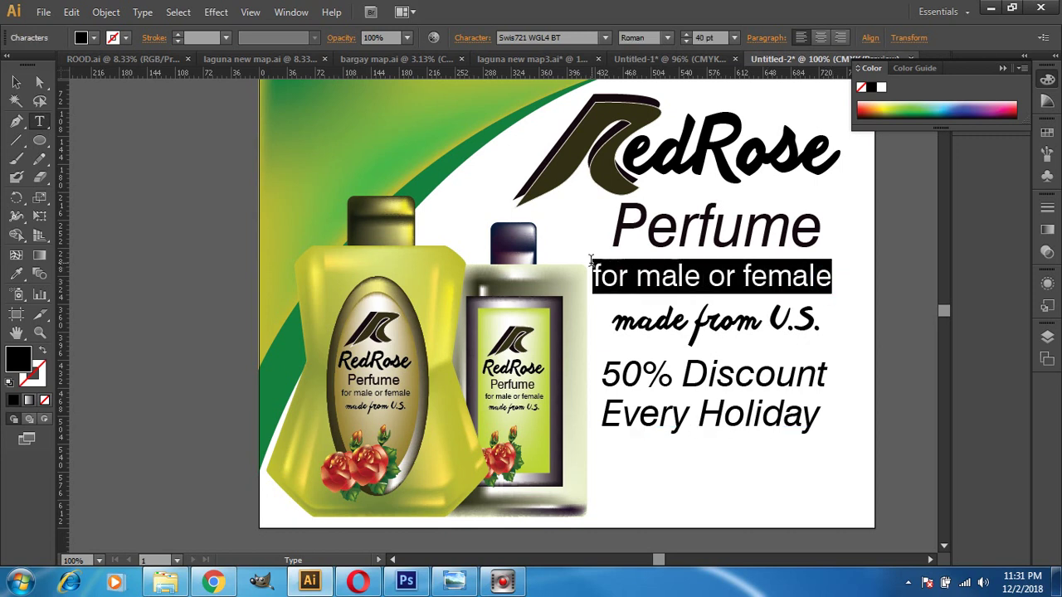
pyautogui.click(709, 38)
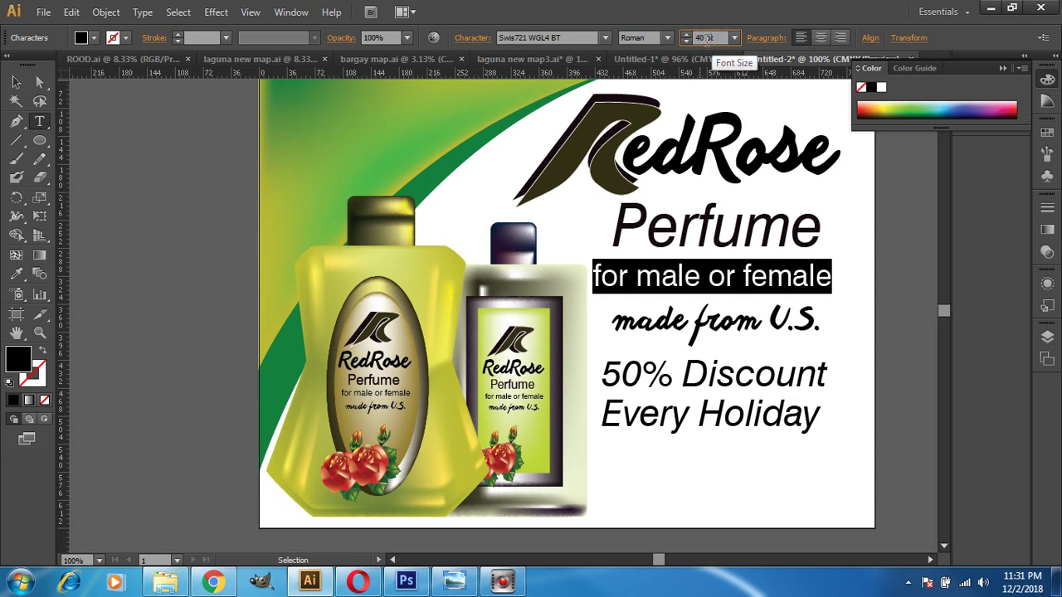
pyautogui.press('Down')
pyautogui.press('Down')
pyautogui.press('Down')
pyautogui.press('Down')
pyautogui.press('Down')
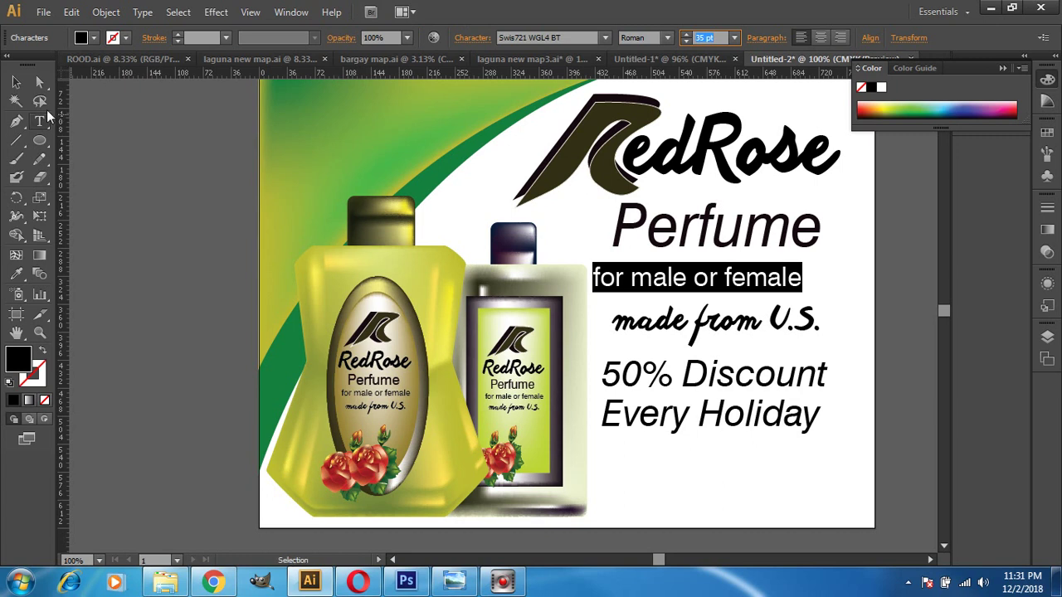
# Move the "for male or female" line right and up so it is centred just below "Perfume", and deselect it
pyautogui.click(18, 85)
pyautogui.press('Right')
pyautogui.press('Right')
pyautogui.press('Right')
pyautogui.press('Right')
pyautogui.press('Right')
pyautogui.press('Right')
pyautogui.press('Right')
pyautogui.press('Right')
pyautogui.press('Right')
pyautogui.press('Right')
pyautogui.press('Right')
pyautogui.press('Right')
pyautogui.press('Right')
pyautogui.press('Right')
pyautogui.press('Right')
pyautogui.press('Right')
pyautogui.press('Right')
pyautogui.press('Up')
pyautogui.press('Up')
pyautogui.press('Up')
pyautogui.press('Up')
pyautogui.press('Up')
pyautogui.press('Up')
pyautogui.press('Up')
pyautogui.press('Up')
pyautogui.press('Up')
pyautogui.press('Up')
pyautogui.press('Up')
pyautogui.press('Up')
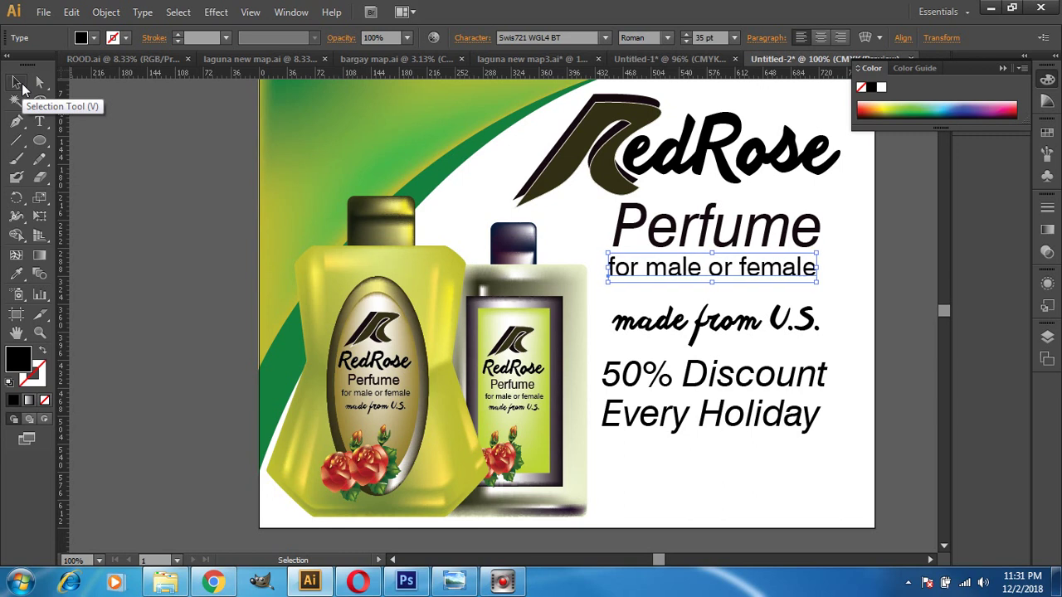
pyautogui.press('Right')
pyautogui.press('Right')
pyautogui.press('Right')
pyautogui.press('Up')
pyautogui.press('Up')
pyautogui.press('Up')
pyautogui.press('Up')
pyautogui.press('Up')
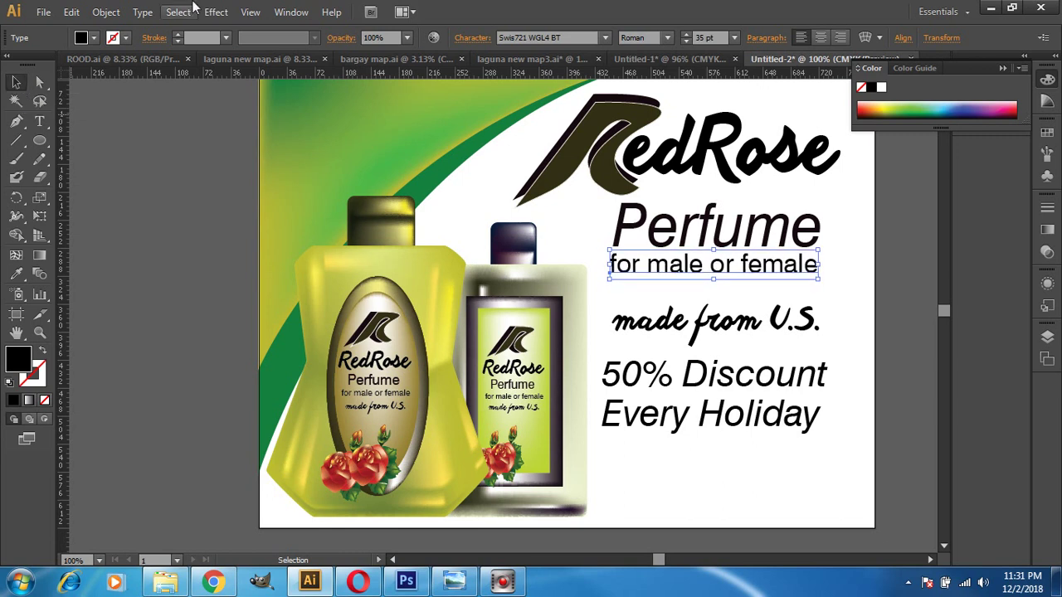
pyautogui.click(910, 446)
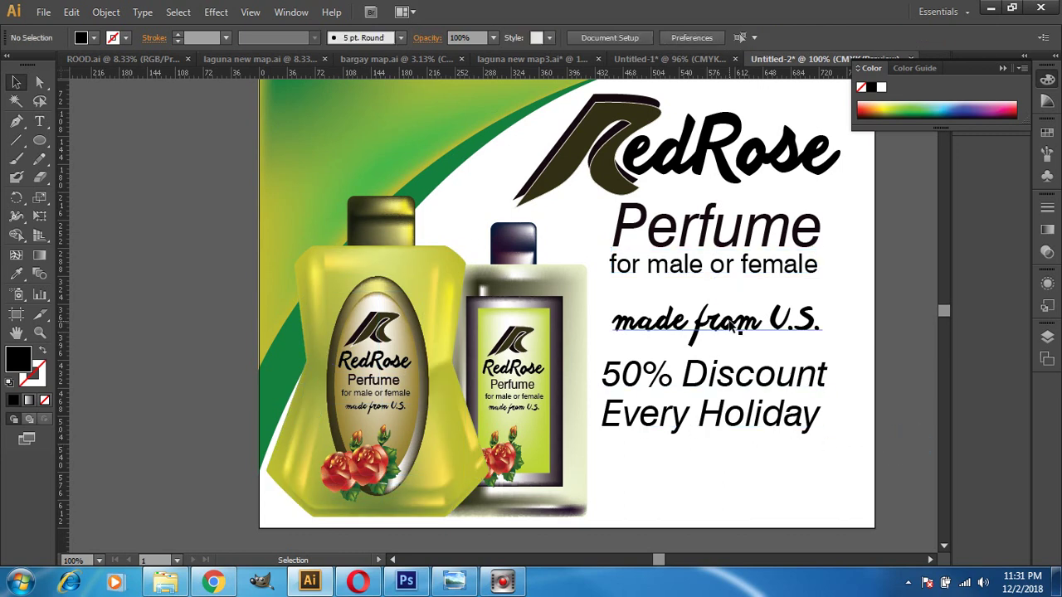
# Move the "made from U.S." line up so it sits centred directly below "for male or female", and deselect it
pyautogui.moveTo(733, 326); pyautogui.dragTo(730, 322)
pyautogui.moveTo(724, 307); pyautogui.dragTo(721, 304)
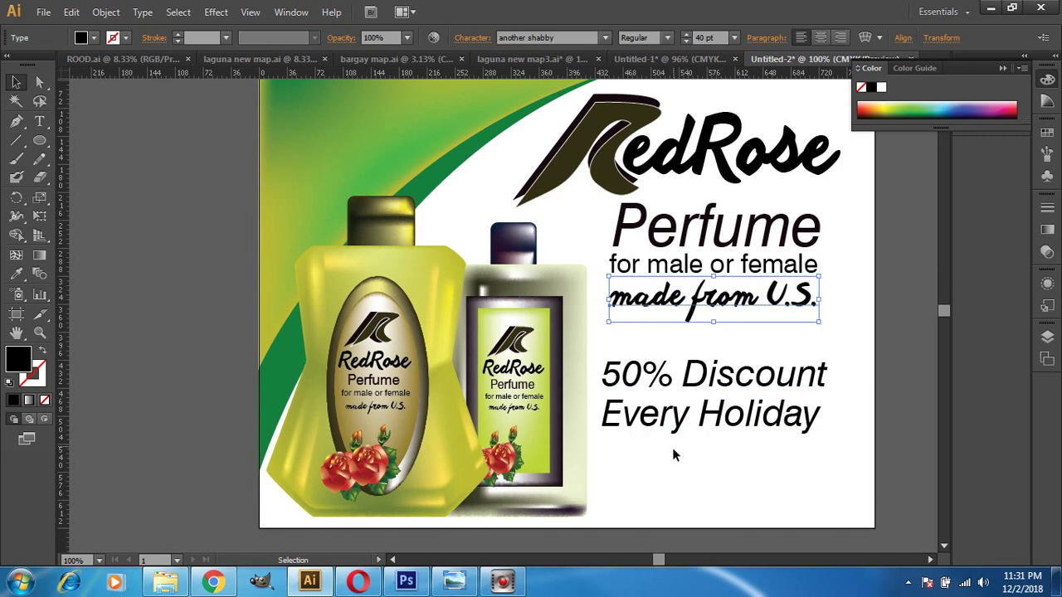
pyautogui.click(661, 493)
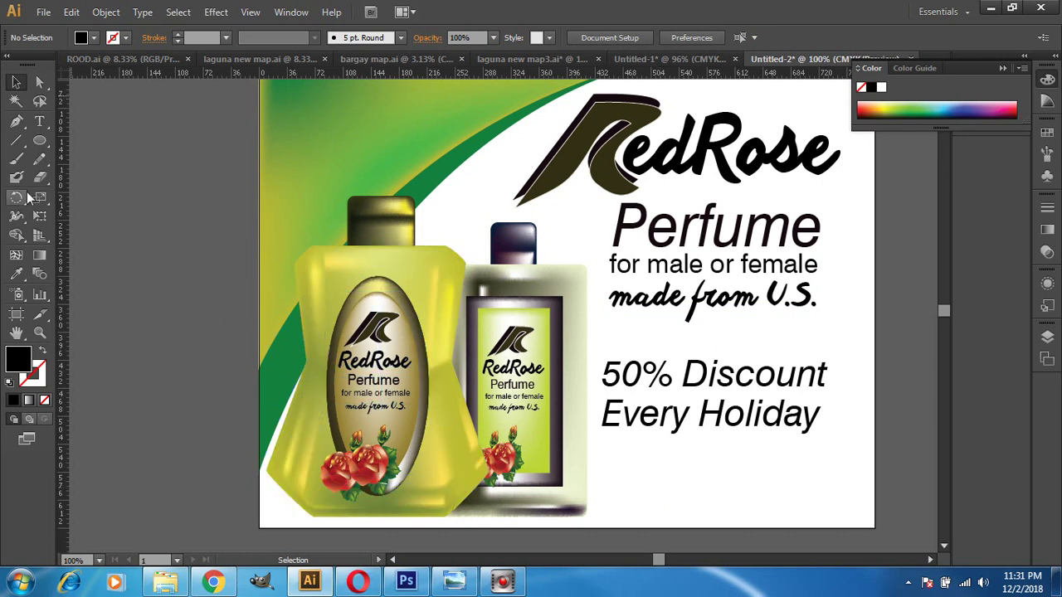
# Change the whole "50% Discount" line to the Roman style of Swis721 WGL4 BT
pyautogui.click(43, 122)
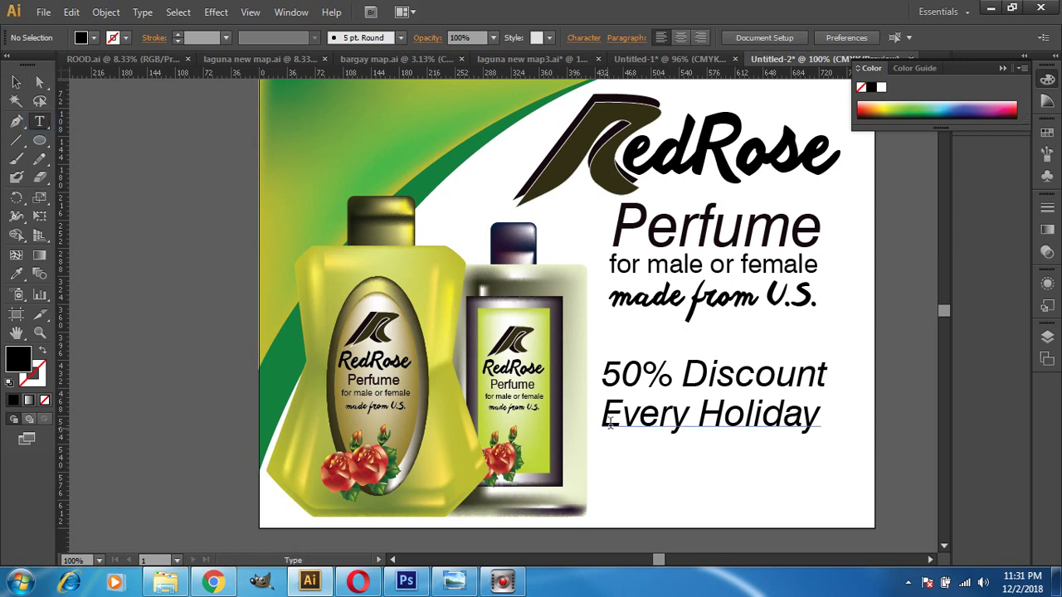
pyautogui.click(775, 373)
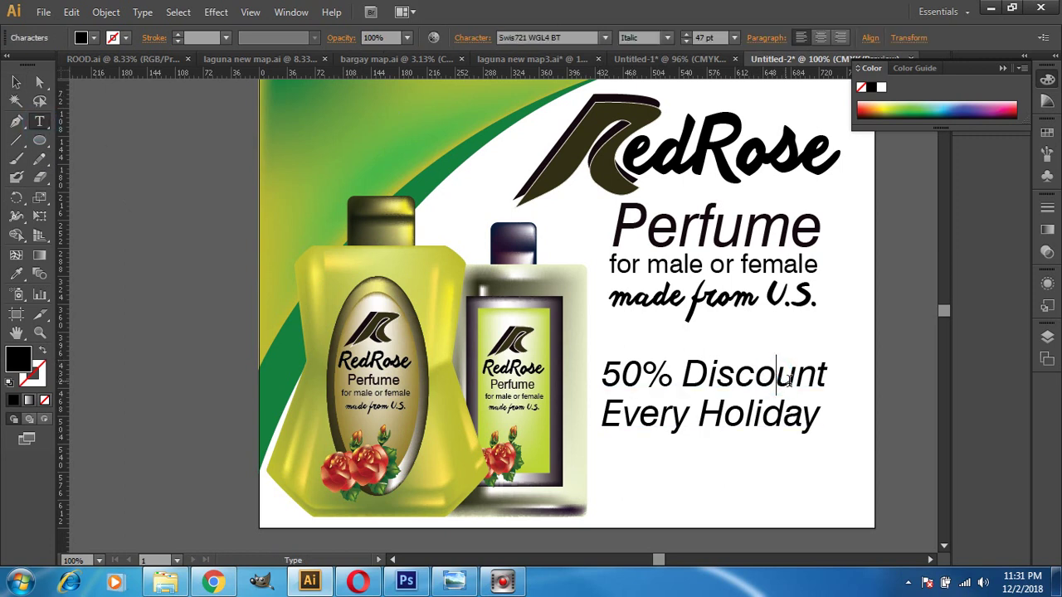
pyautogui.click(828, 378)
pyautogui.moveTo(827, 378); pyautogui.dragTo(579, 379)
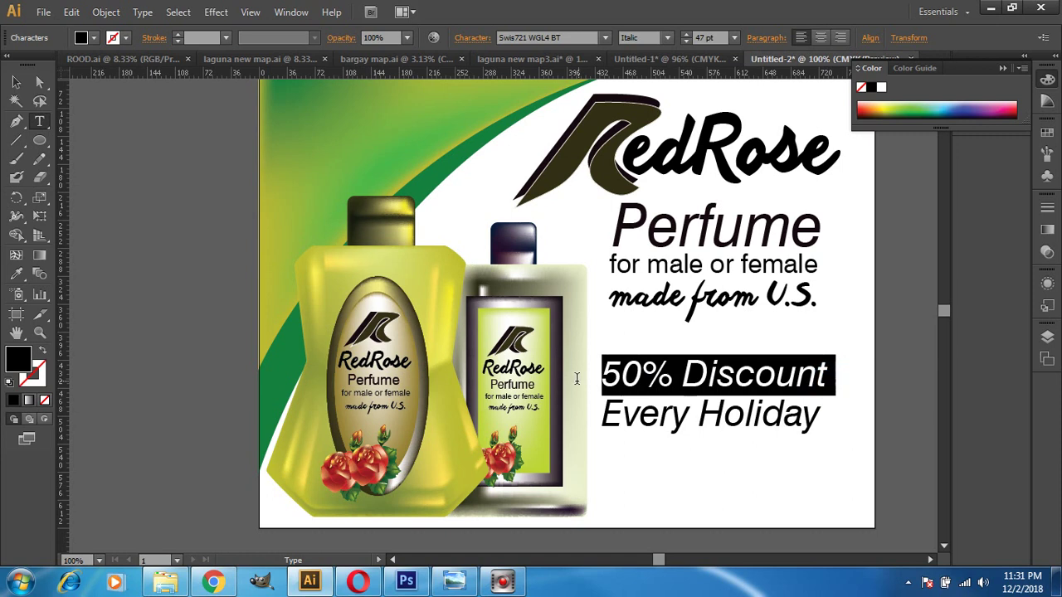
pyautogui.click(649, 37)
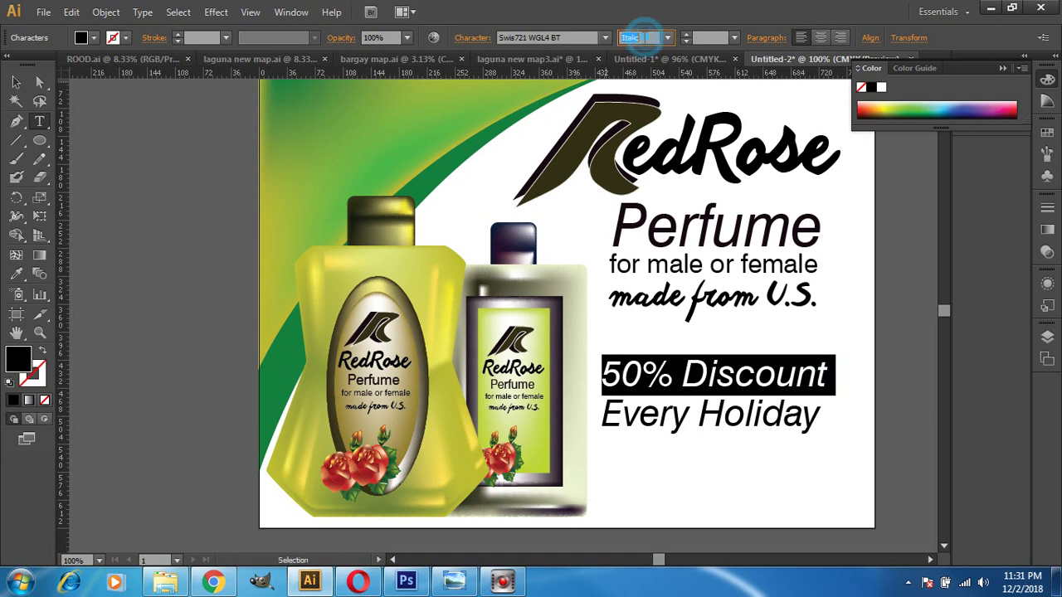
pyautogui.write('Bold Italic')
pyautogui.press('Return')
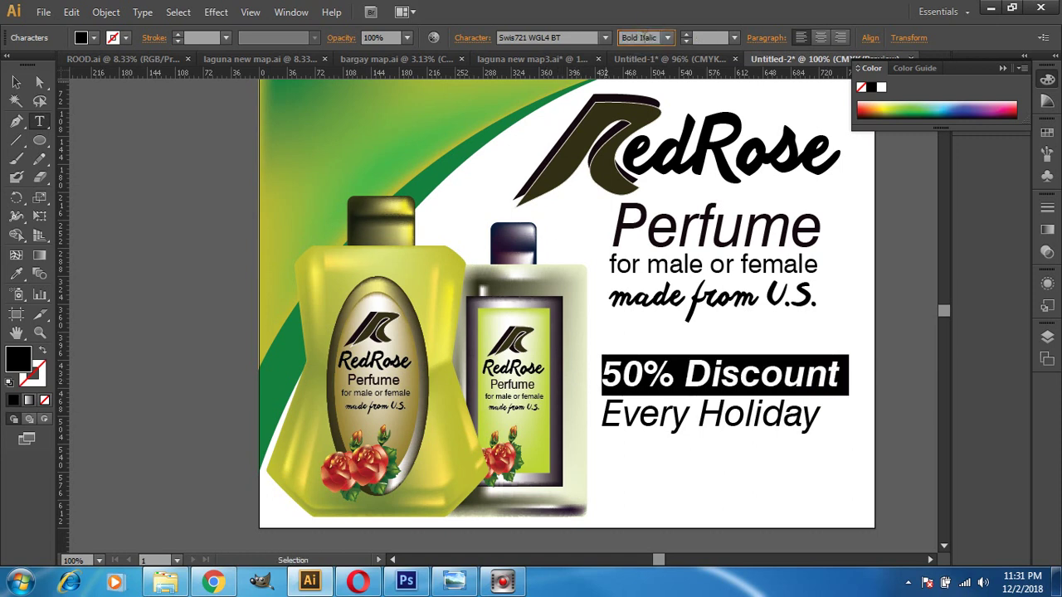
pyautogui.write('Roman')
pyautogui.press('Return')
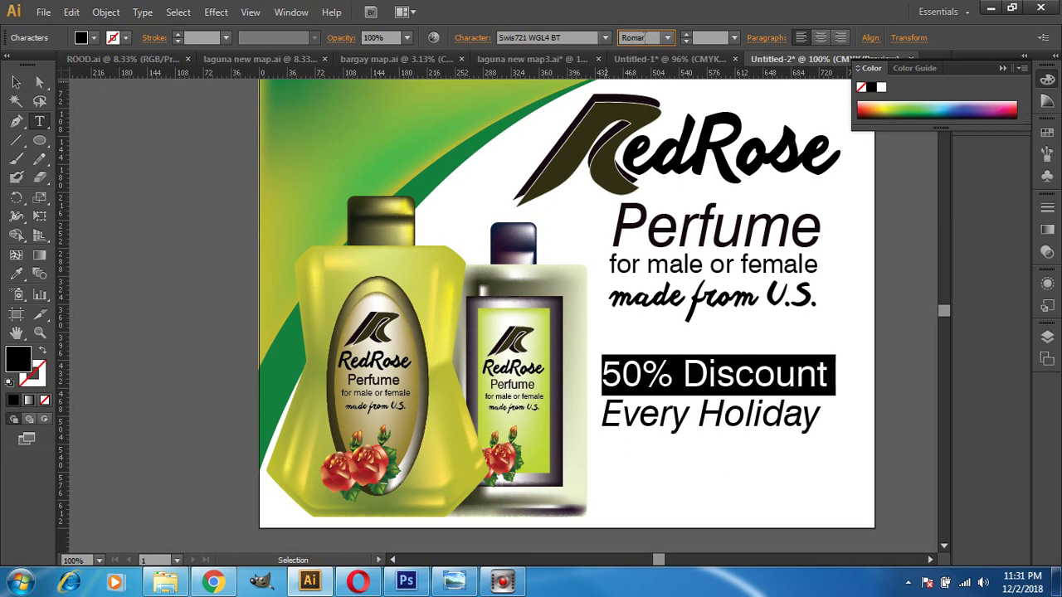
# Reduce the "50% Discount" line to a font size of 32 pt
pyautogui.click(708, 39)
pyautogui.write('48')
pyautogui.press('Return')
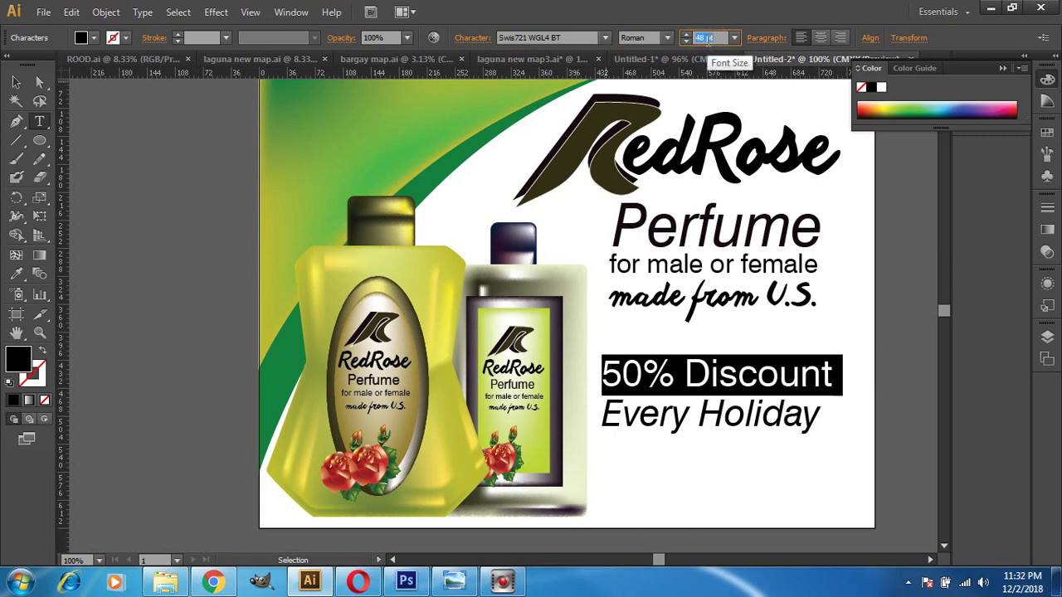
pyautogui.press('Down')
pyautogui.press('Down')
pyautogui.press('Down')
pyautogui.press('Down')
pyautogui.press('Down')
pyautogui.press('Down')
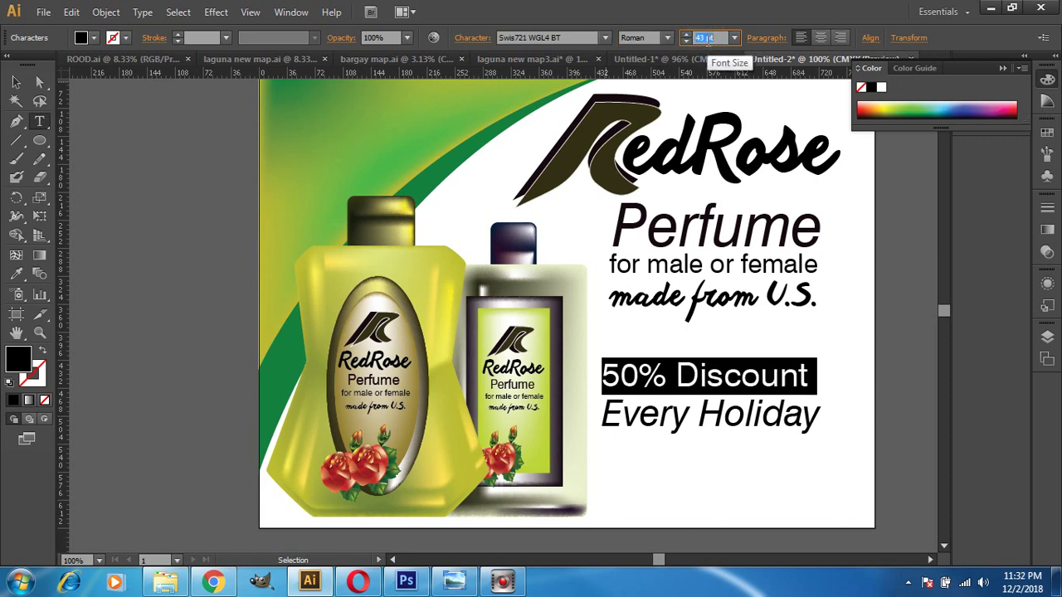
pyautogui.press('Down')
pyautogui.press('Down')
pyautogui.press('Down')
pyautogui.press('Down')
pyautogui.press('Down')
pyautogui.press('Down')
pyautogui.press('Down')
pyautogui.press('Down')
pyautogui.press('Down')
pyautogui.press('Down')
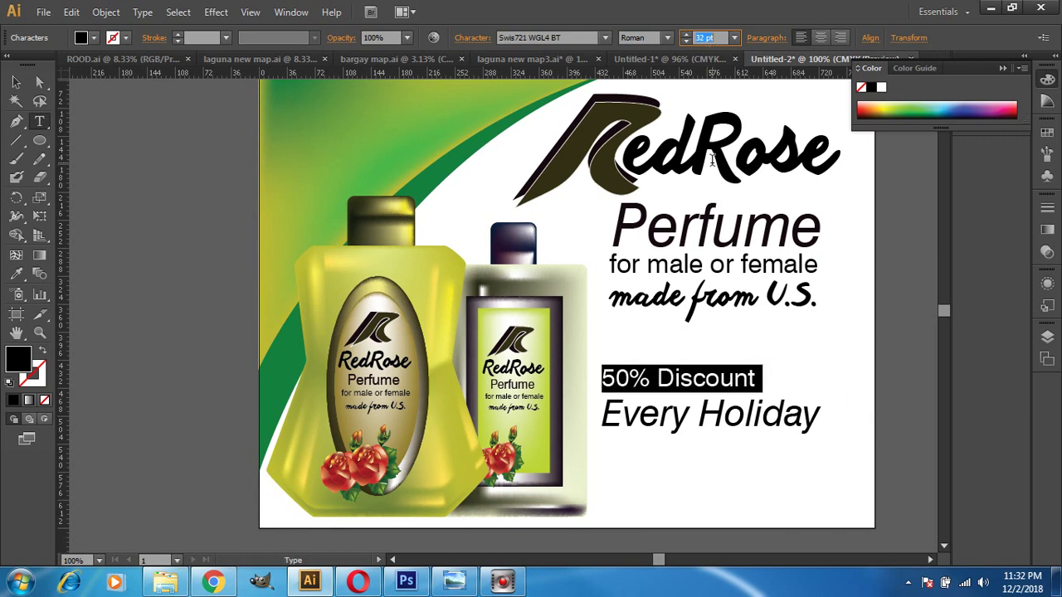
# Move the "50% Discount" line up and right so it is centred just below "made from U.S."
pyautogui.click(18, 80)
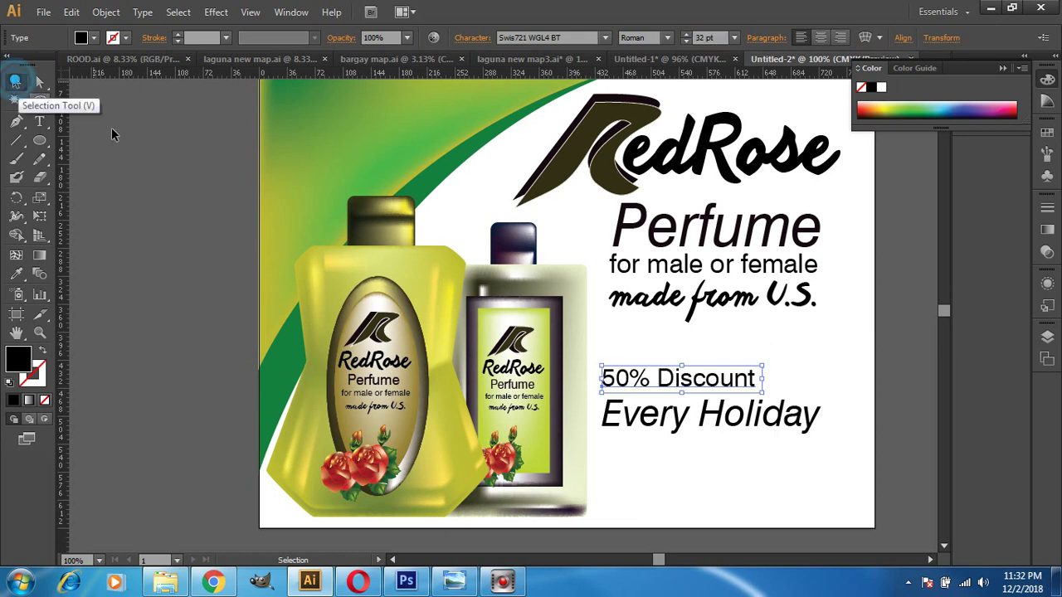
pyautogui.moveTo(679, 386); pyautogui.dragTo(705, 355)
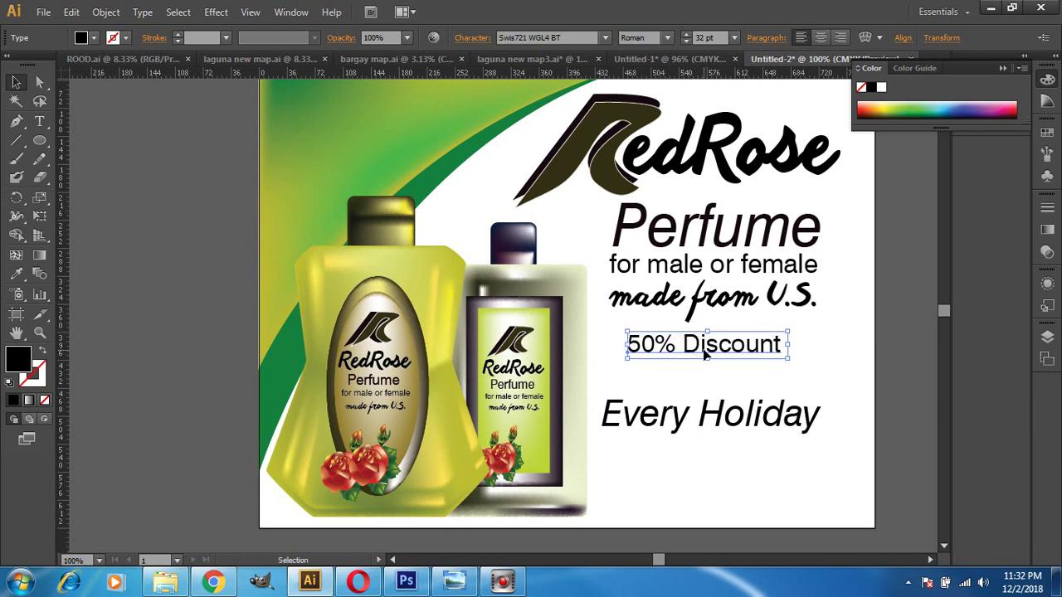
pyautogui.press('Right')
pyautogui.press('Right')
pyautogui.press('Right')
pyautogui.press('Right')
pyautogui.press('Right')
pyautogui.press('Right')
pyautogui.press('Right')
pyautogui.press('Right')
pyautogui.press('Right')
pyautogui.press('Right')
pyautogui.press('Right')
pyautogui.press('Right')
pyautogui.press('Right')
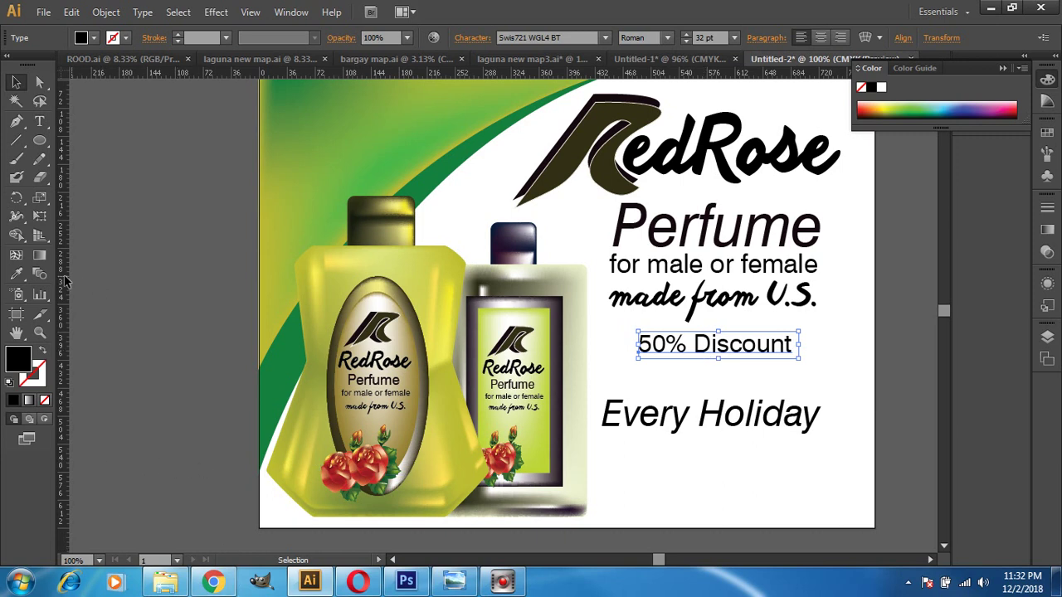
pyautogui.click(39, 121)
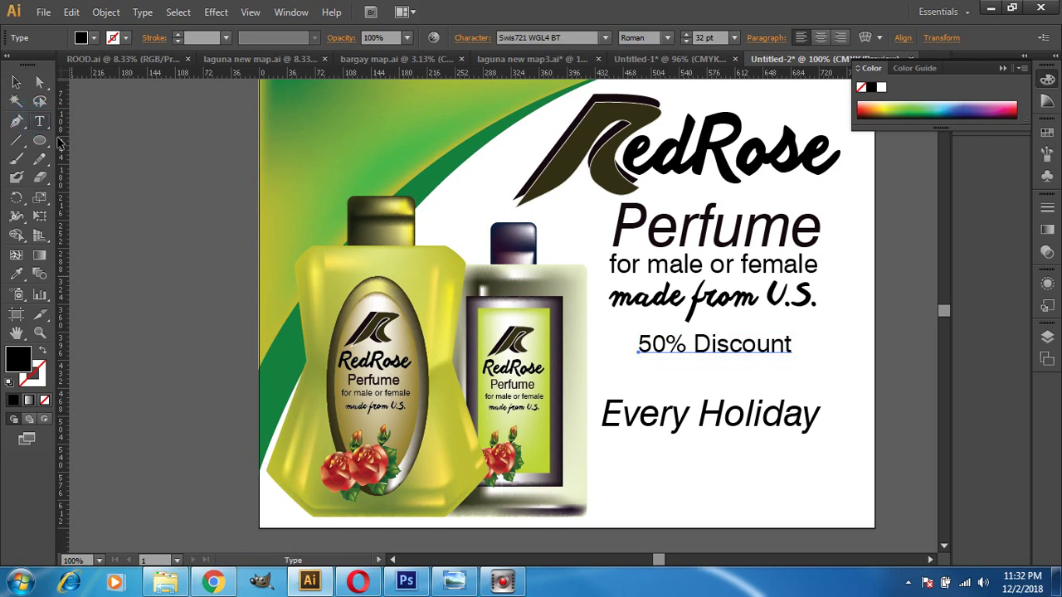
pyautogui.moveTo(597, 410); pyautogui.dragTo(695, 410)
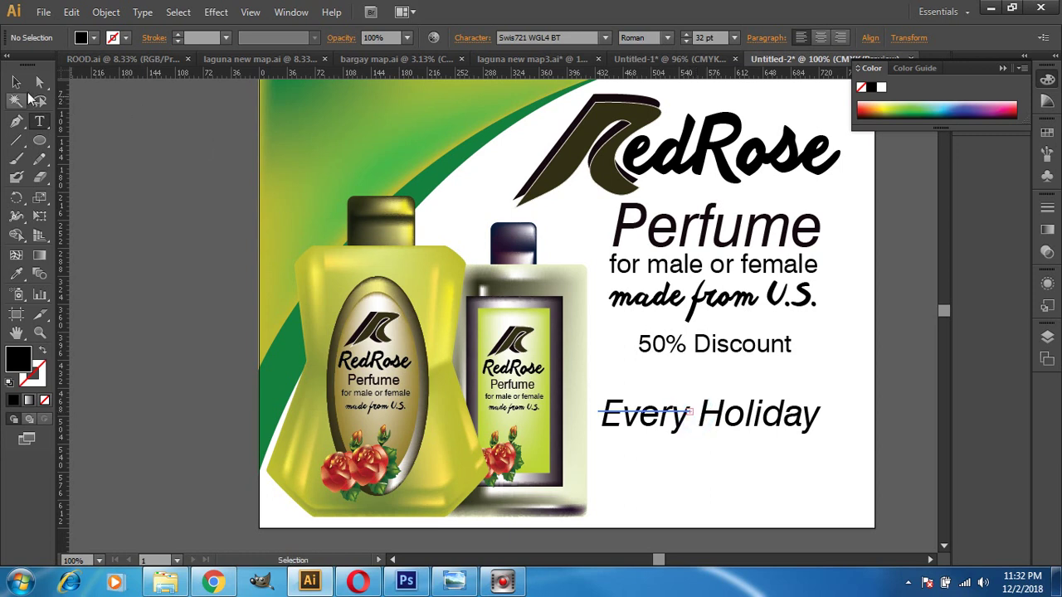
pyautogui.click(22, 88)
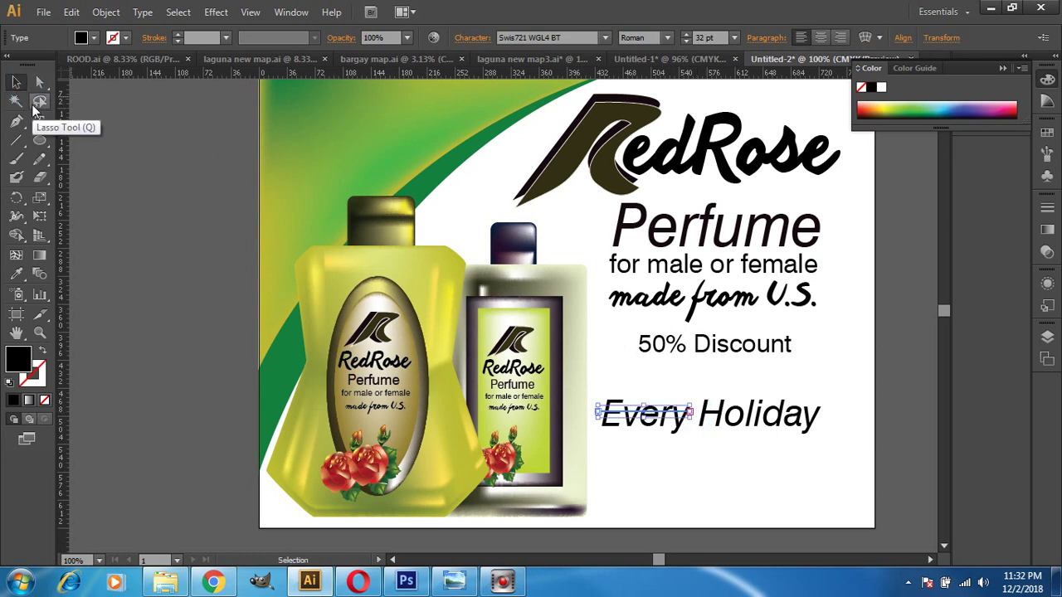
pyautogui.hotkey('ctrl', 'shift', 'a')
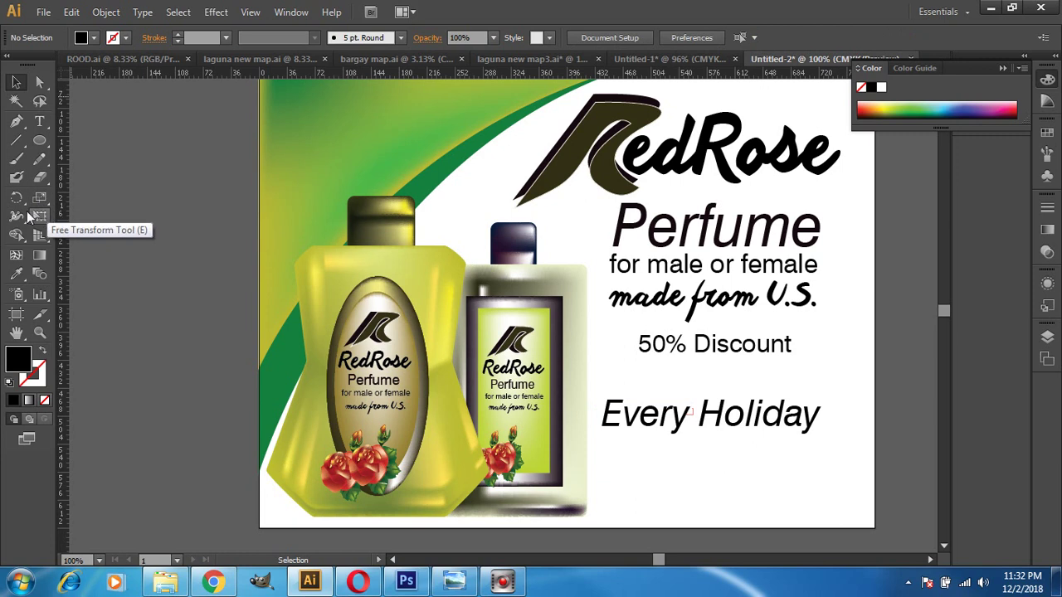
# Reduce the "Every Holiday" text to 31 pt and move it up directly below "50% Discount"
pyautogui.click(39, 121)
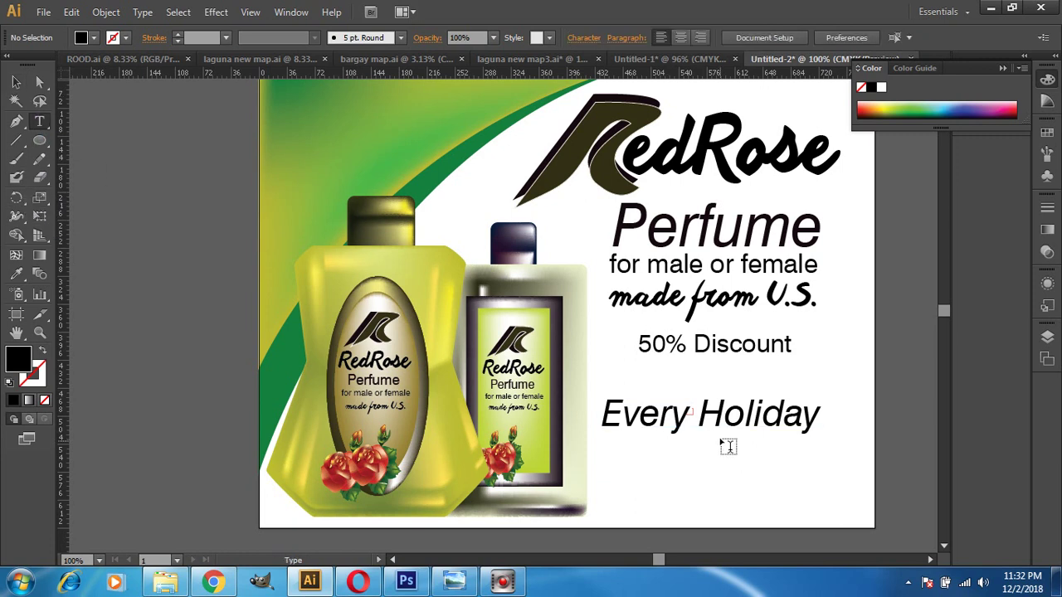
pyautogui.click(723, 415)
pyautogui.click(821, 408)
pyautogui.moveTo(821, 408); pyautogui.dragTo(588, 396)
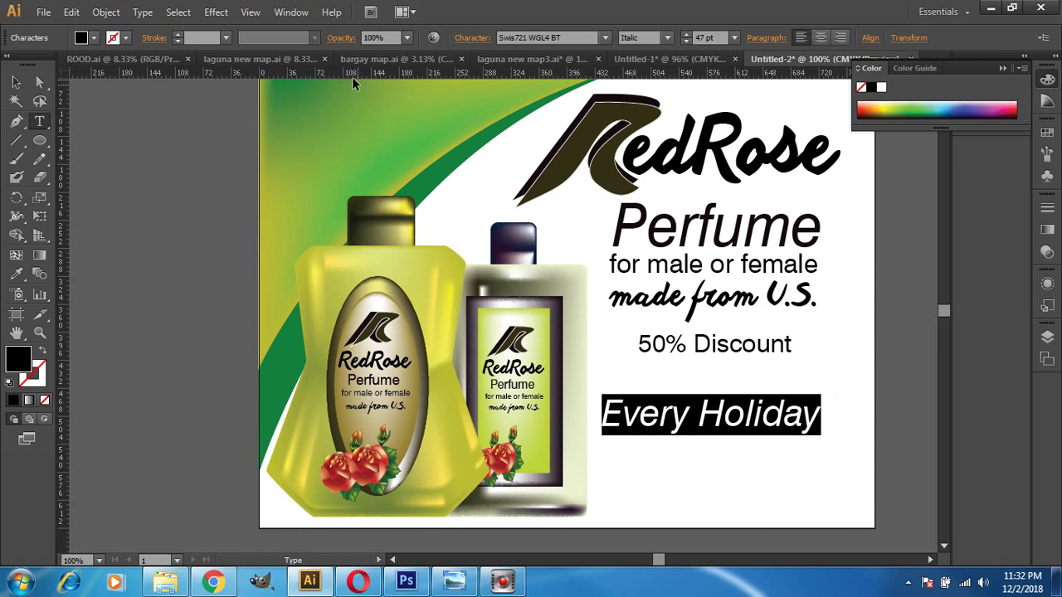
pyautogui.click(708, 38)
pyautogui.scroll(-14, 707, 38)
pyautogui.scroll(-2, 707, 38)
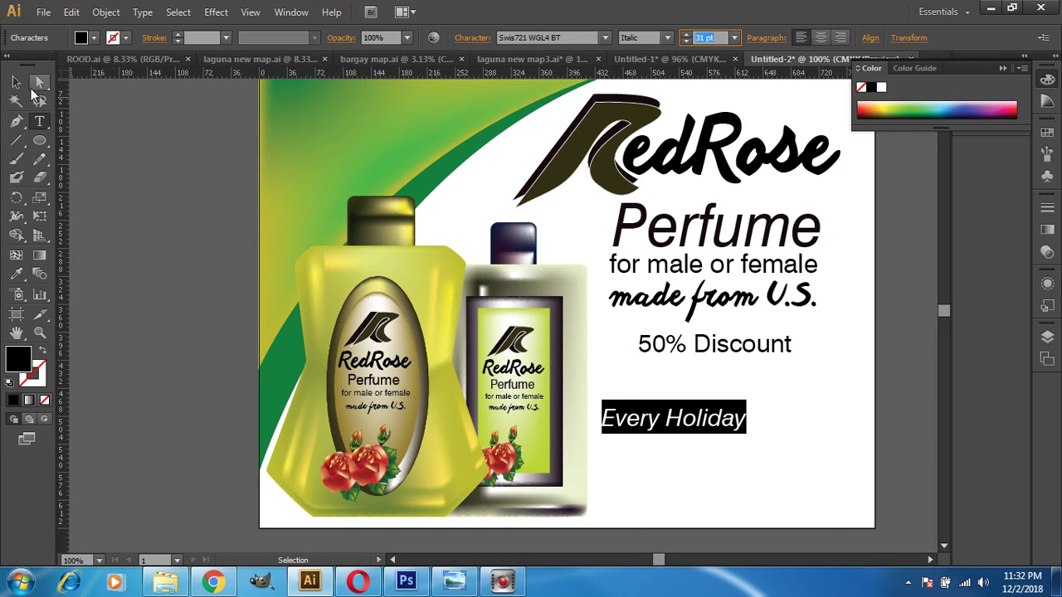
pyautogui.click(16, 81)
pyautogui.moveTo(640, 429); pyautogui.dragTo(681, 380)
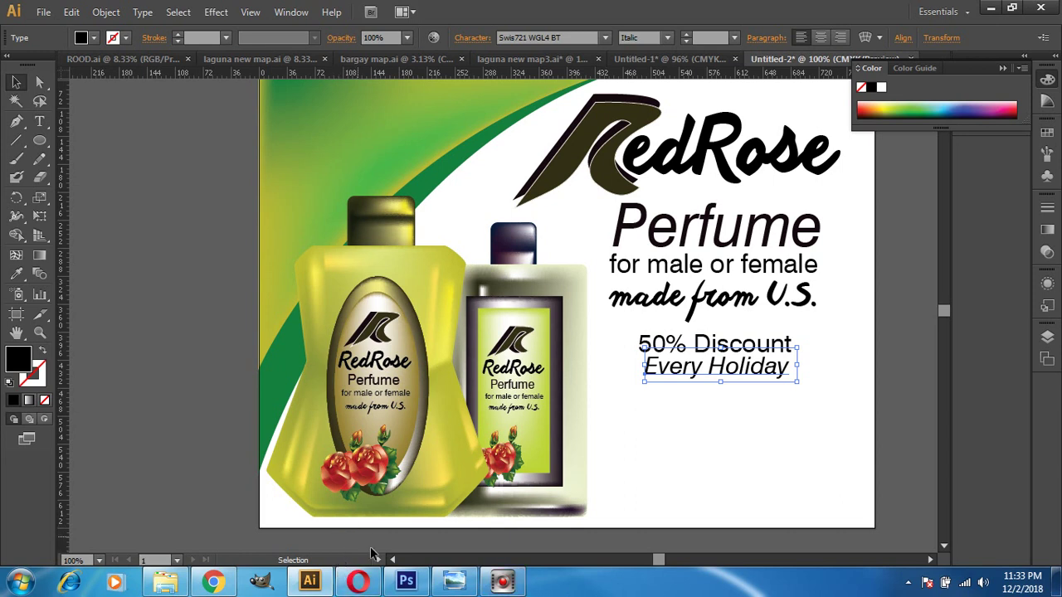
# Change the whole "Every Holiday" line from italic to the Roman style
pyautogui.click(39, 121)
pyautogui.click(710, 345)
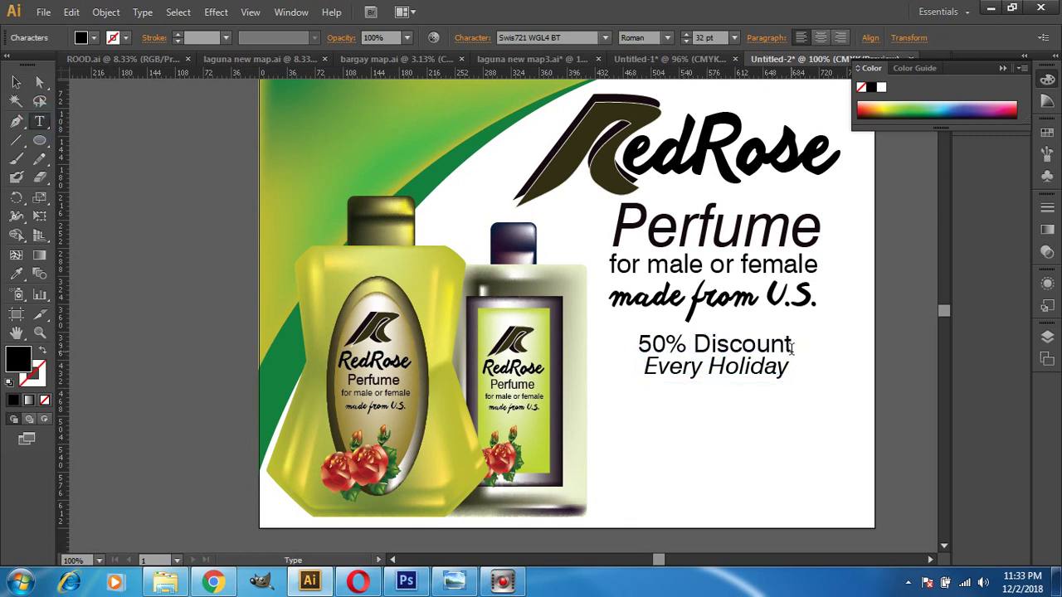
pyautogui.moveTo(794, 362); pyautogui.dragTo(605, 359)
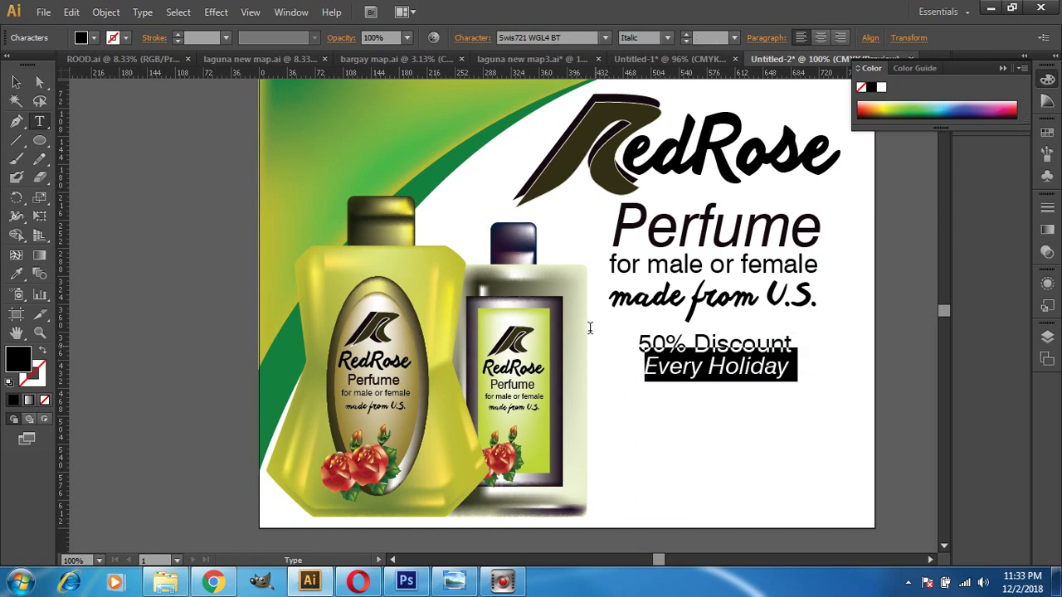
pyautogui.click(669, 38)
pyautogui.click(661, 58)
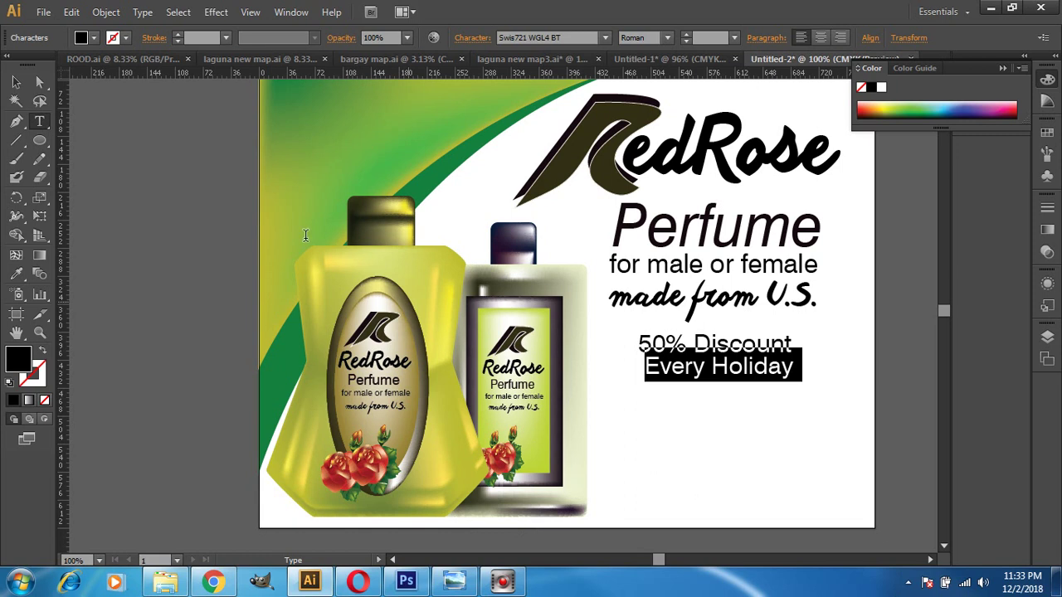
# Nudge the "Every Holiday" line slightly left and down to centre it below "50% Discount", and deselect it
pyautogui.click(20, 81)
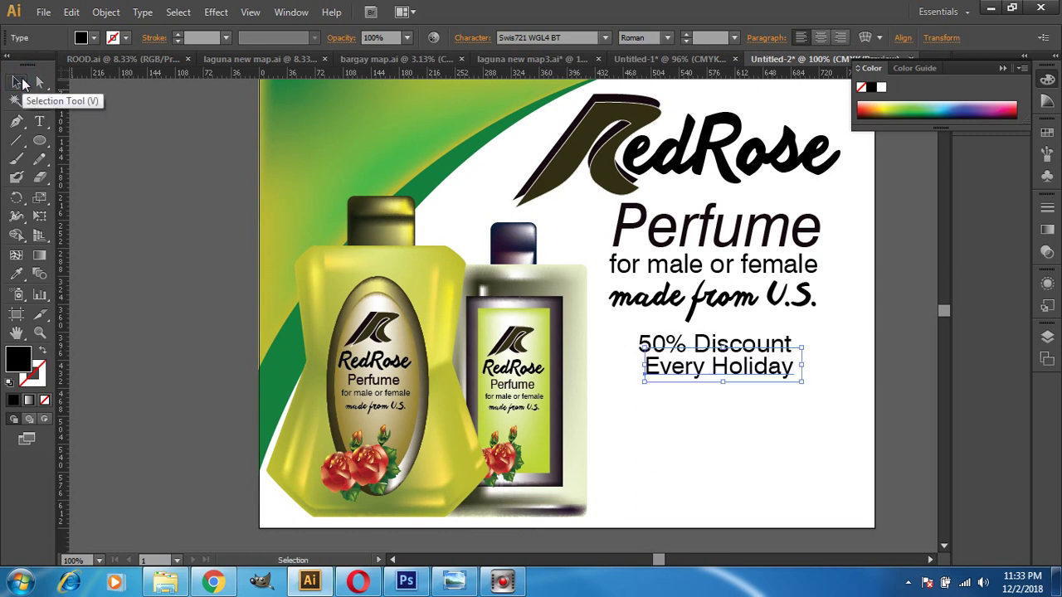
pyautogui.press('Left')
pyautogui.press('Left')
pyautogui.press('Left')
pyautogui.press('Left')
pyautogui.press('Left')
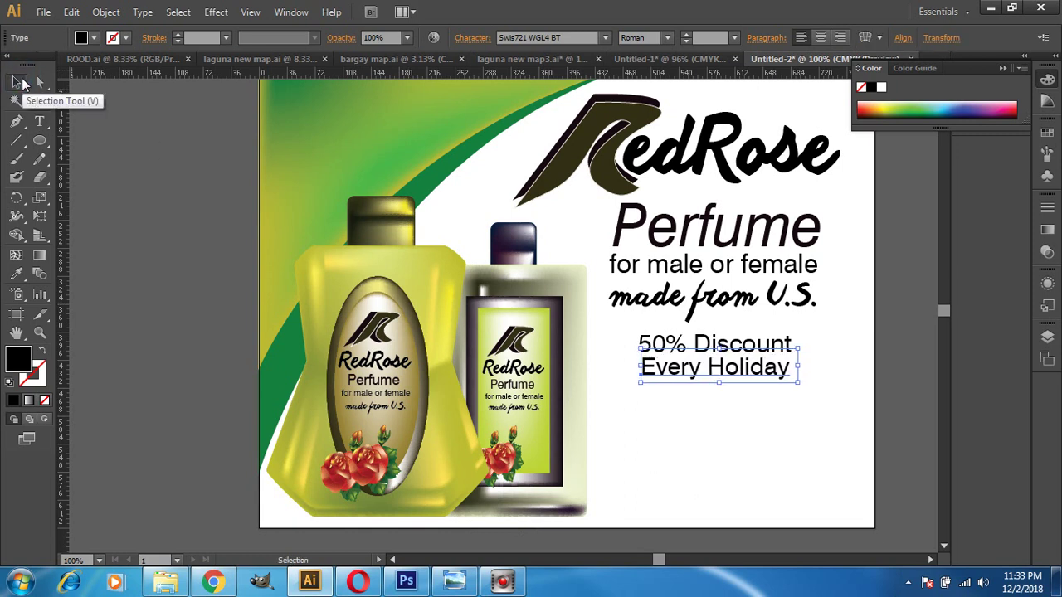
pyautogui.press('Down')
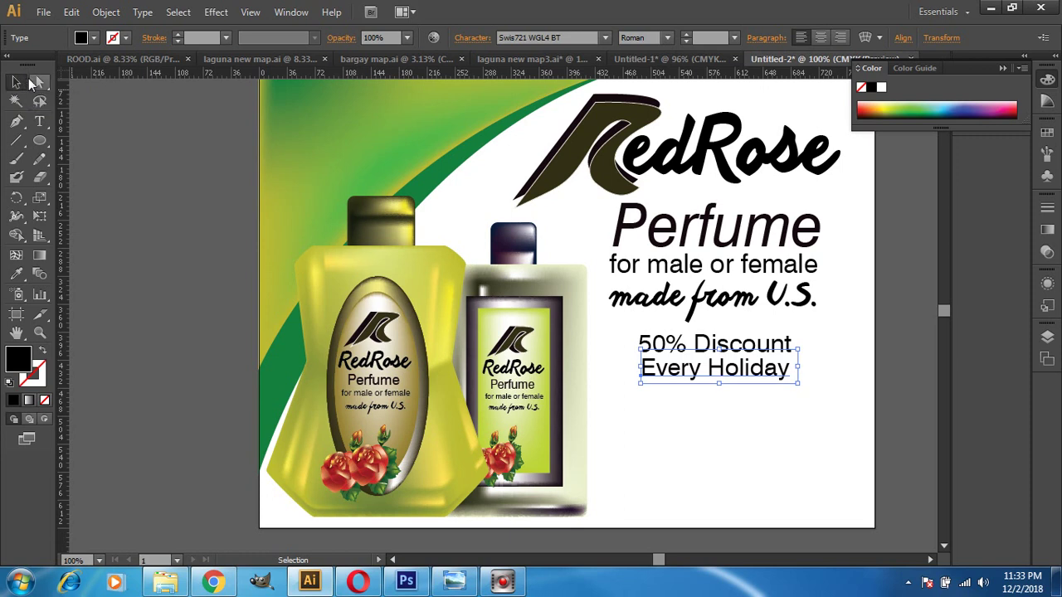
pyautogui.click(792, 429)
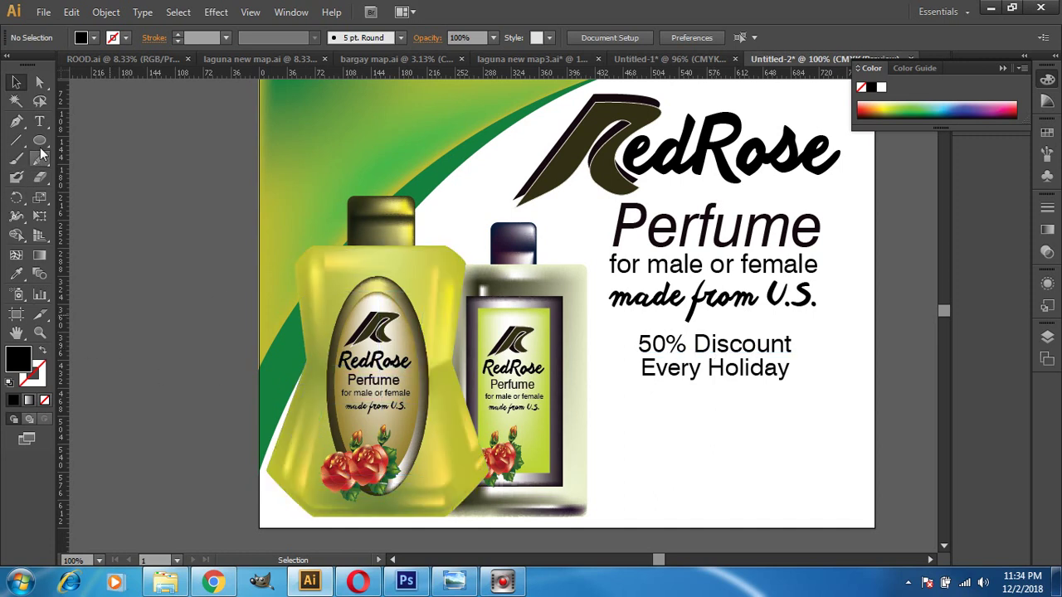
# Change the font of the "50% Discount" line to Aparajita and deselect it
pyautogui.click(39, 121)
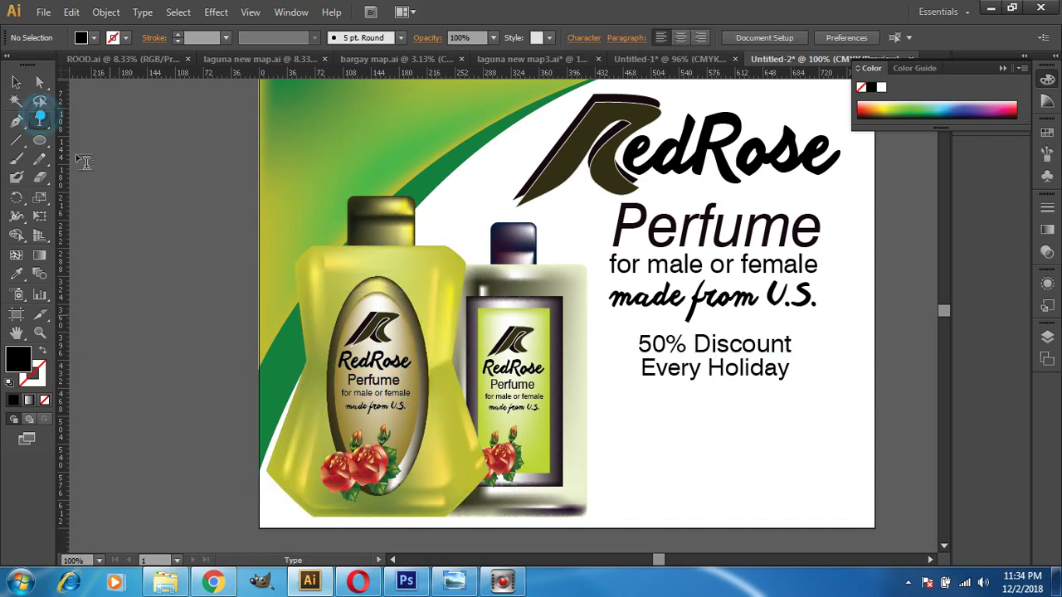
pyautogui.click(705, 345)
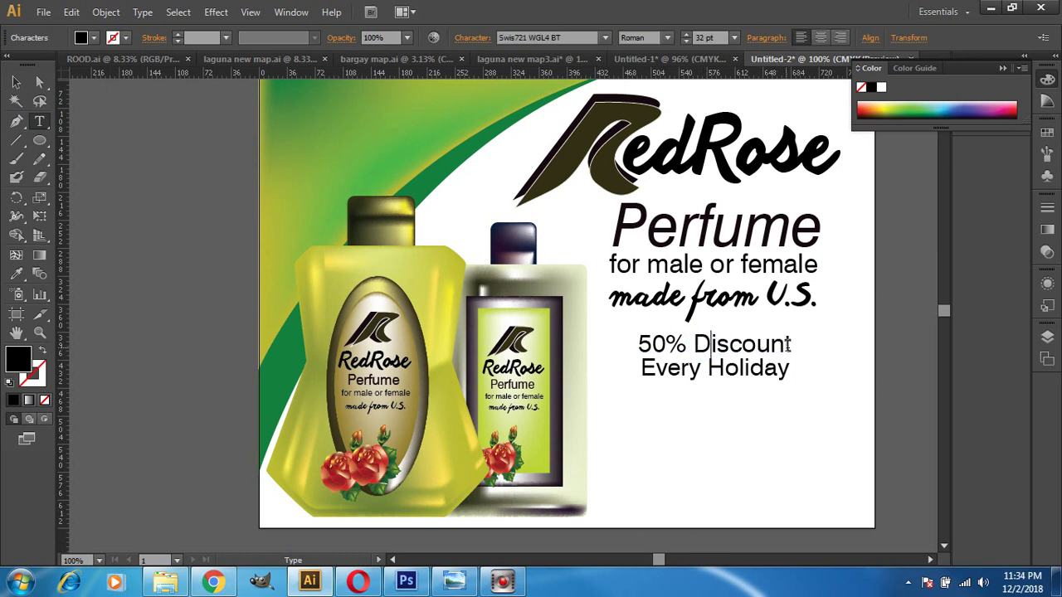
pyautogui.moveTo(794, 345); pyautogui.dragTo(564, 325)
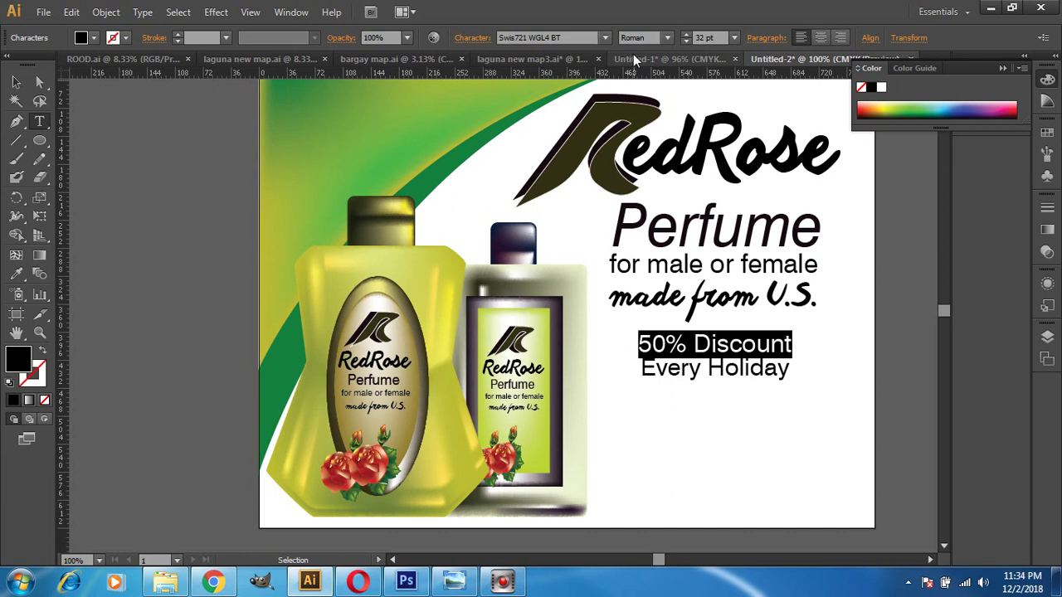
pyautogui.click(607, 43)
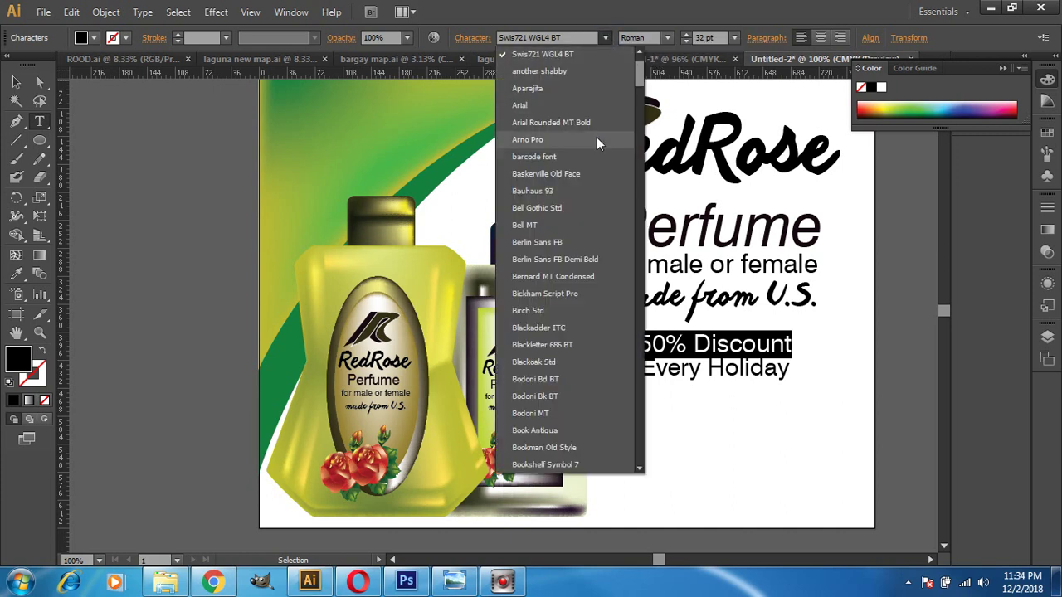
pyautogui.click(574, 91)
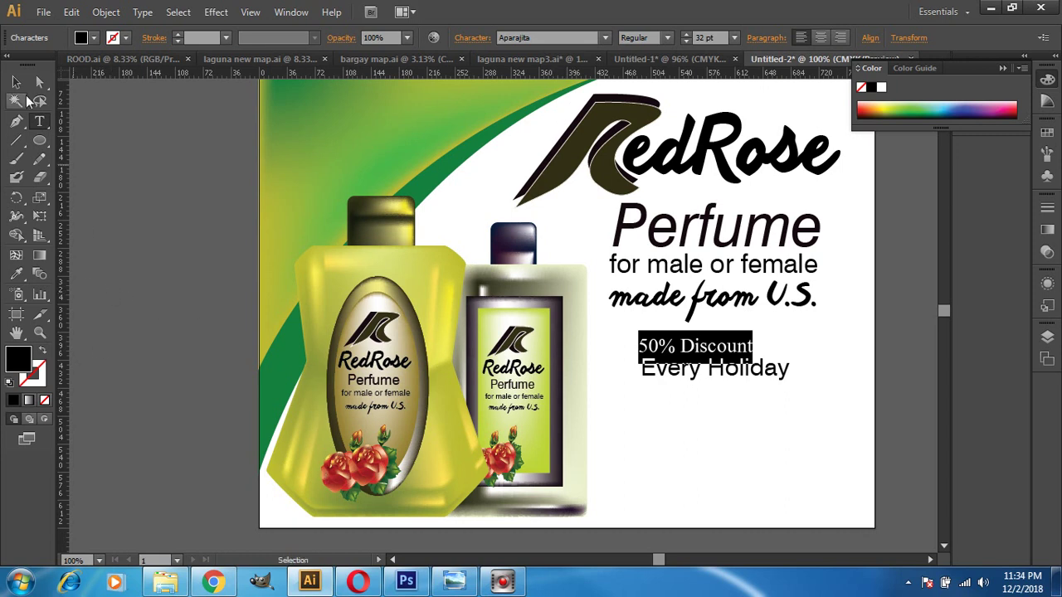
pyautogui.click(23, 88)
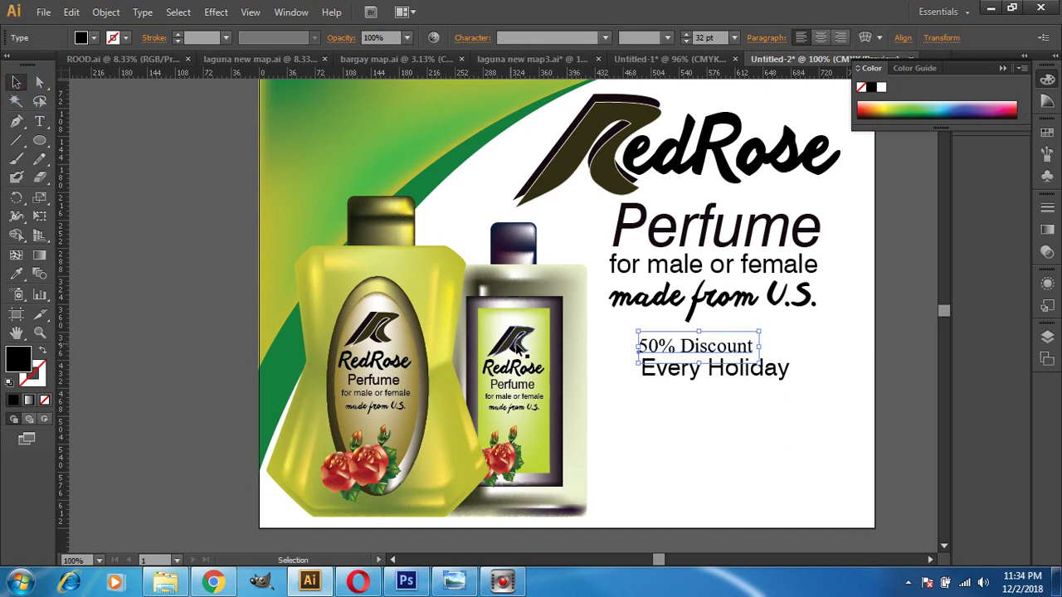
pyautogui.click(628, 389)
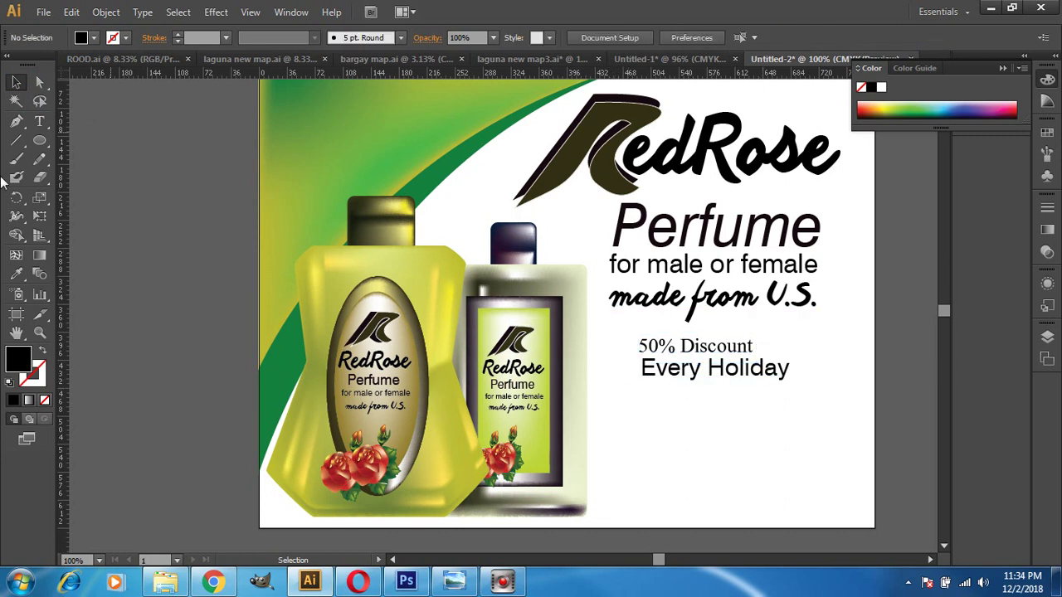
pyautogui.click(40, 122)
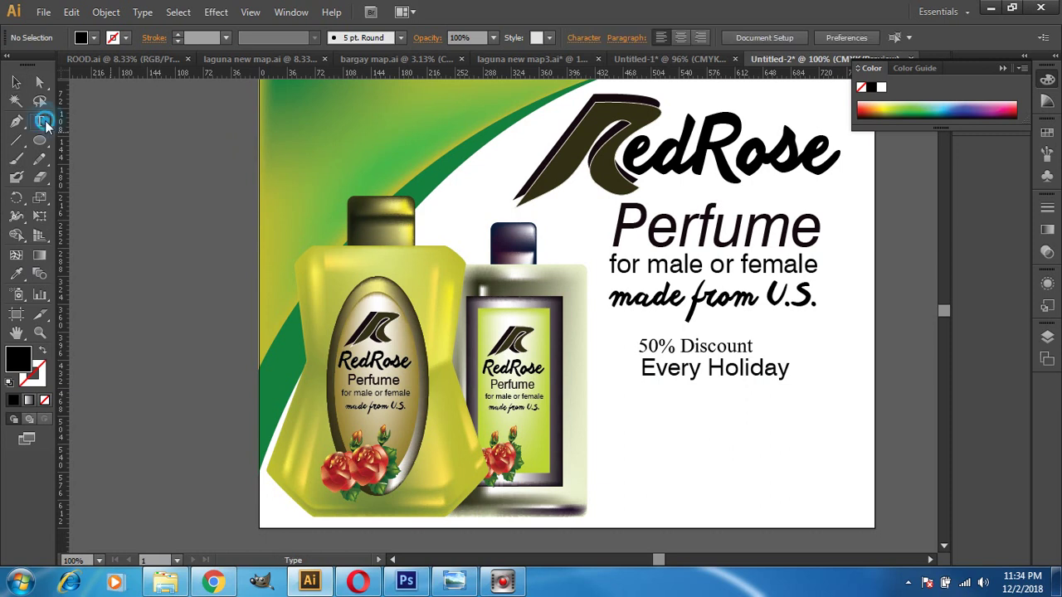
# Try alternative fonts on the whole "Every Holiday" line and set it to Agency FB
pyautogui.click(777, 370)
pyautogui.moveTo(792, 370); pyautogui.dragTo(571, 334)
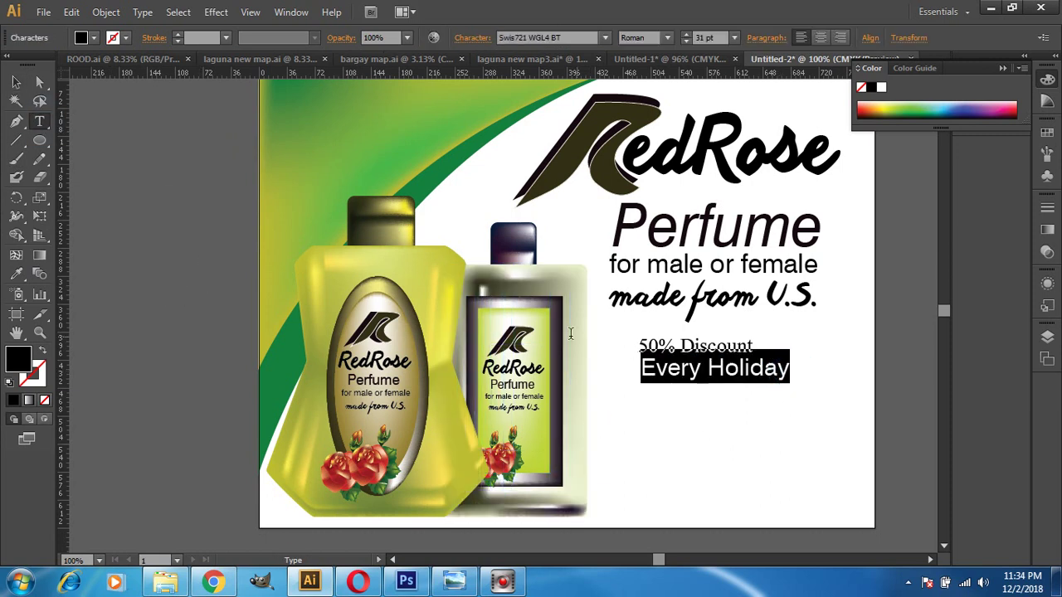
pyautogui.click(604, 39)
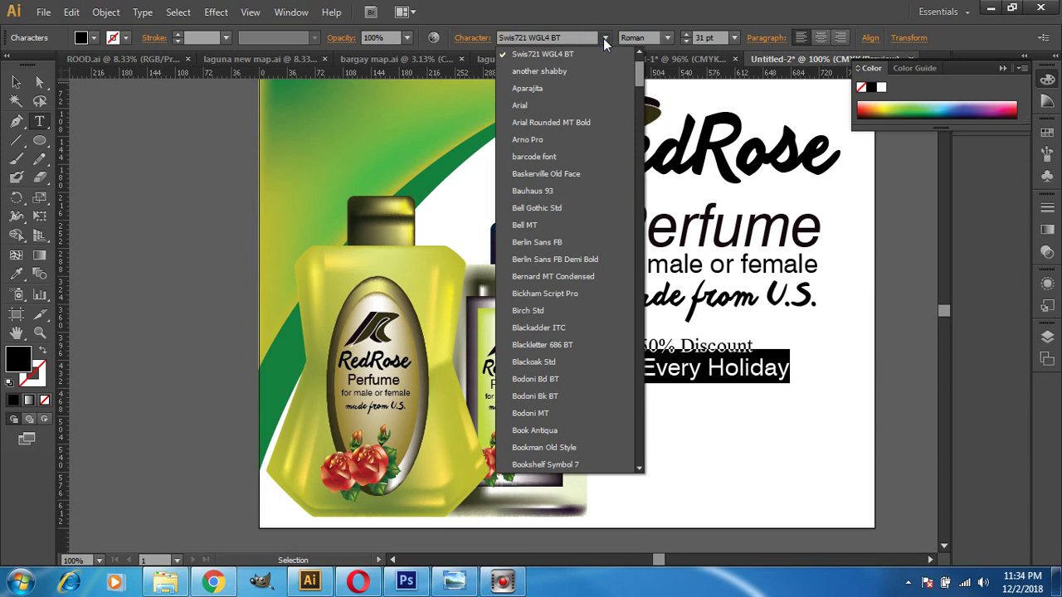
pyautogui.click(569, 122)
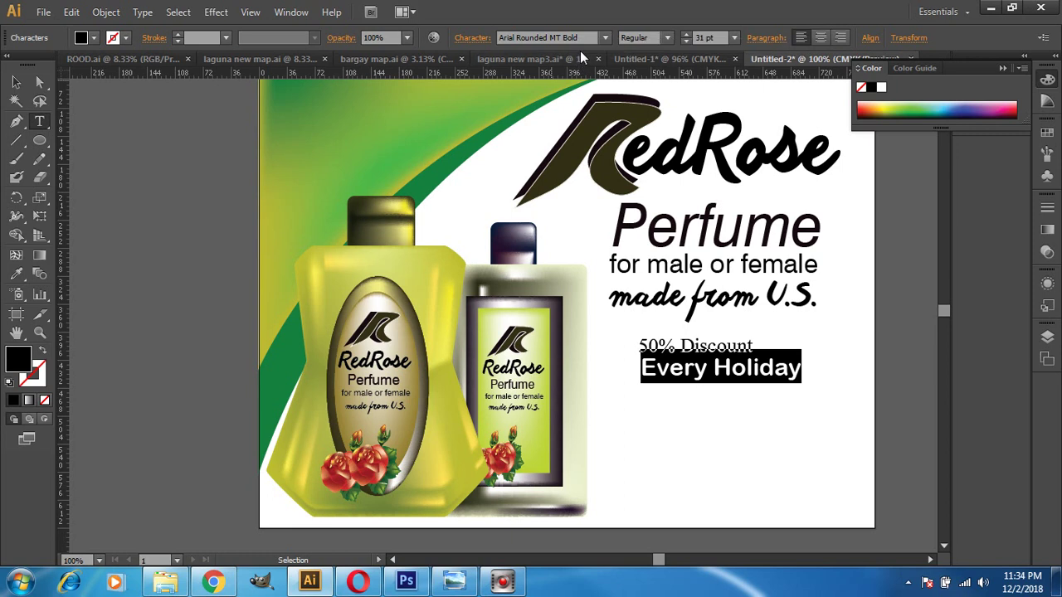
pyautogui.click(582, 38)
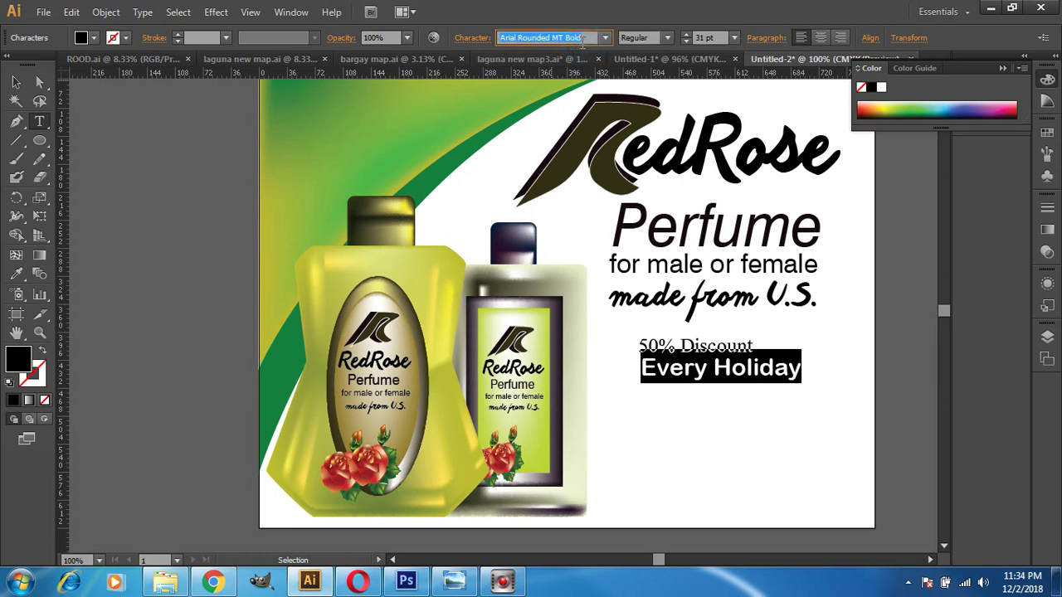
pyautogui.press('Down')
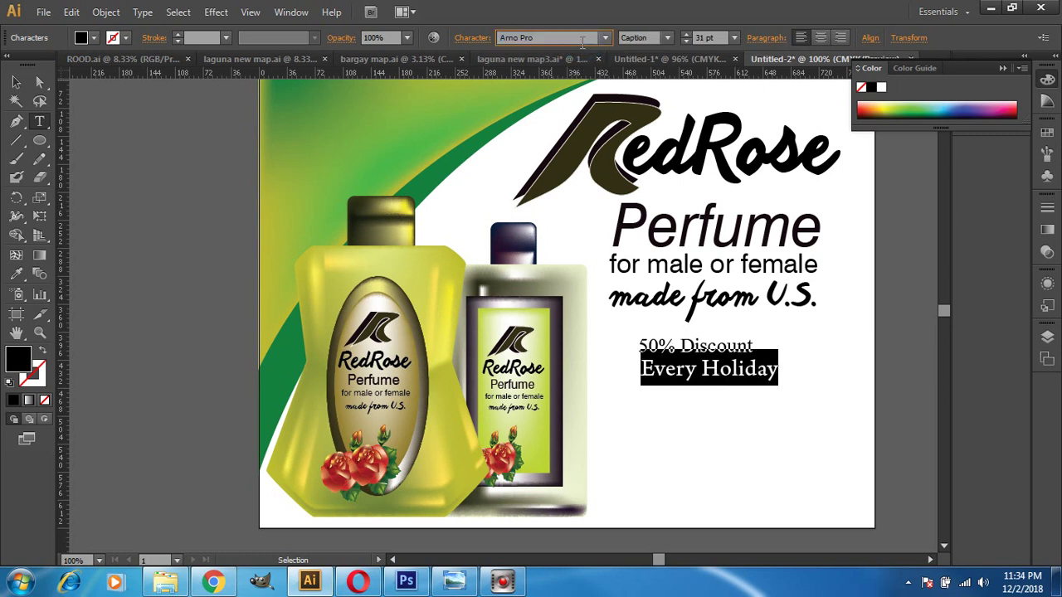
pyautogui.press('Down')
pyautogui.press('Down')
pyautogui.press('Down')
pyautogui.press('Down')
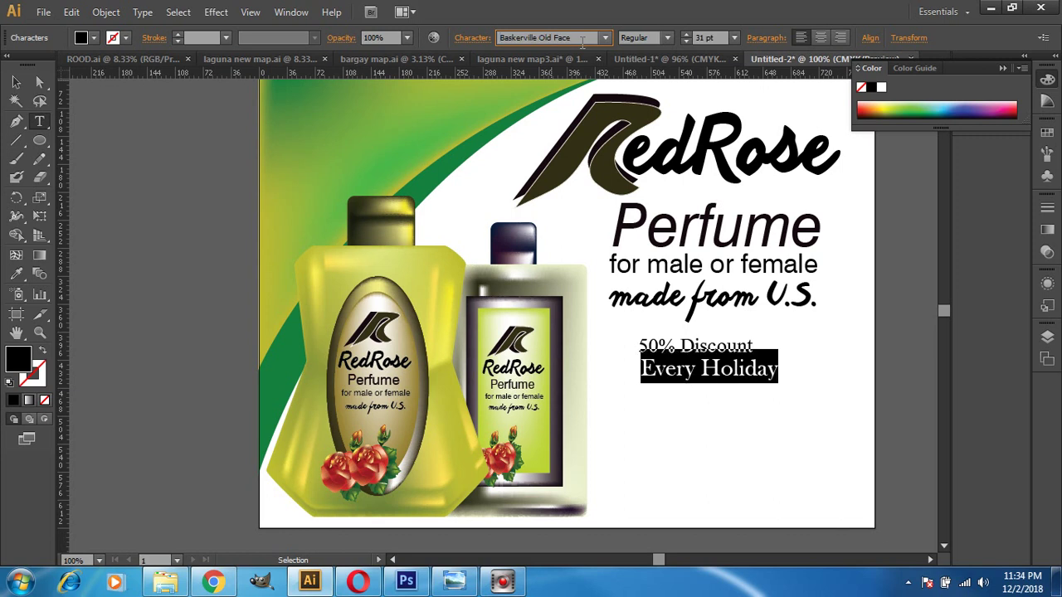
pyautogui.press('Down')
pyautogui.press('Down')
pyautogui.press('Down')
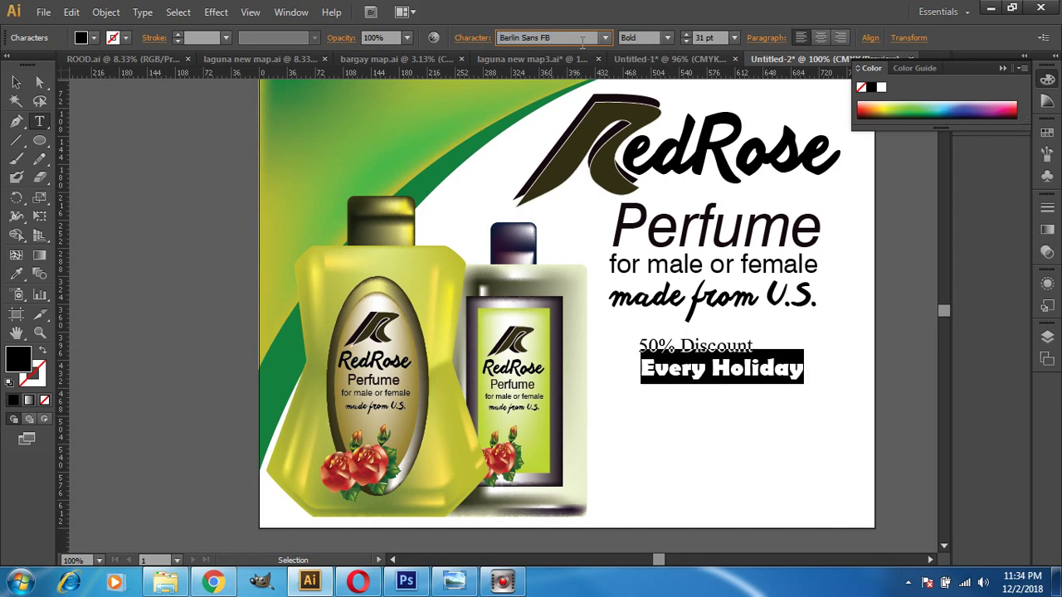
pyautogui.press('Down')
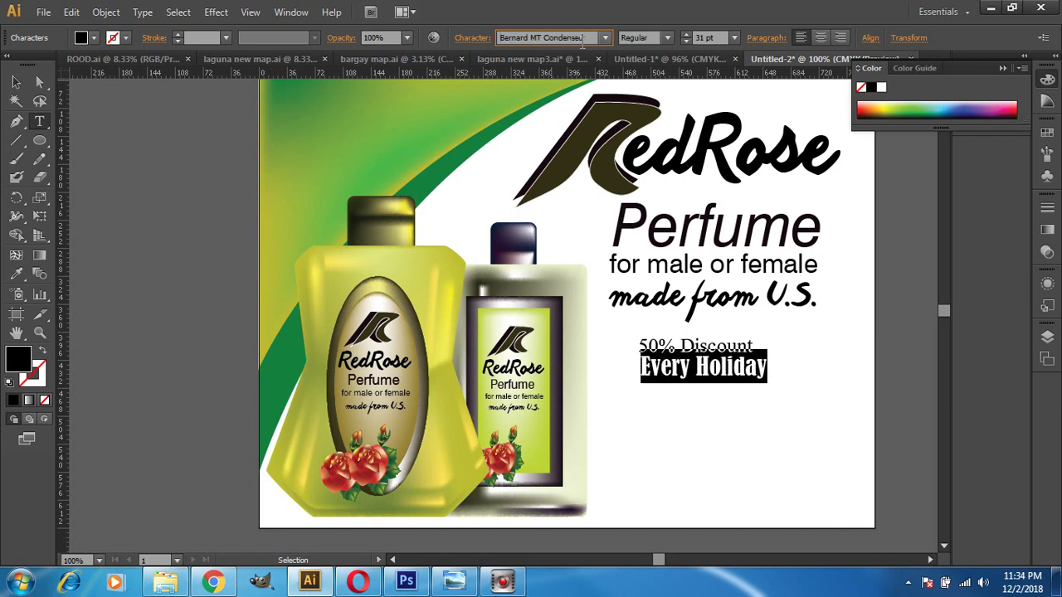
pyautogui.press('Down')
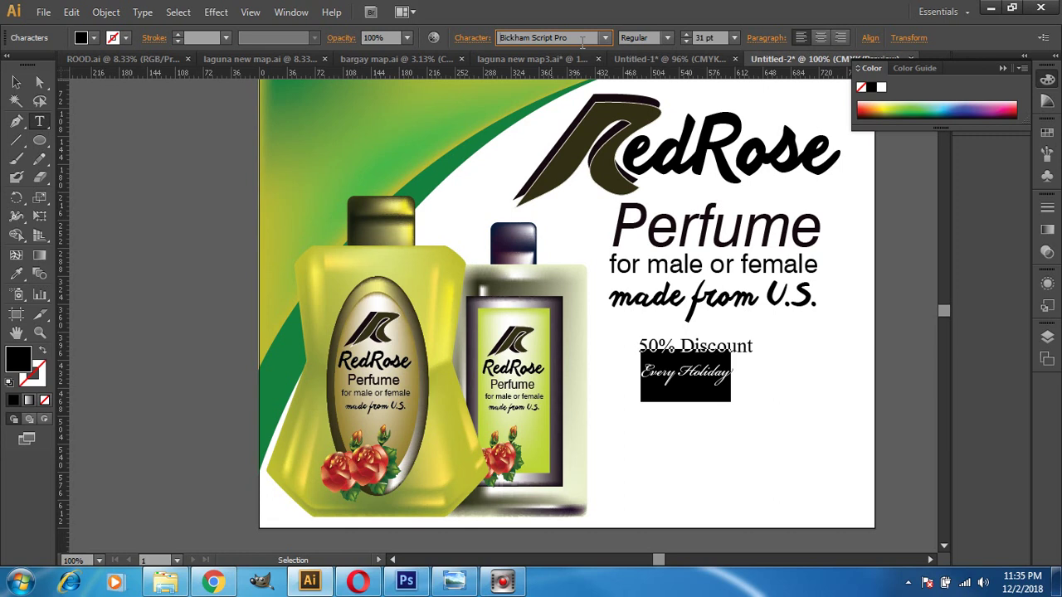
pyautogui.press('Down')
pyautogui.press('Down')
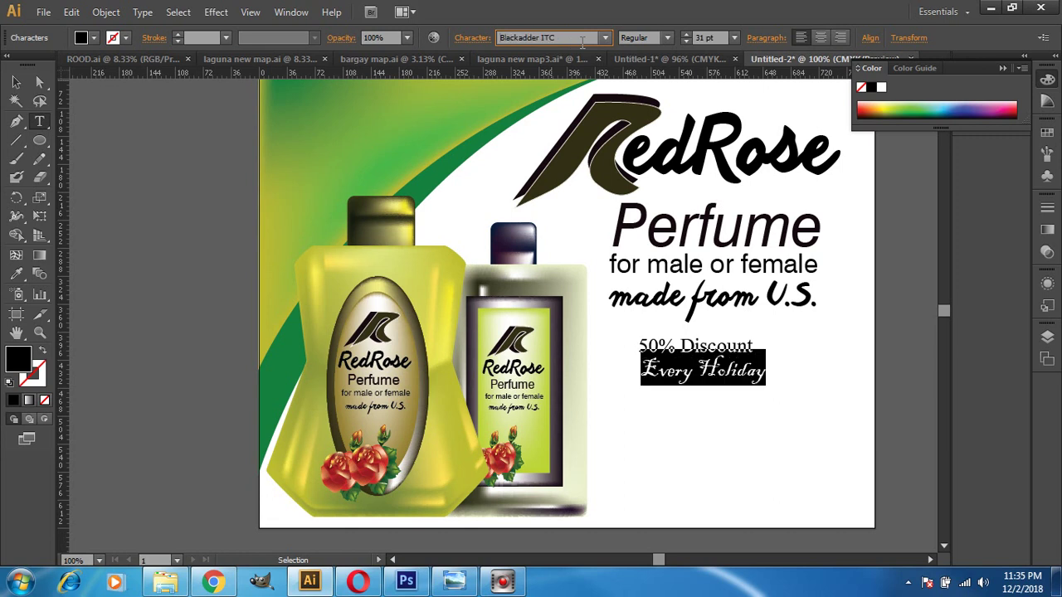
pyautogui.press('Down')
pyautogui.press('Down')
pyautogui.press('Down')
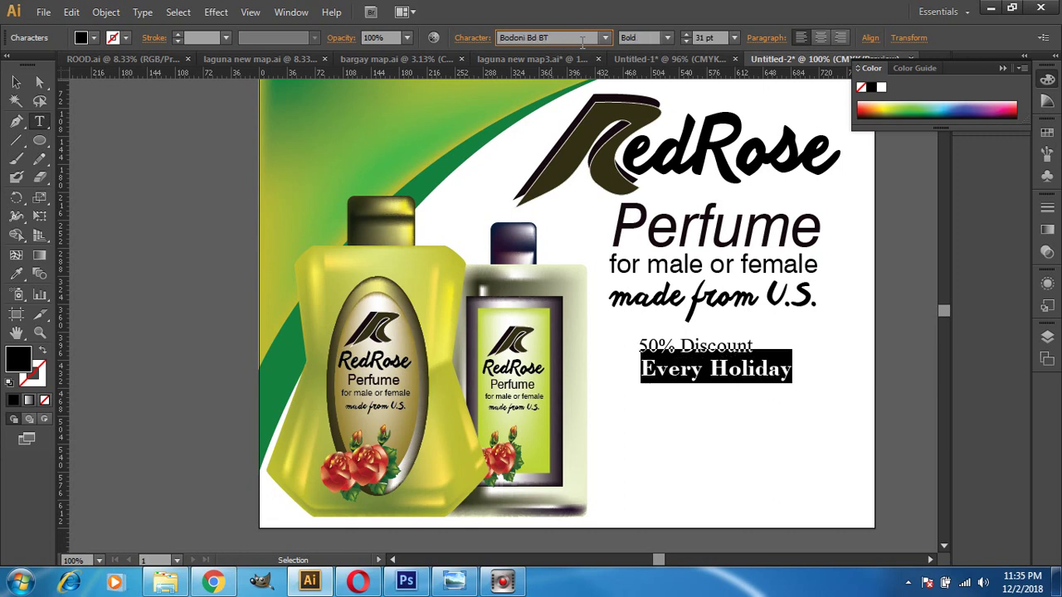
pyautogui.press('Down')
pyautogui.press('Down')
pyautogui.press('Down')
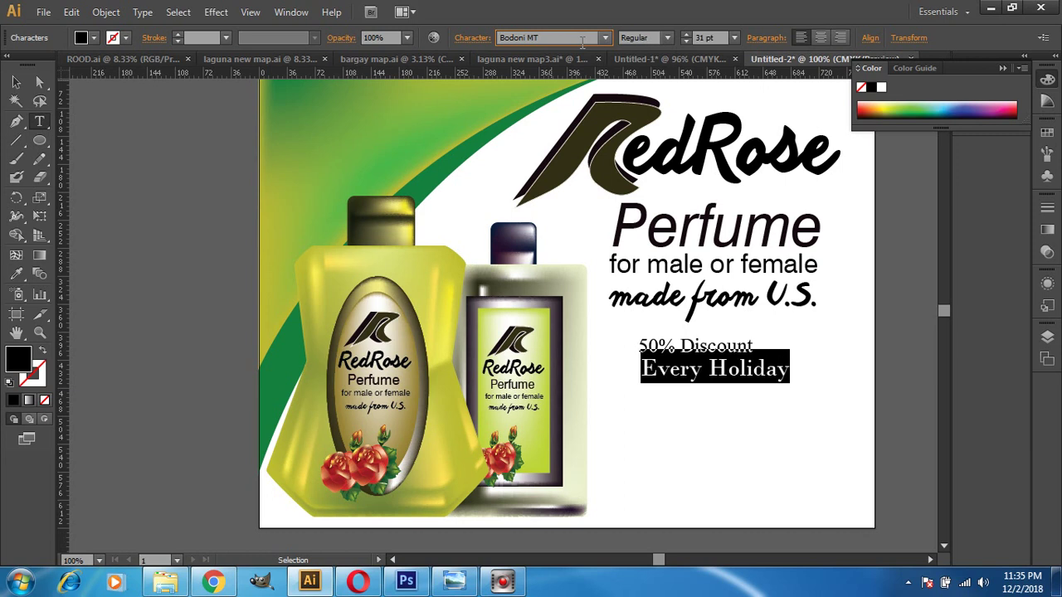
pyautogui.press('Down')
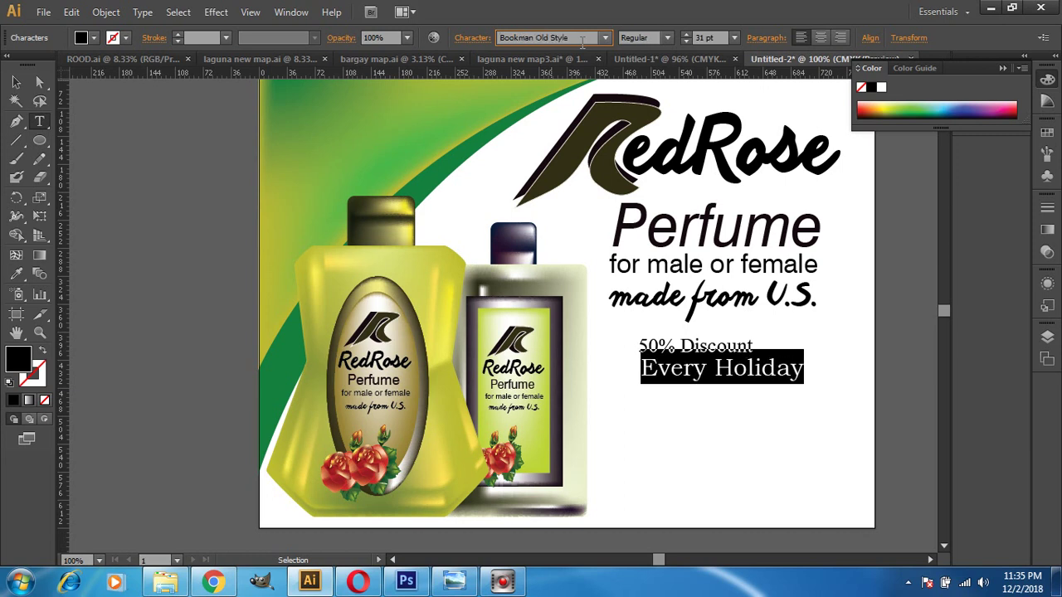
pyautogui.press('Down')
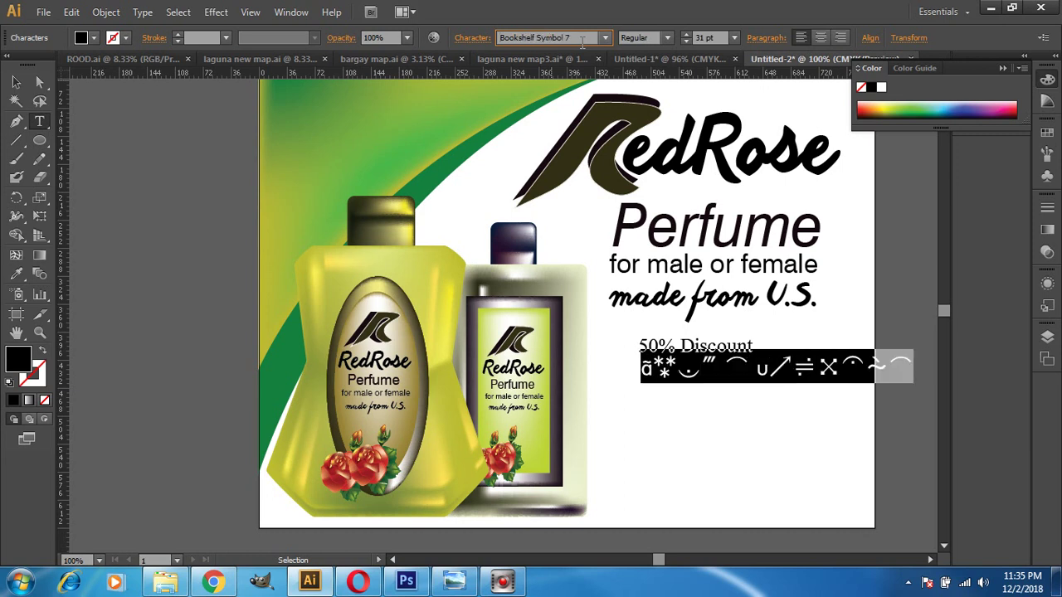
pyautogui.press('Up')
pyautogui.press('Up')
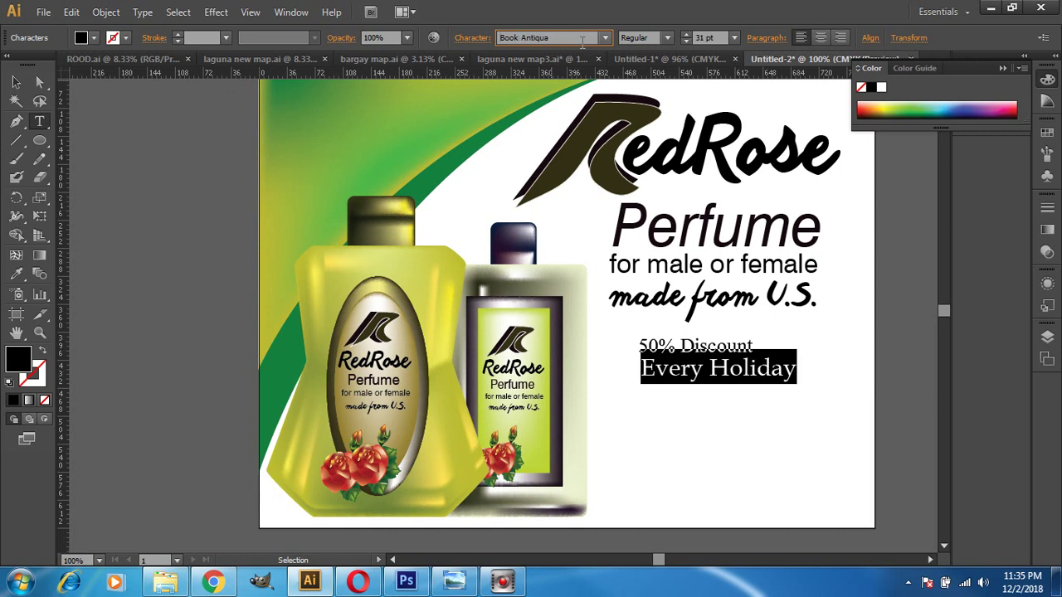
pyautogui.press('Up')
pyautogui.press('Up')
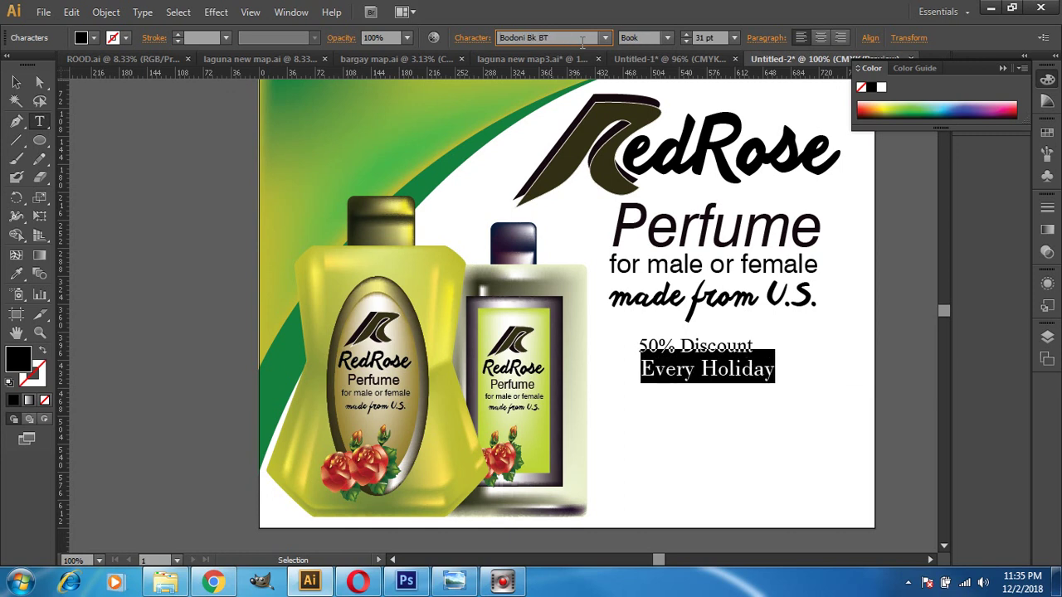
pyautogui.press('Up')
pyautogui.press('Up')
pyautogui.press('Up')
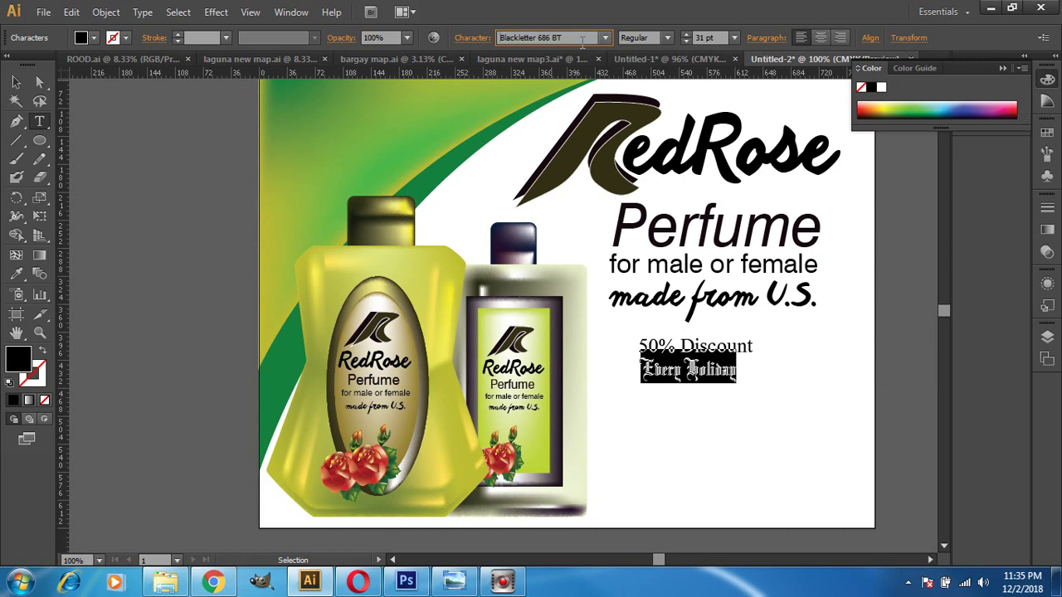
pyautogui.press('Up')
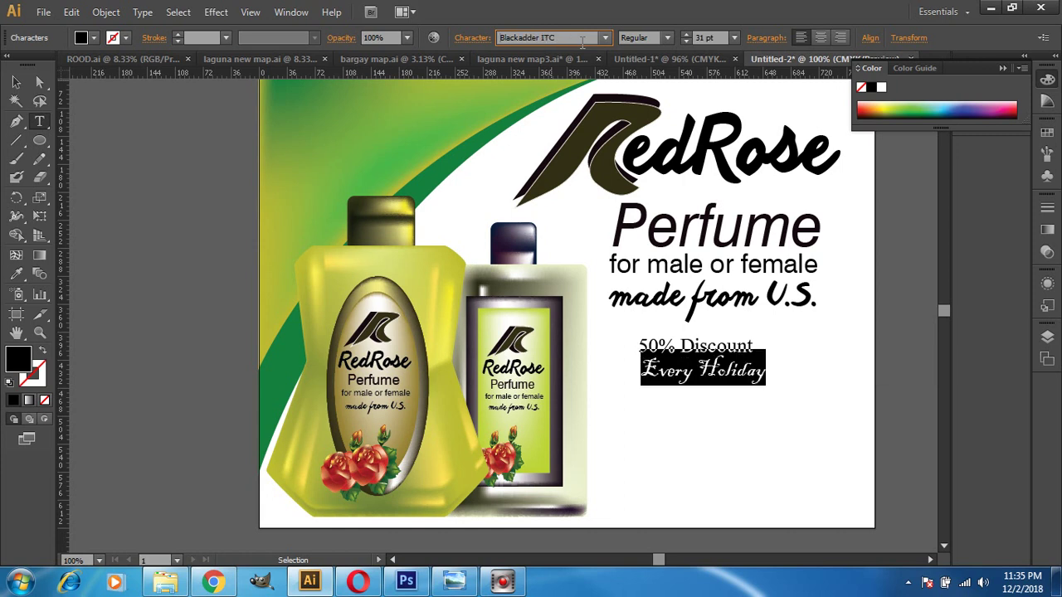
pyautogui.press('Up')
pyautogui.press('Up')
pyautogui.press('Up')
pyautogui.press('Up')
pyautogui.press('Up')
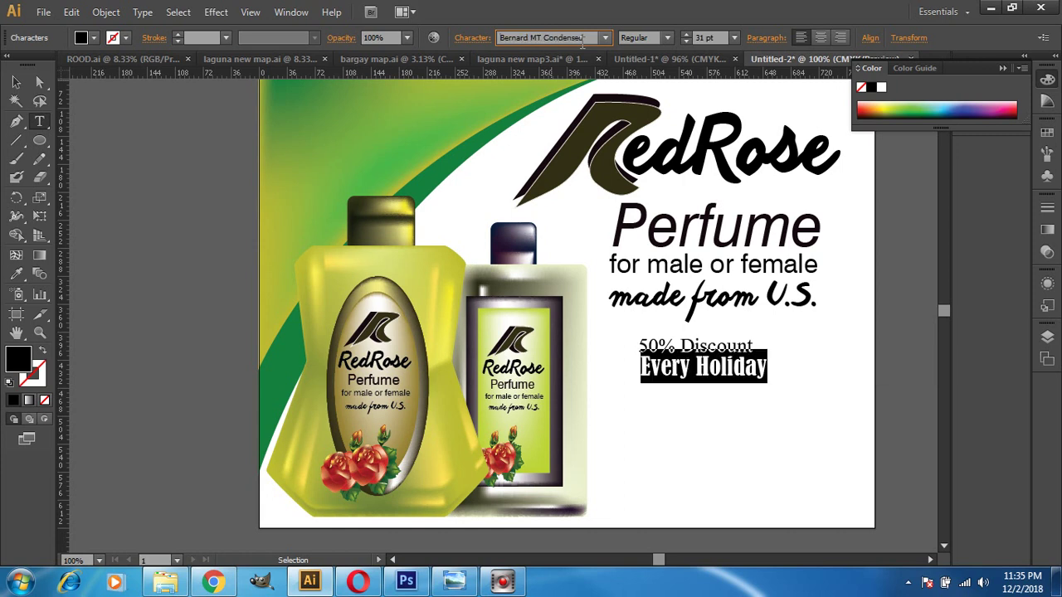
pyautogui.press('Up')
pyautogui.press('Up')
pyautogui.press('Up')
pyautogui.press('Up')
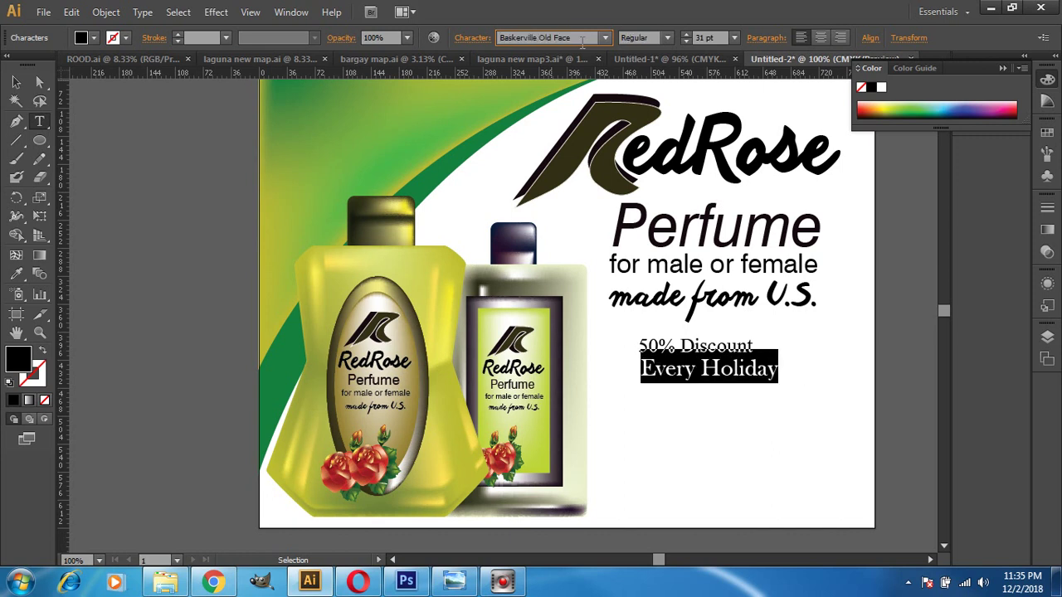
pyautogui.press('Up')
pyautogui.press('Up')
pyautogui.press('Up')
pyautogui.press('Up')
pyautogui.press('Up')
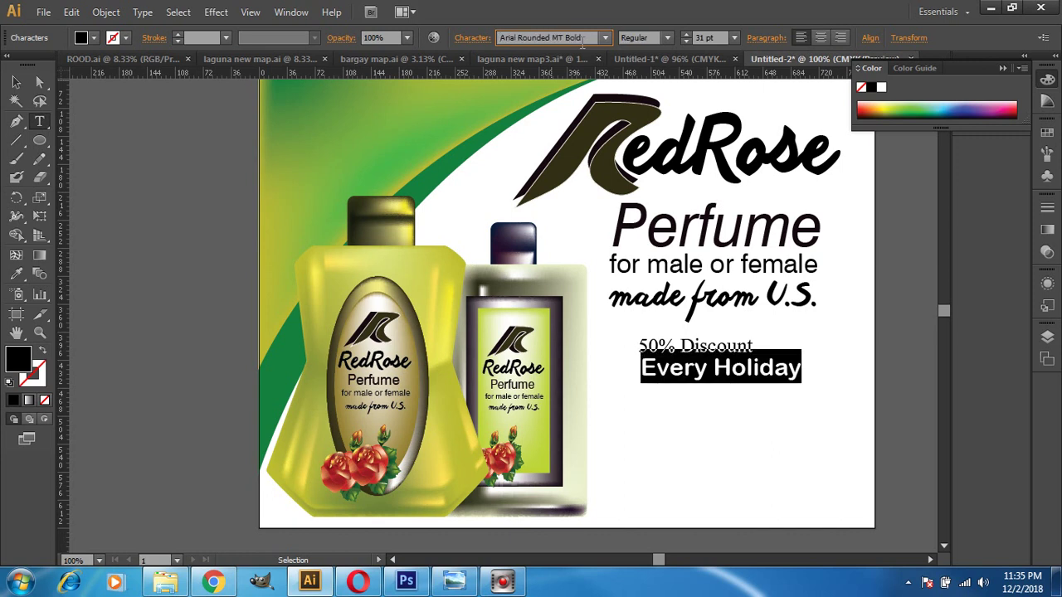
pyautogui.press('Up')
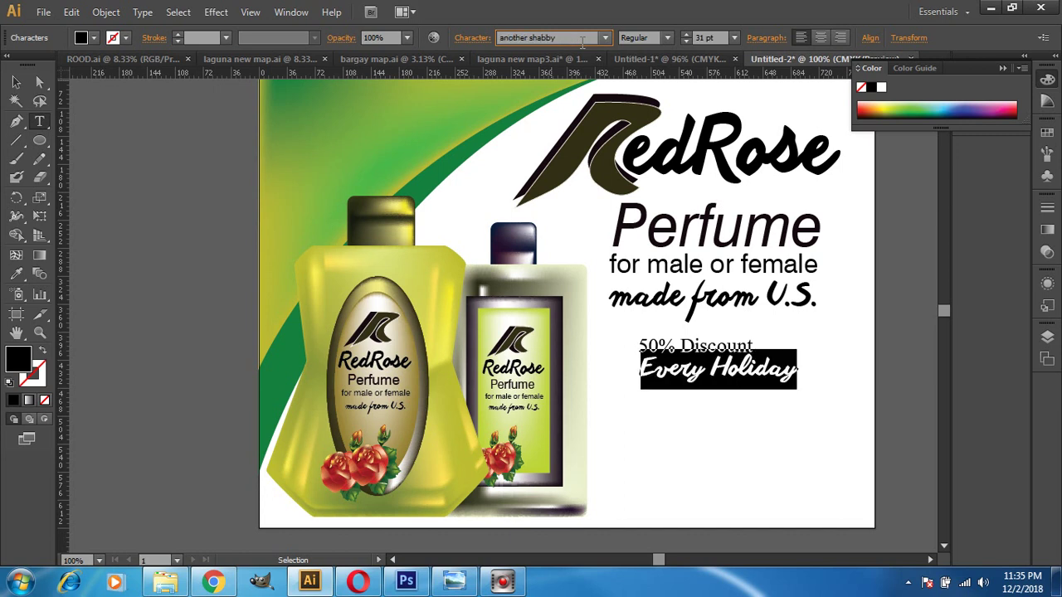
pyautogui.press('Up')
pyautogui.press('Up')
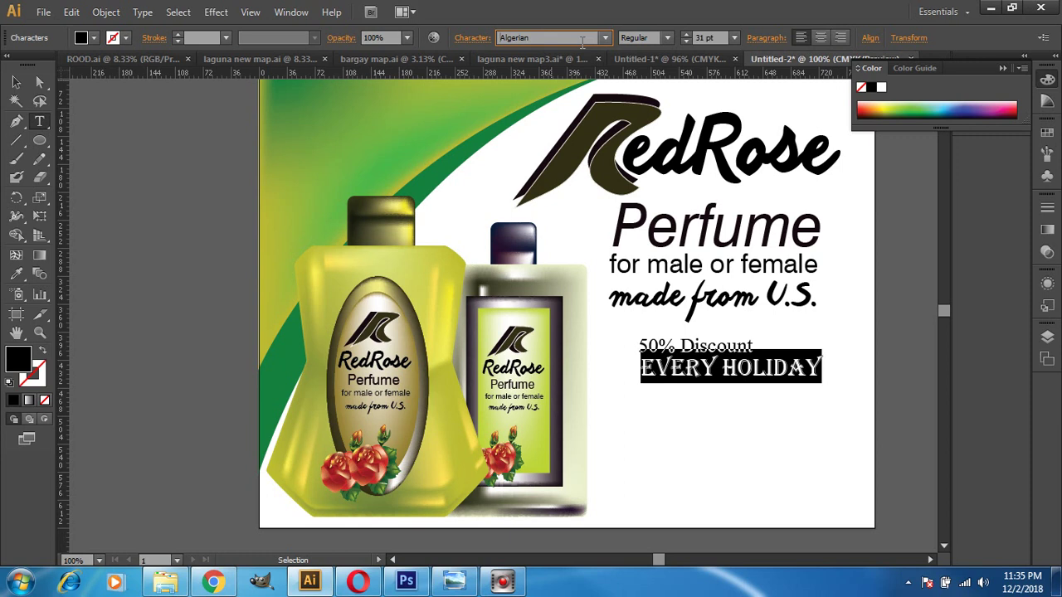
pyautogui.press('Up')
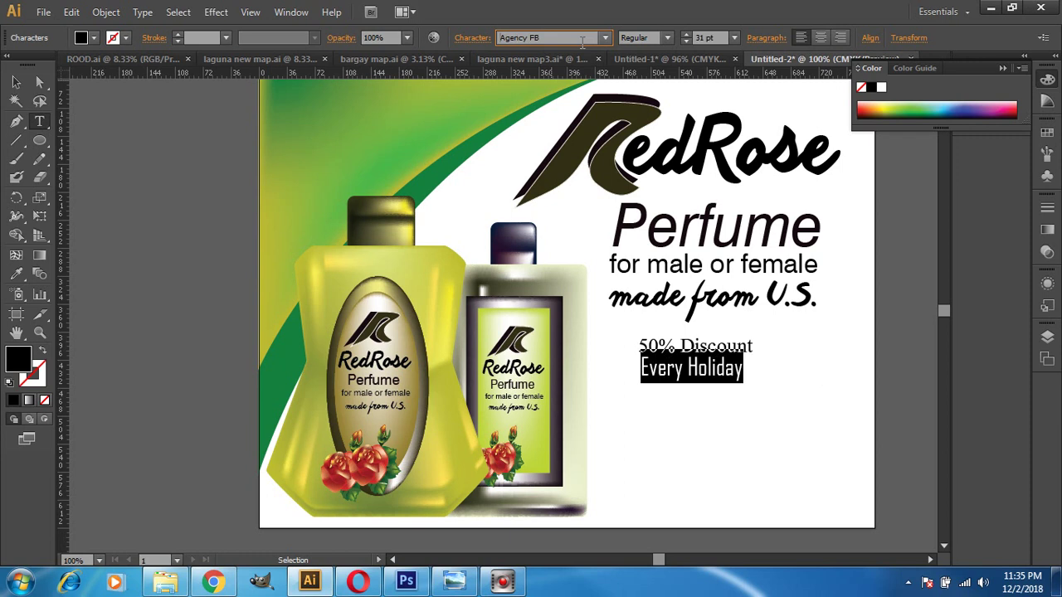
pyautogui.press('Up')
pyautogui.press('Down')
# Increase the font size of the "Every Holiday" line to 38 pt
pyautogui.click(712, 39)
pyautogui.press('Up')
pyautogui.press('Up')
pyautogui.press('Up')
pyautogui.press('Up')
pyautogui.press('Up')
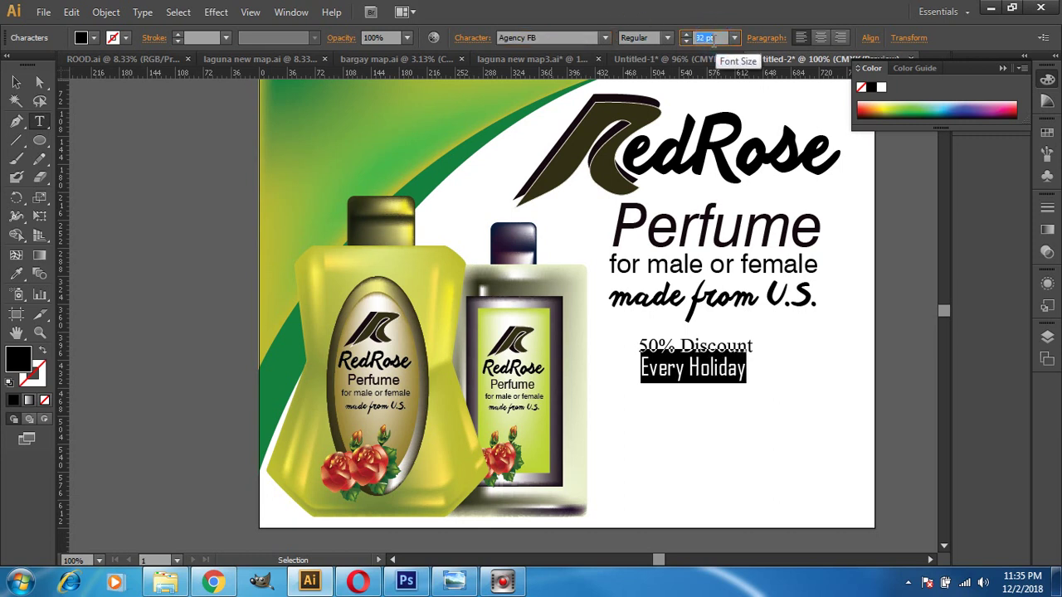
pyautogui.press('Up')
pyautogui.press('Up')
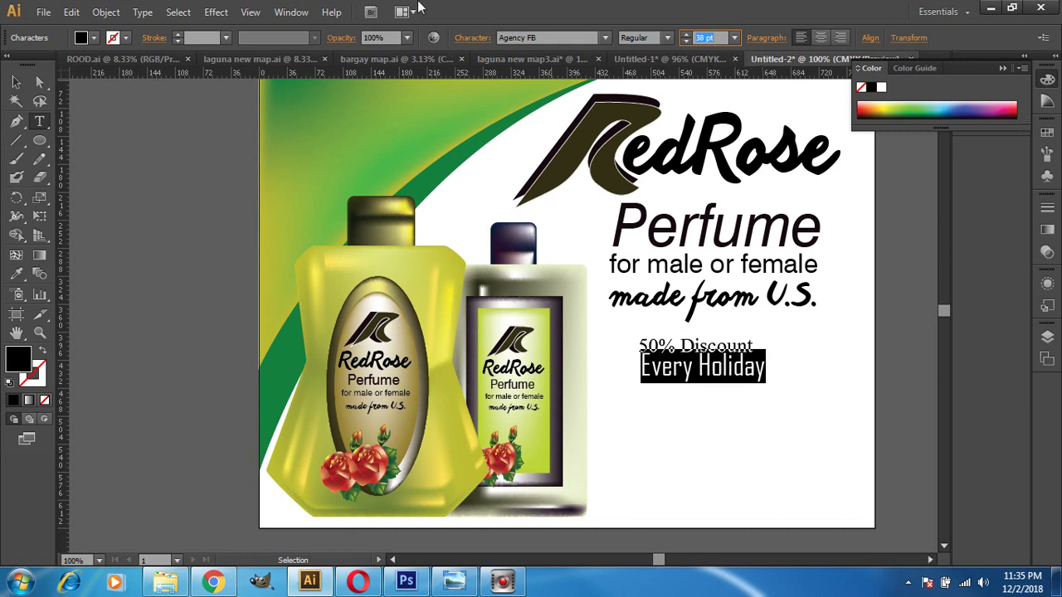
# Nudge the "Every Holiday" text object down so it clears the "50% Discount" line
pyautogui.click(16, 82)
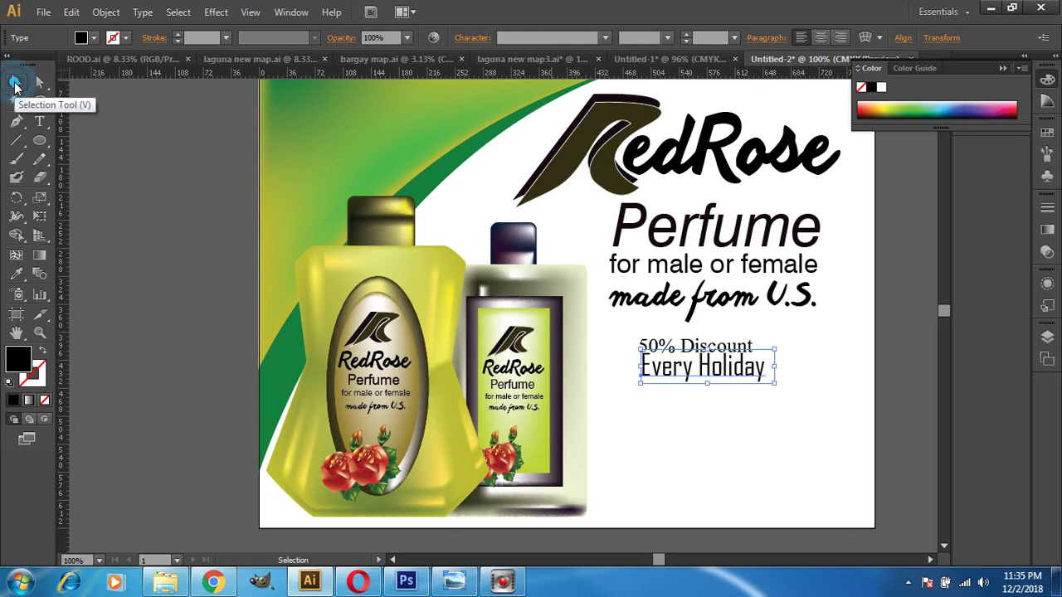
pyautogui.press('Down')
pyautogui.press('Down')
pyautogui.press('Down')
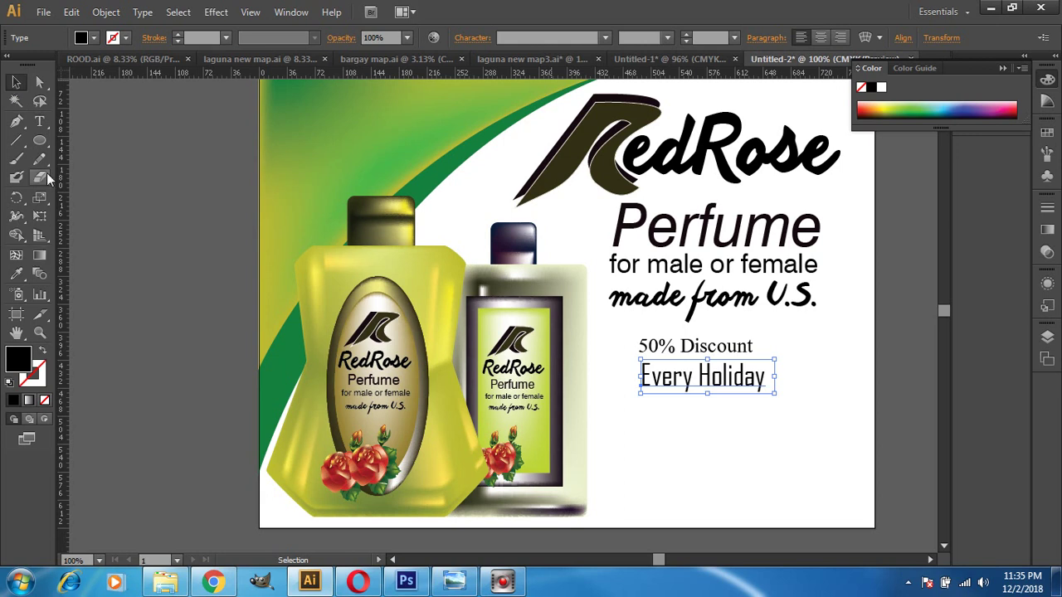
# Try alternative fonts on the whole "50% Discount" line, set it to Calibri and deselect it
pyautogui.click(43, 124)
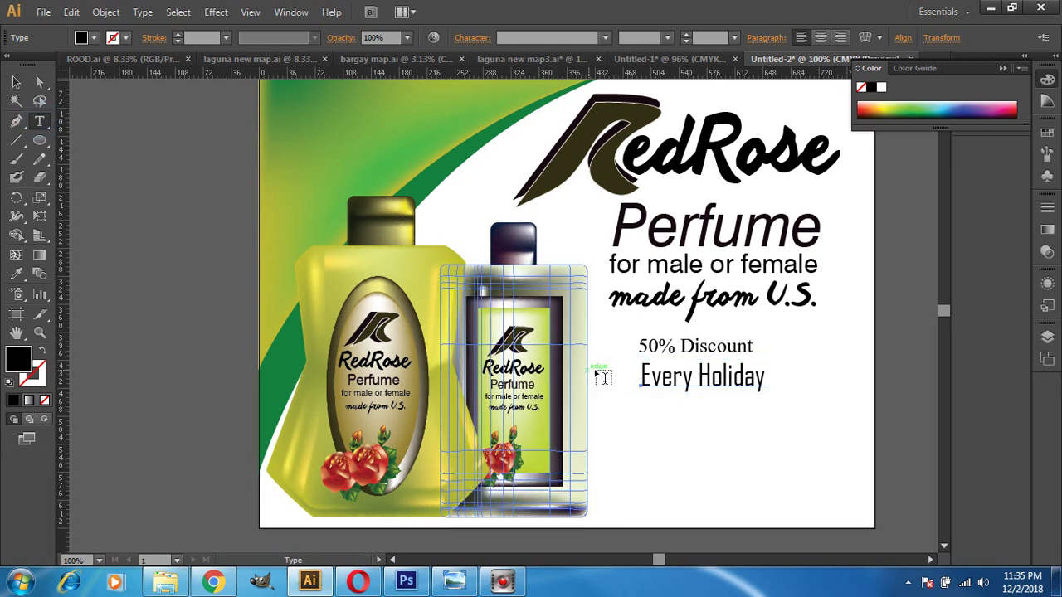
pyautogui.click(749, 346)
pyautogui.moveTo(752, 347); pyautogui.dragTo(594, 315)
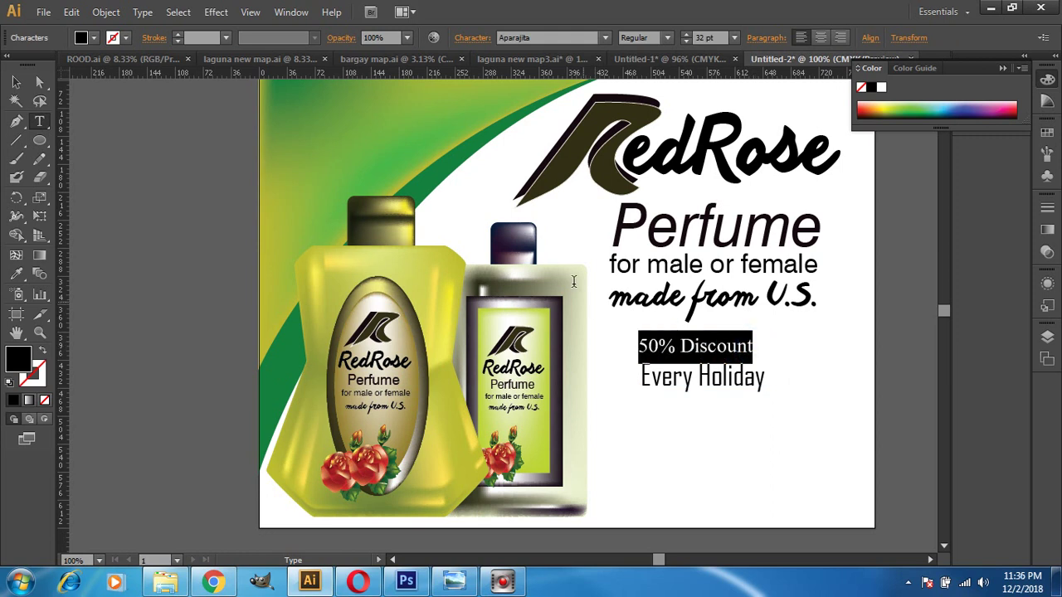
pyautogui.click(558, 37)
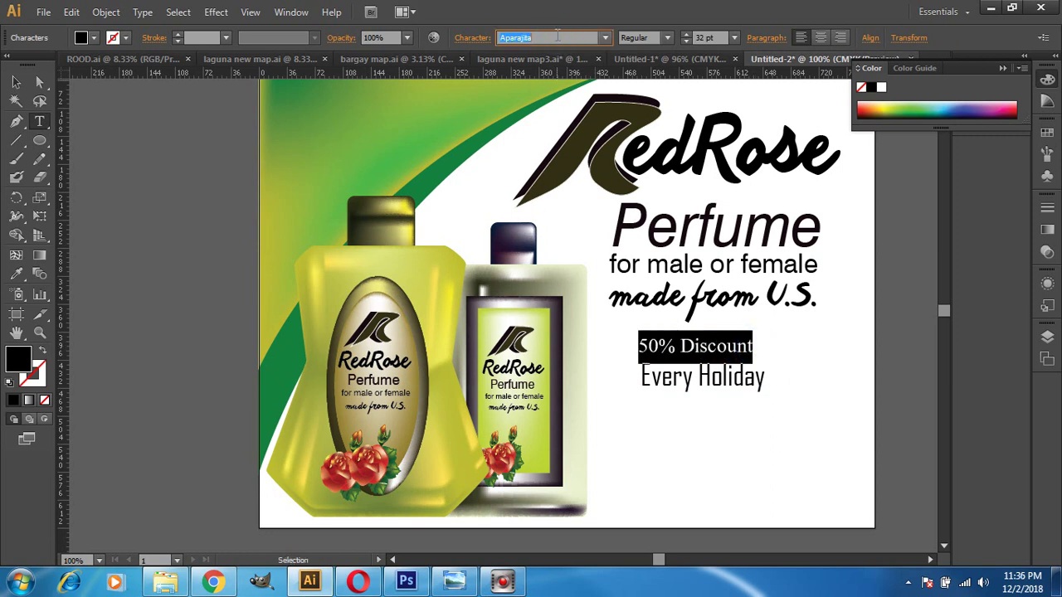
pyautogui.scroll(5, 557, 35)
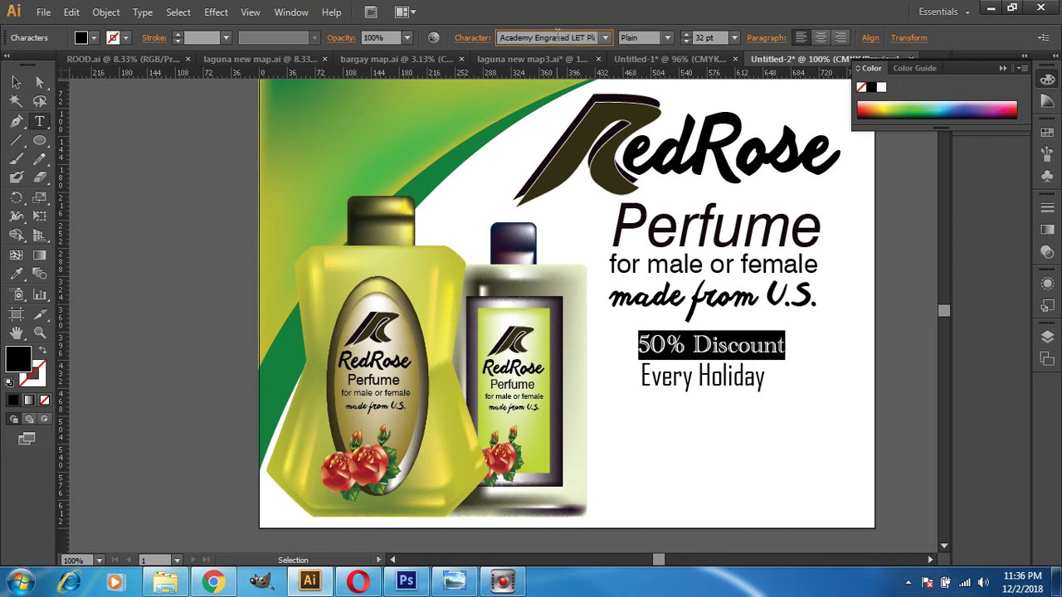
pyautogui.scroll(4, 558, 36)
pyautogui.scroll(1, 558, 36)
pyautogui.scroll(-1, 557, 35)
pyautogui.scroll(-4, 558, 36)
pyautogui.scroll(-1, 557, 36)
pyautogui.scroll(-4, 557, 35)
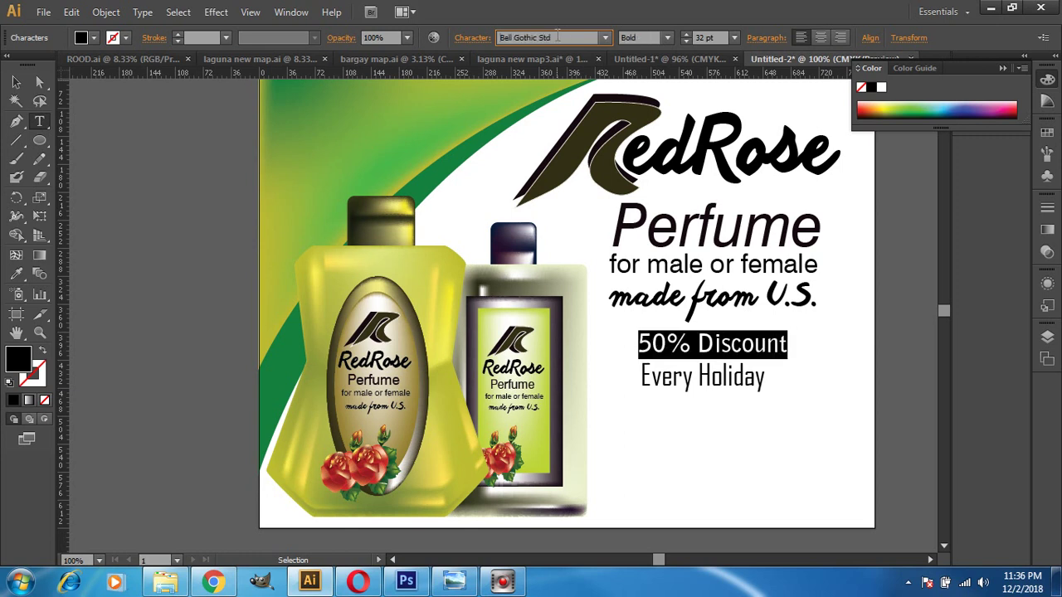
pyautogui.scroll(-2, 557, 36)
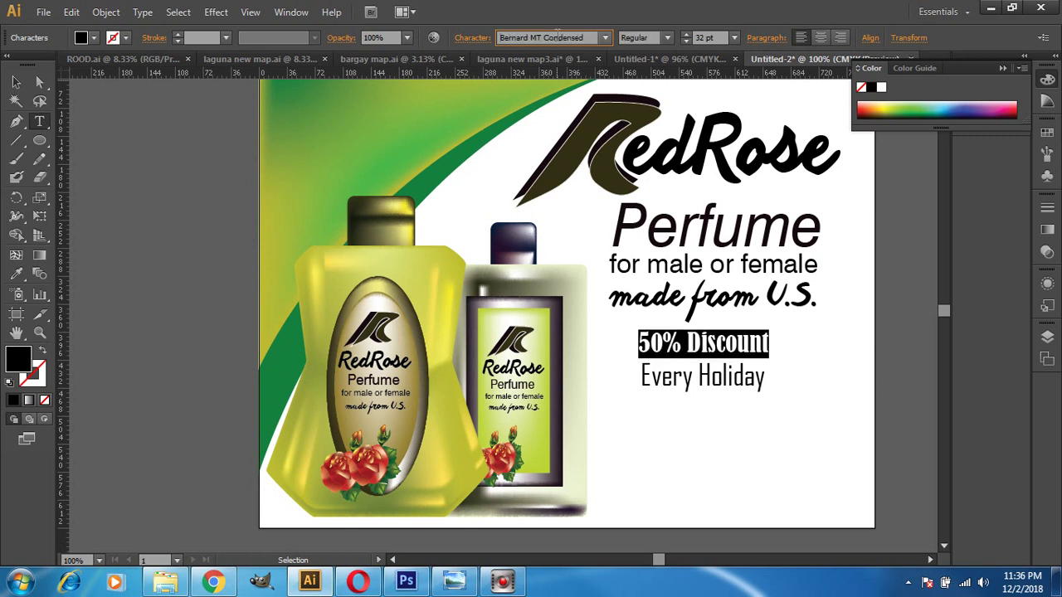
pyautogui.scroll(-2, 557, 35)
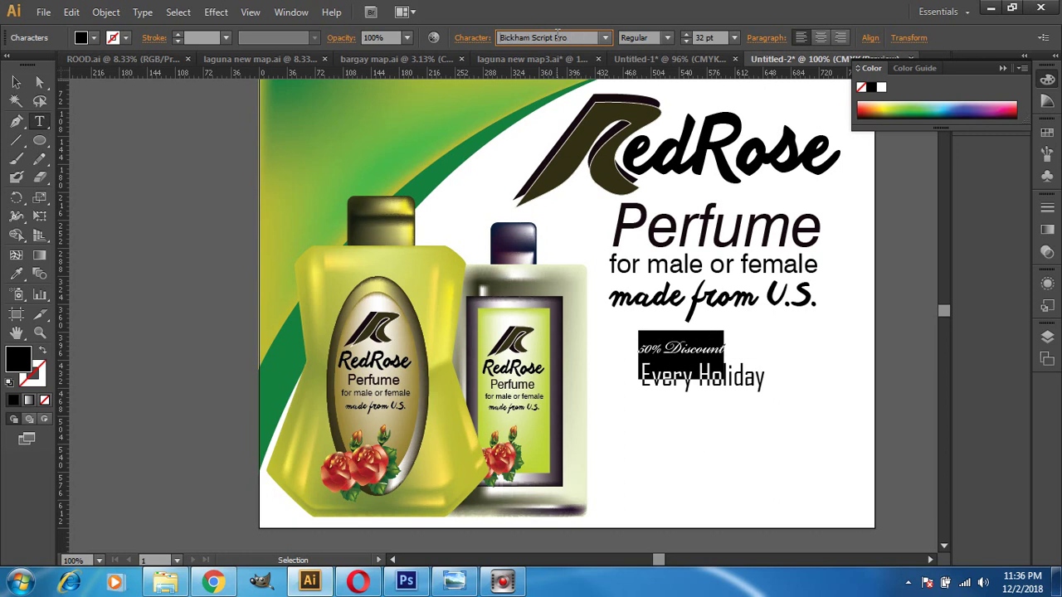
pyautogui.scroll(-4, 557, 36)
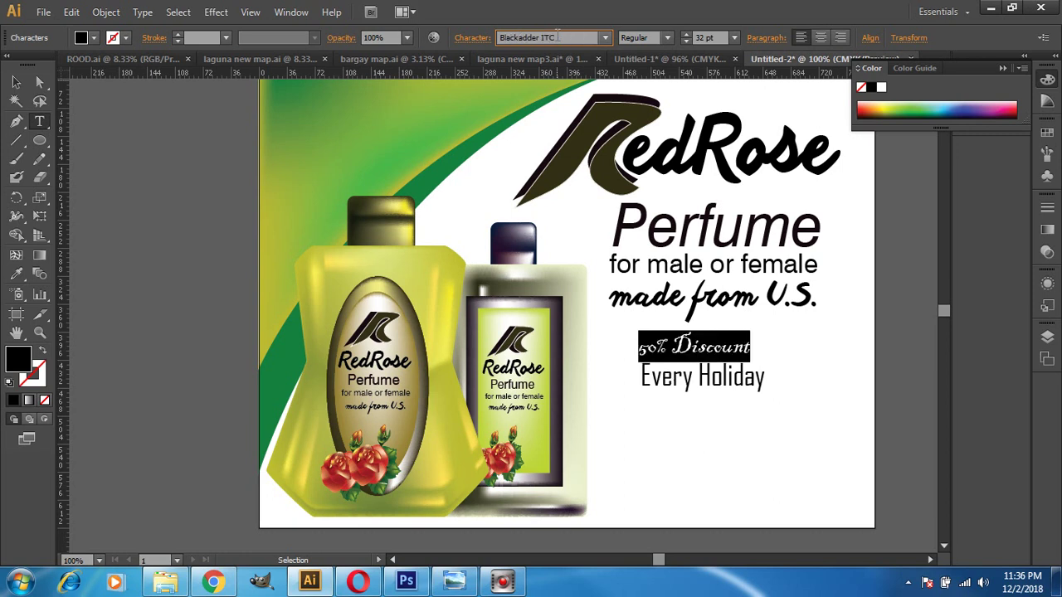
pyautogui.scroll(-4, 557, 36)
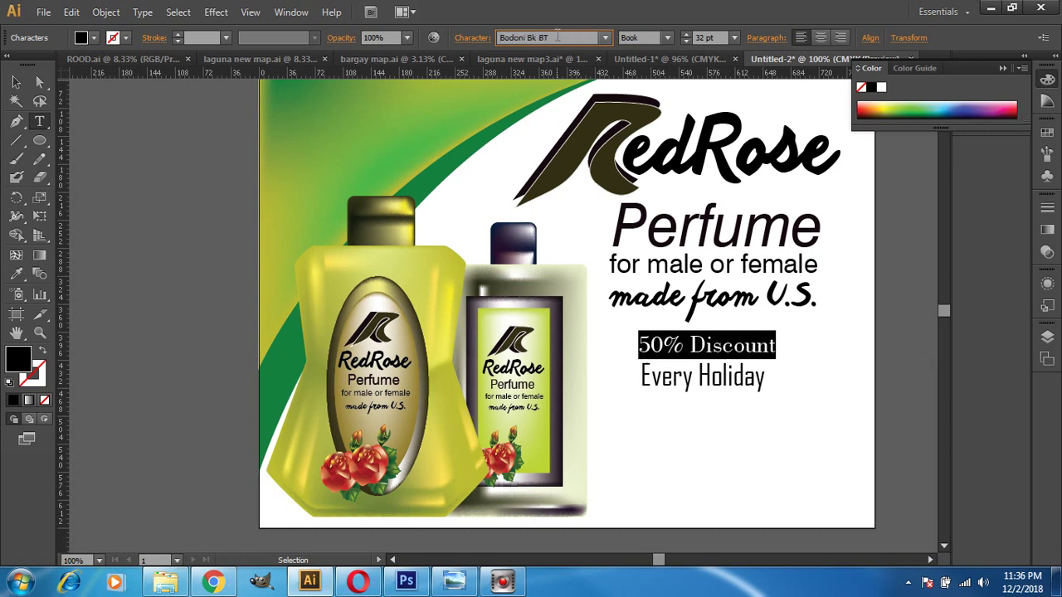
pyautogui.scroll(-4, 558, 36)
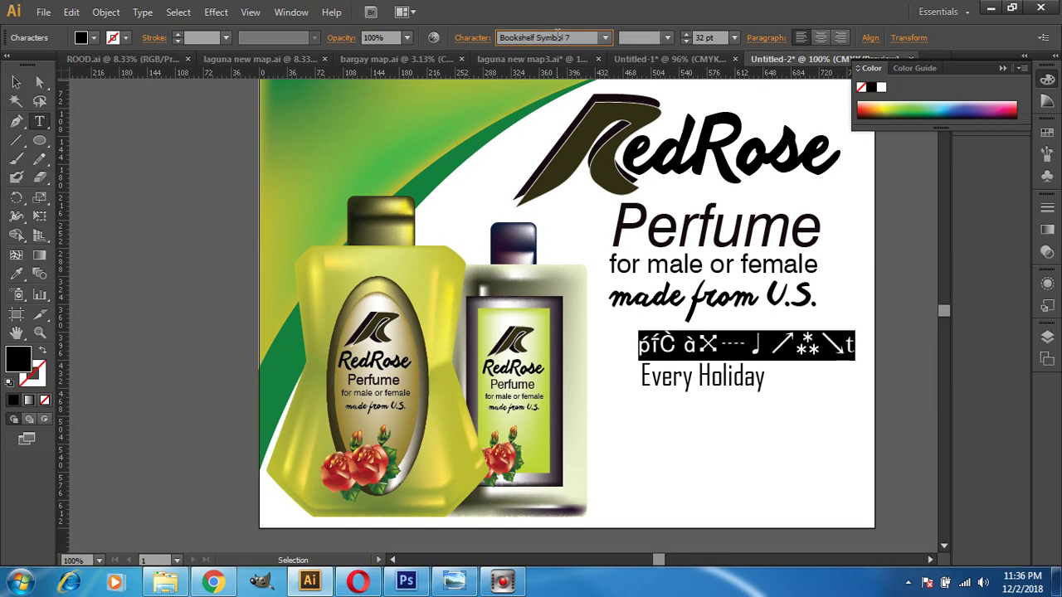
pyautogui.scroll(-2, 558, 36)
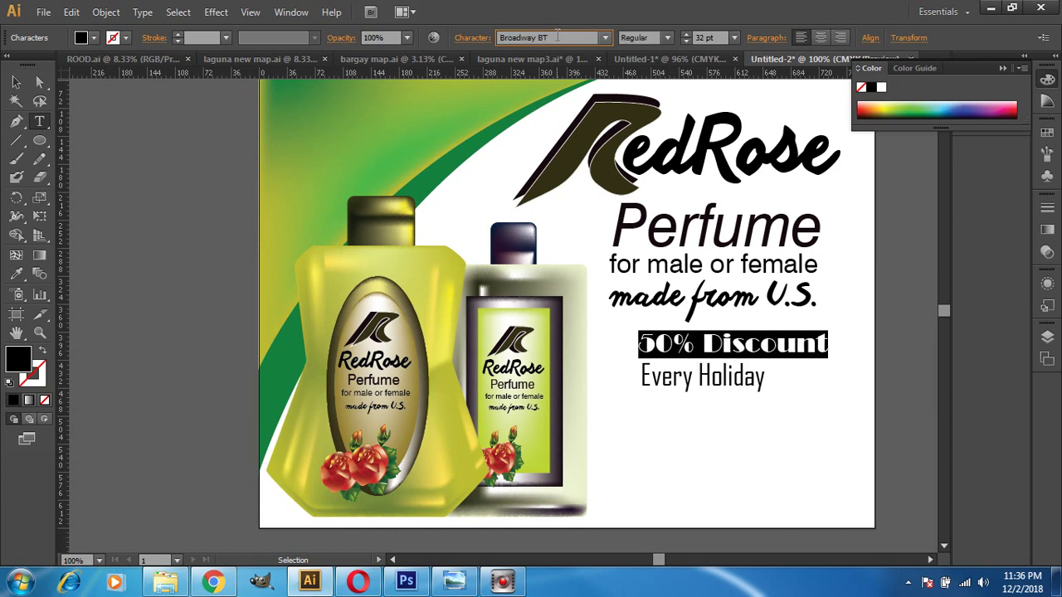
pyautogui.scroll(-2, 557, 38)
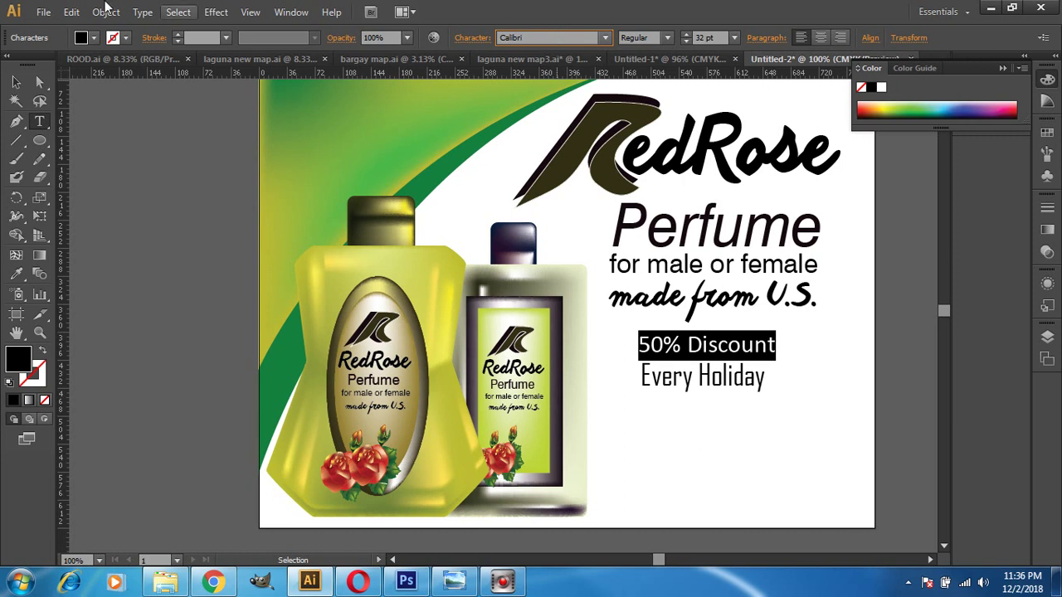
pyautogui.click(16, 101)
pyautogui.click(374, 270)
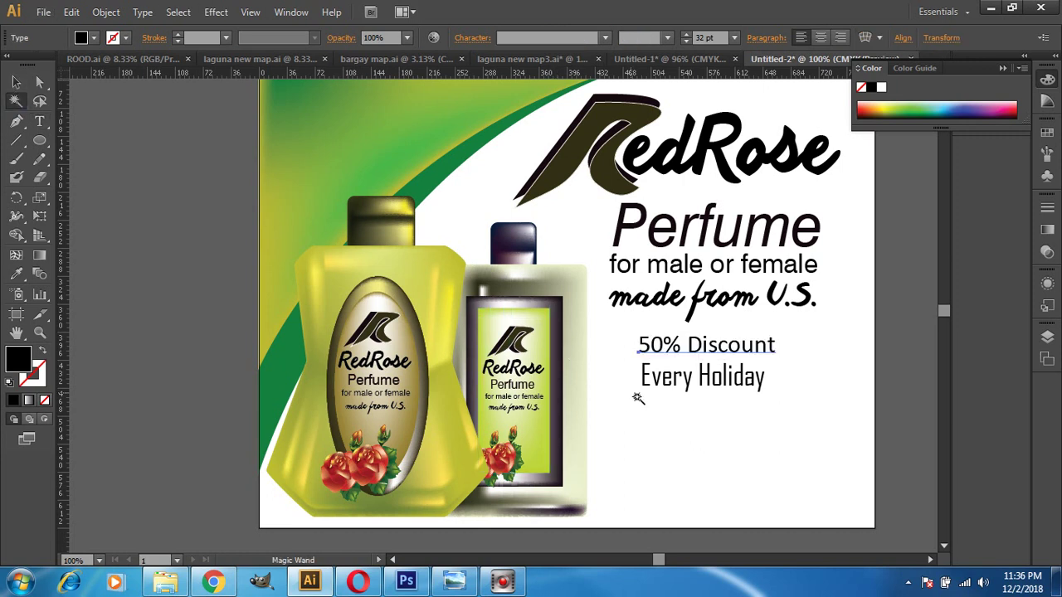
pyautogui.click(678, 420)
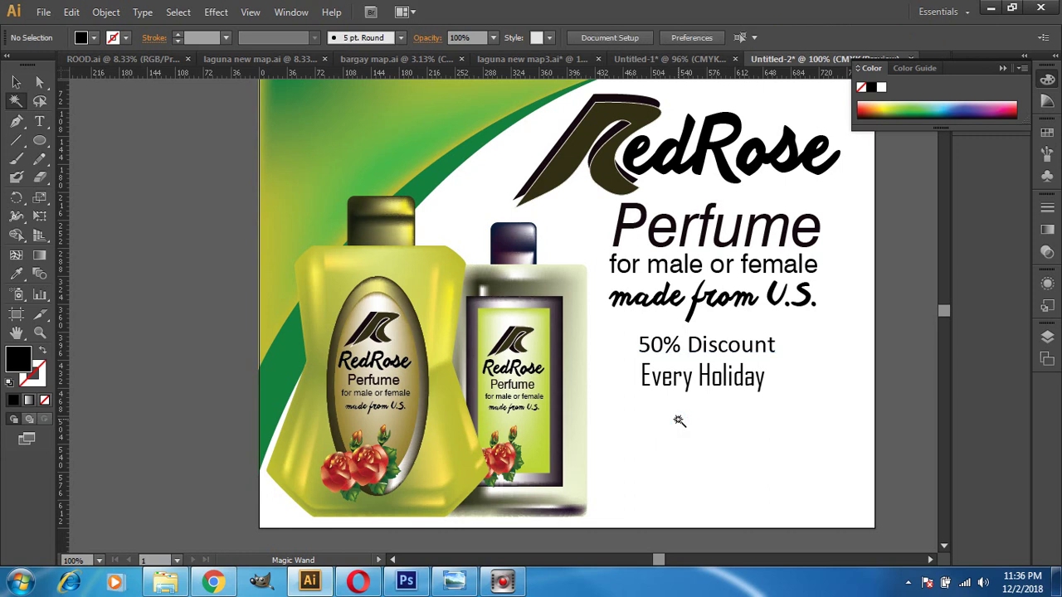
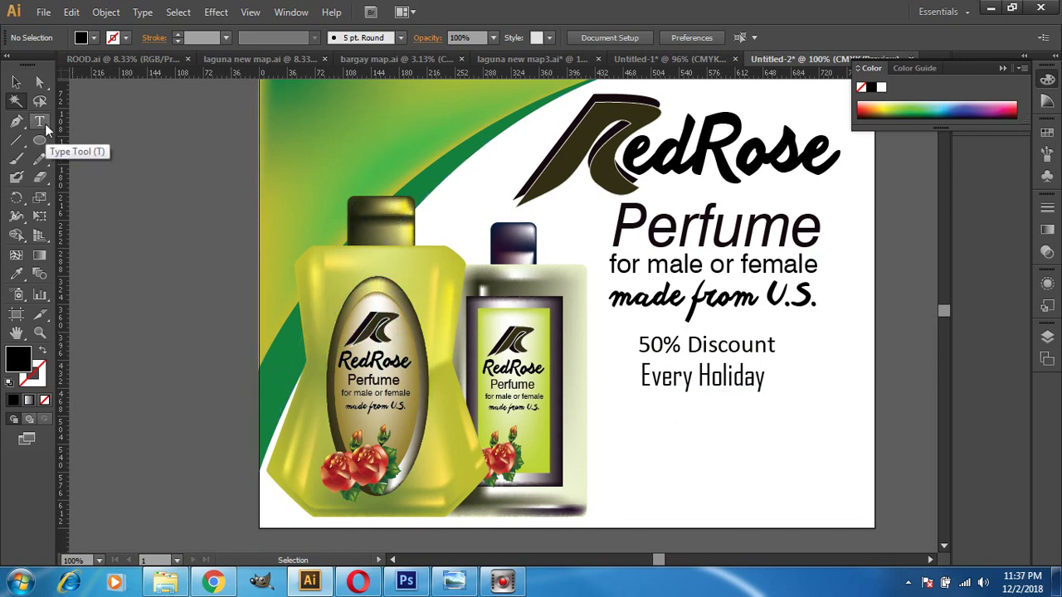
# Increase the font size of the whole "Every Holiday" line to 41 pt
pyautogui.click(40, 121)
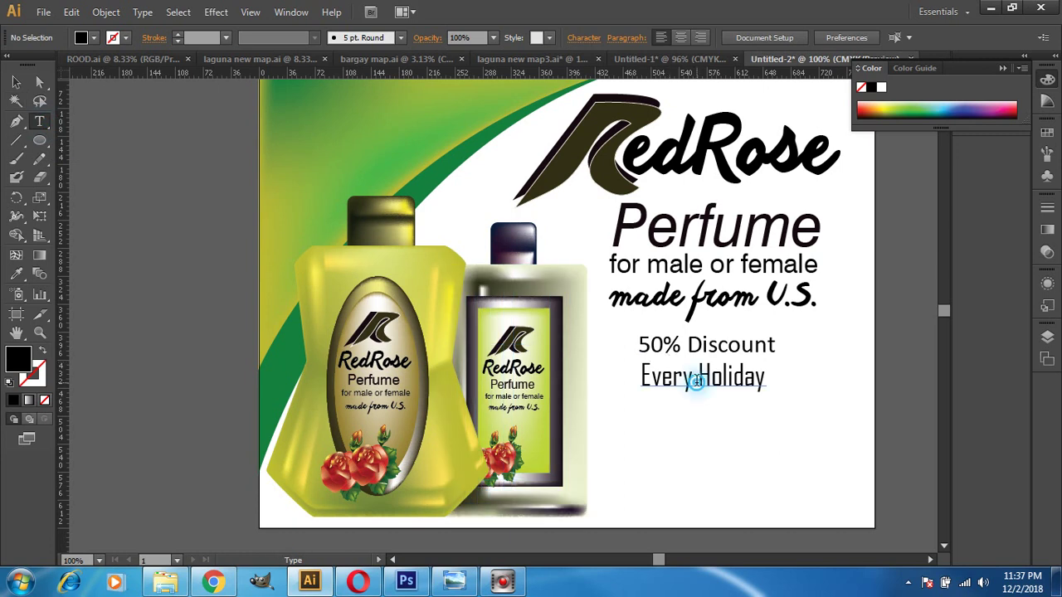
pyautogui.click(698, 378)
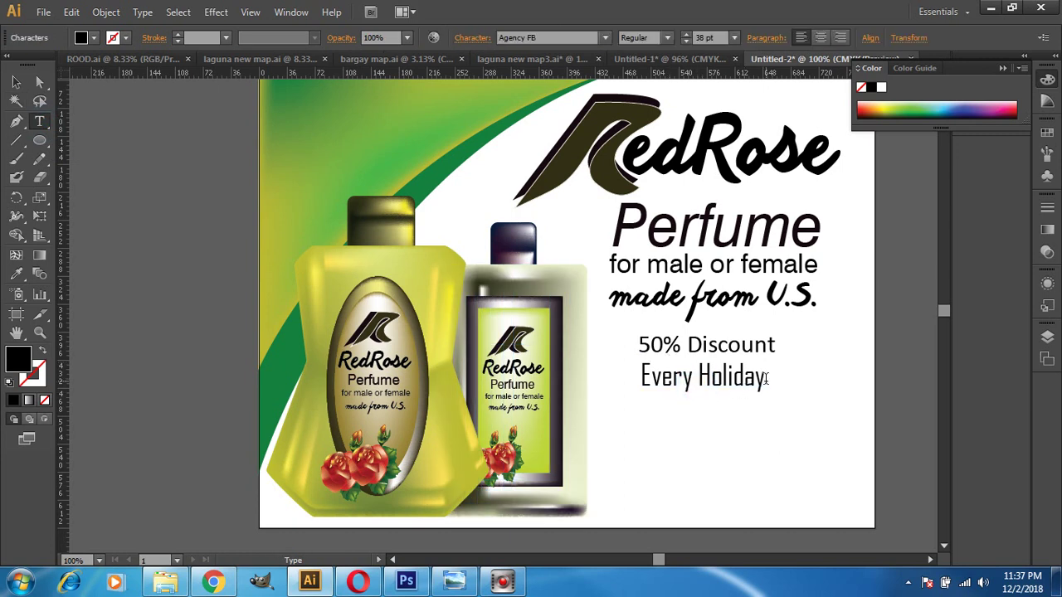
pyautogui.moveTo(762, 379); pyautogui.dragTo(592, 373)
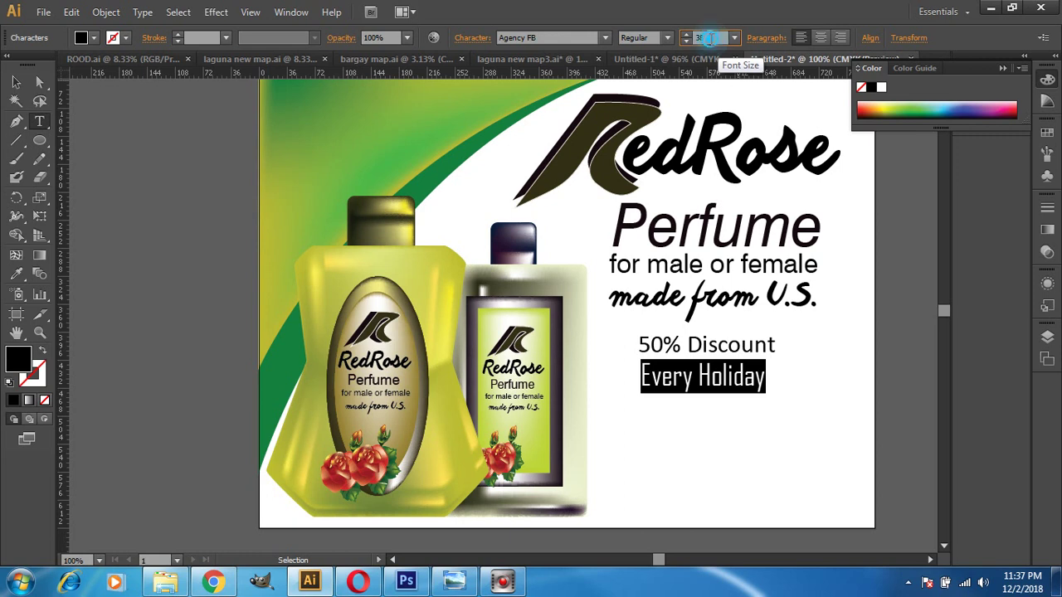
pyautogui.click(685, 34)
pyautogui.press('Up')
pyautogui.press('Up')
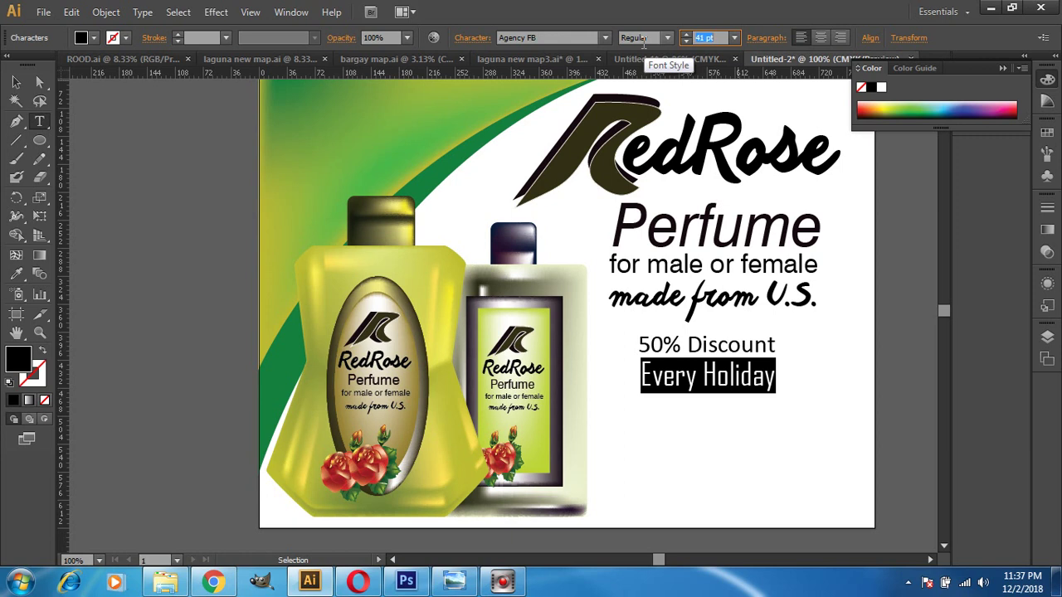
pyautogui.click(16, 82)
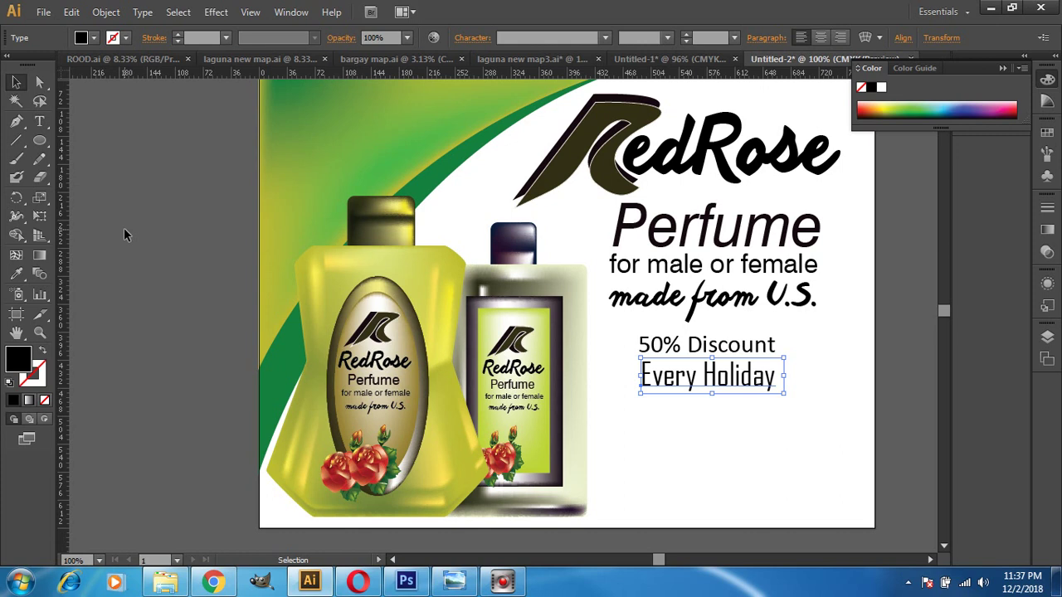
# Start a new text object in the empty area below "Every Holiday" and enter the barangay line of the address
pyautogui.click(39, 122)
pyautogui.click(615, 447)
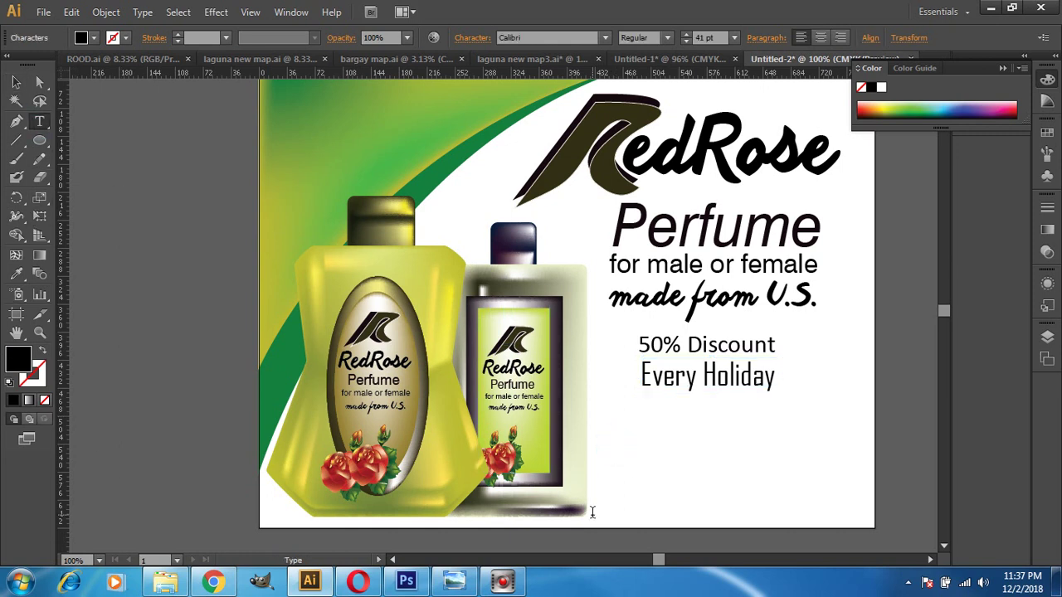
pyautogui.write('Brg')
pyautogui.write('y')
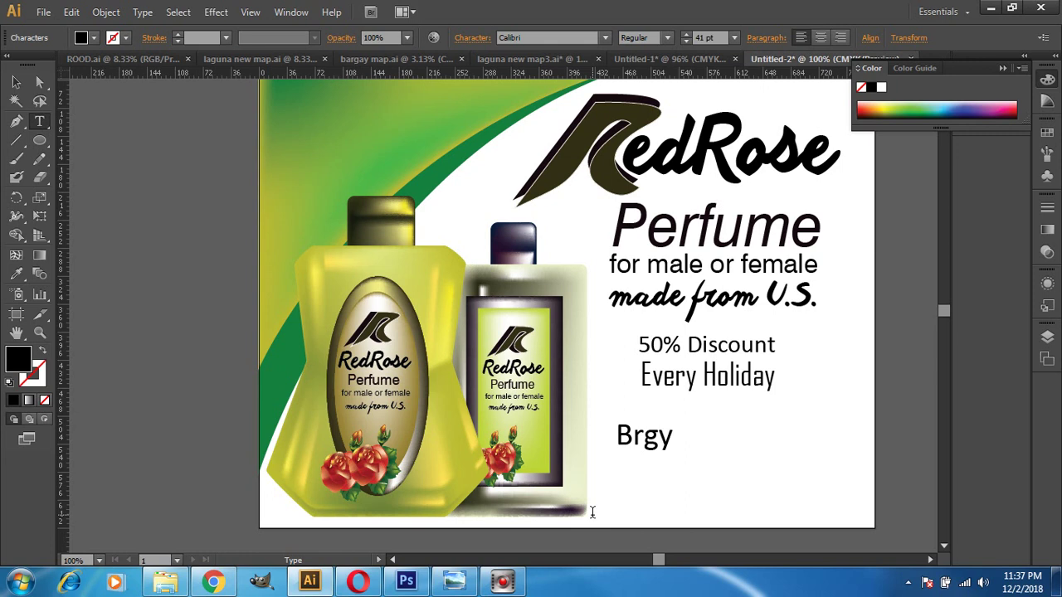
pyautogui.write('. Pasawitan')
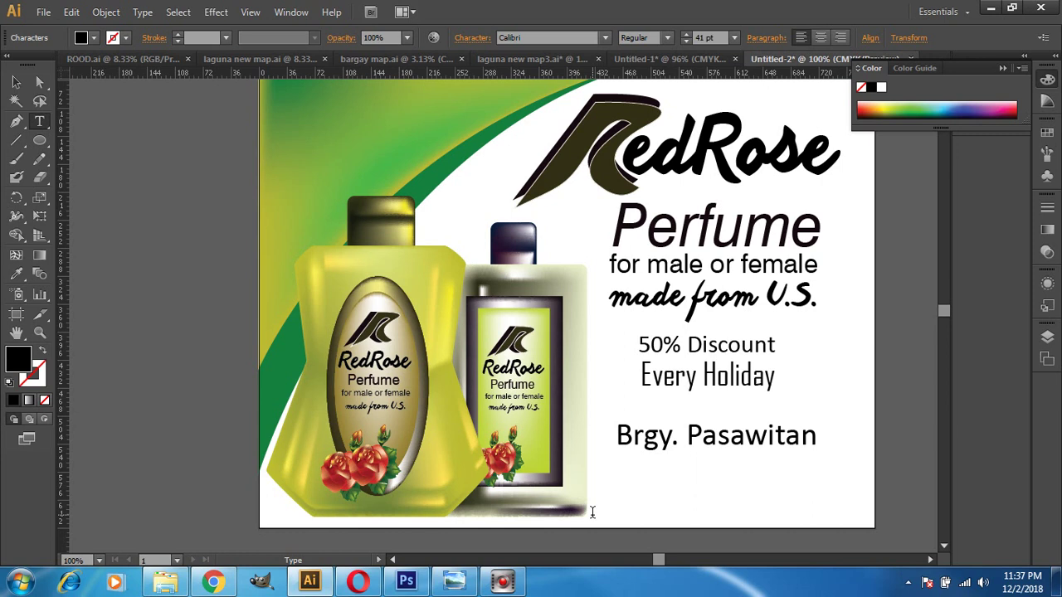
# Add a second line with the town and province to the address text, correcting the typing mistakes
pyautogui.press('Return')
pyautogui.write('Sta.cg')
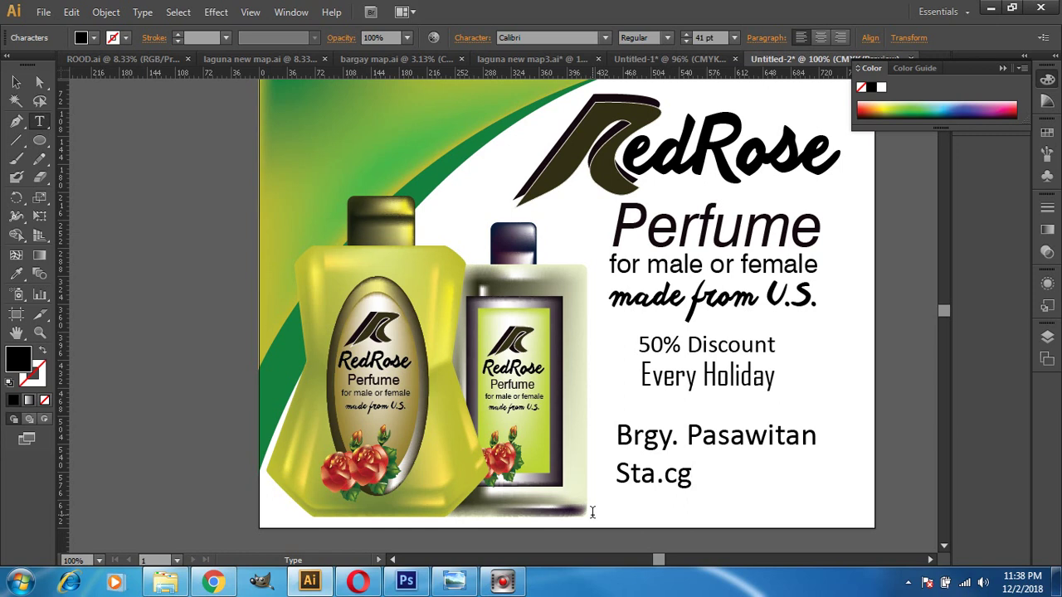
pyautogui.press('BackSpace')
pyautogui.write('r')
pyautogui.write('ux')
pyautogui.press('BackSpace')
pyautogui.write('z, L')
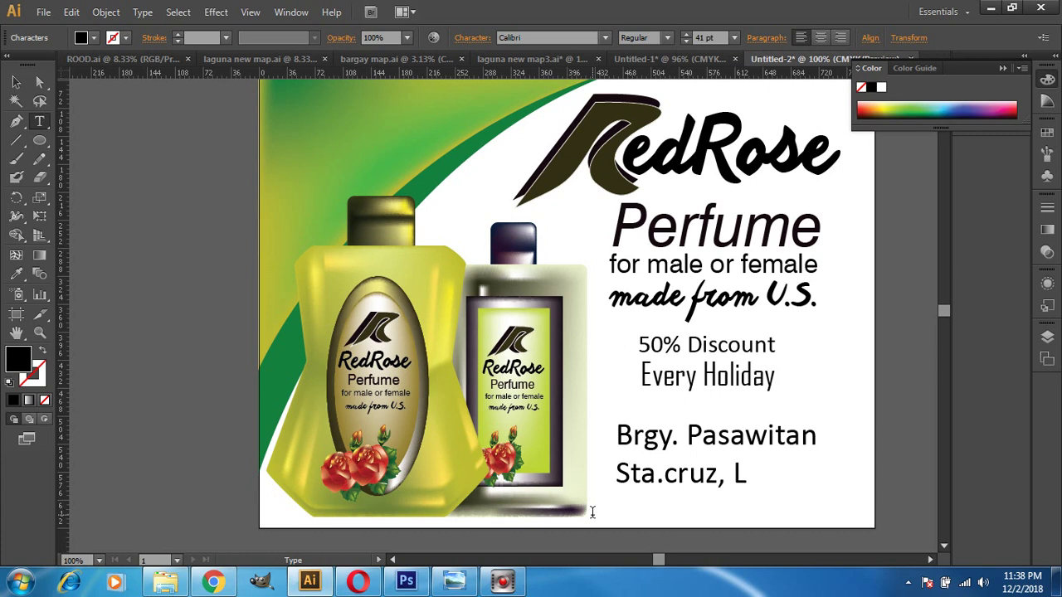
pyautogui.write('agu')
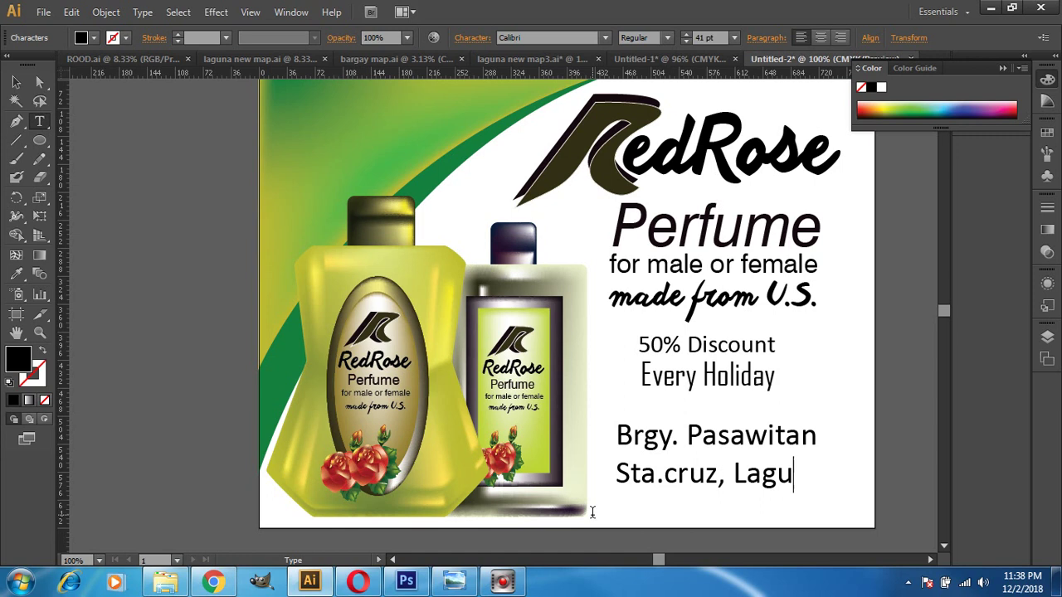
pyautogui.write('na')
# Reduce the font size of both address lines to 33 pt
pyautogui.moveTo(823, 474); pyautogui.dragTo(622, 432)
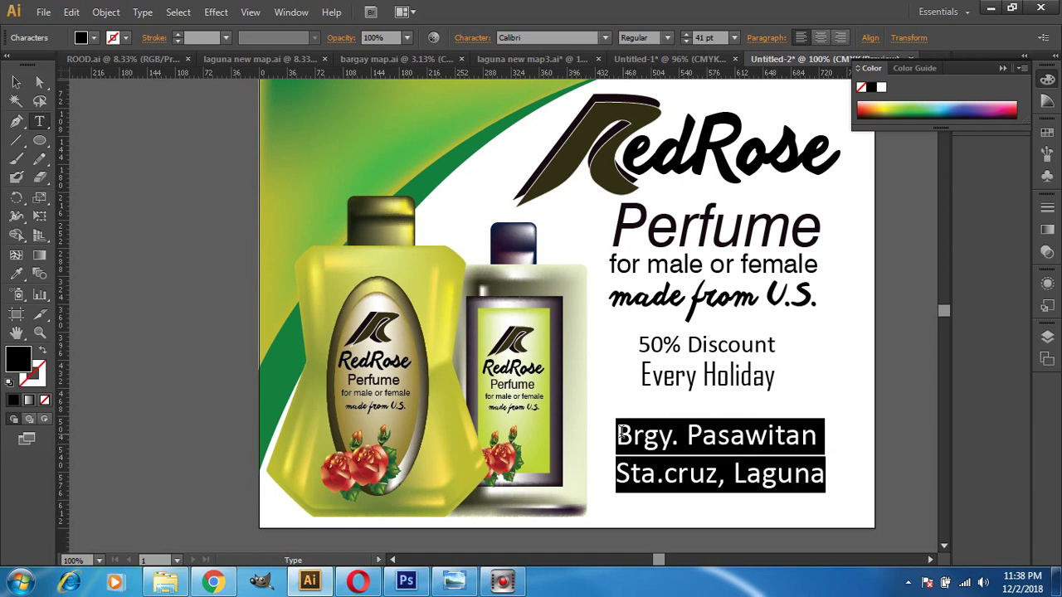
pyautogui.click(704, 37)
pyautogui.press('Down')
pyautogui.press('Down')
pyautogui.press('Down')
pyautogui.press('Down')
pyautogui.press('Down')
pyautogui.press('Down')
pyautogui.press('Down')
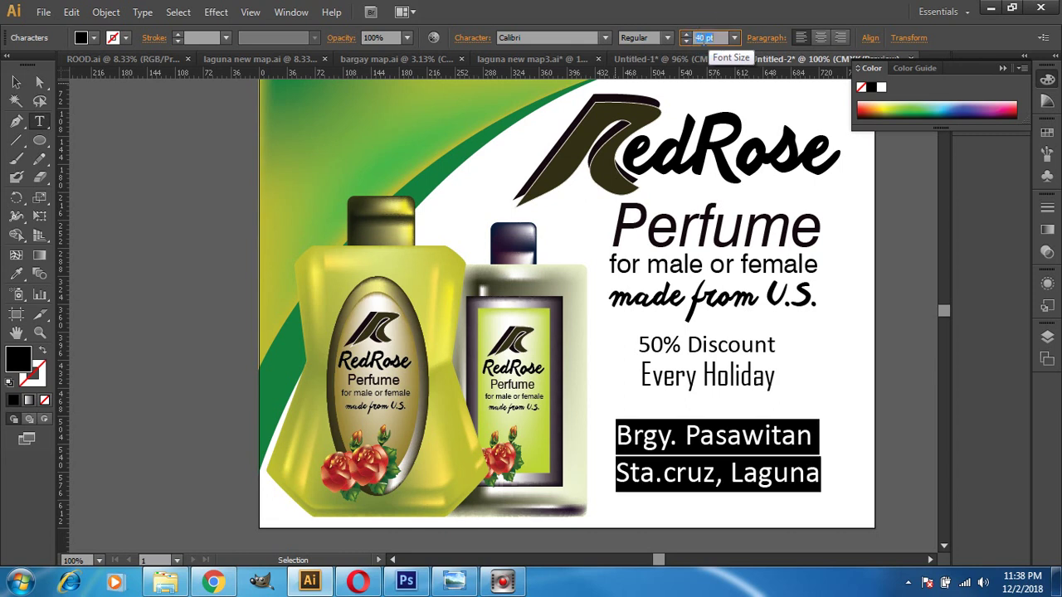
pyautogui.press('Down')
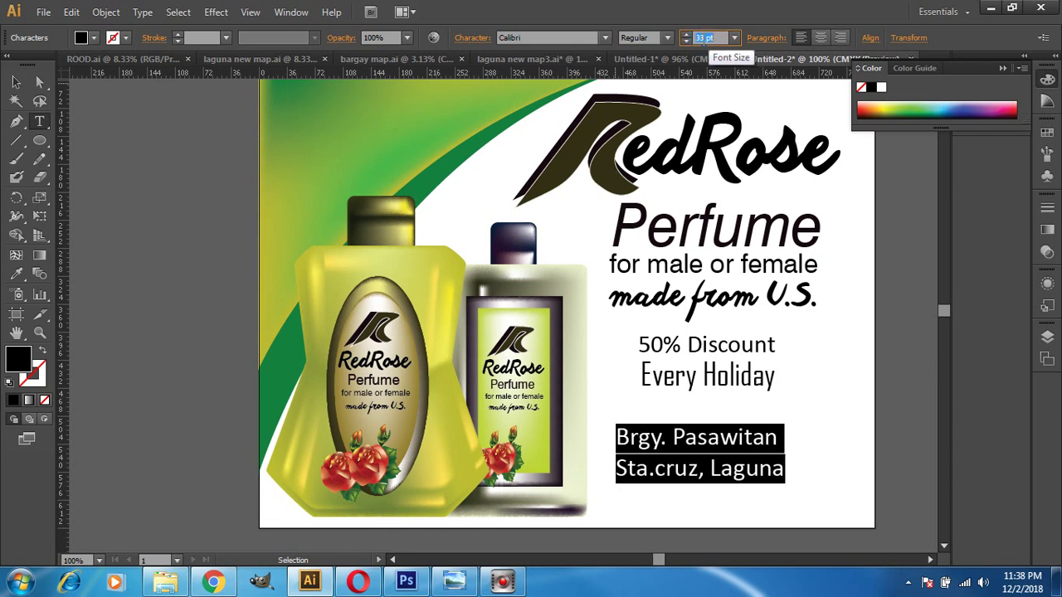
pyautogui.click(16, 82)
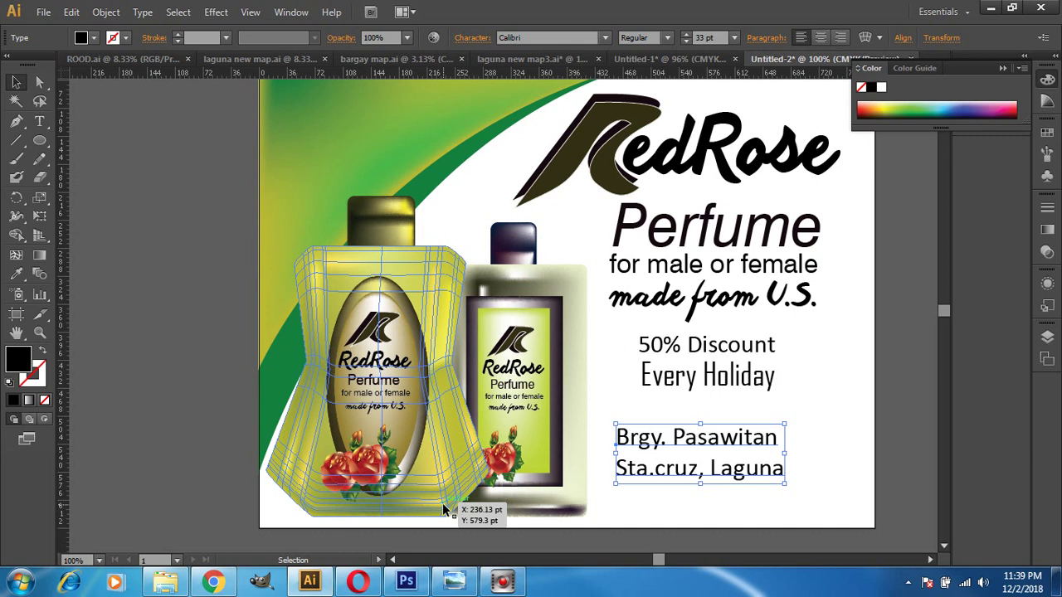
# Move the address text object up and slightly right so it sits just beneath the "Every Holiday" line
pyautogui.moveTo(442, 502); pyautogui.dragTo(450, 474)
pyautogui.keyDown('shift'); pyautogui.click(429, 403); pyautogui.keyUp('shift')
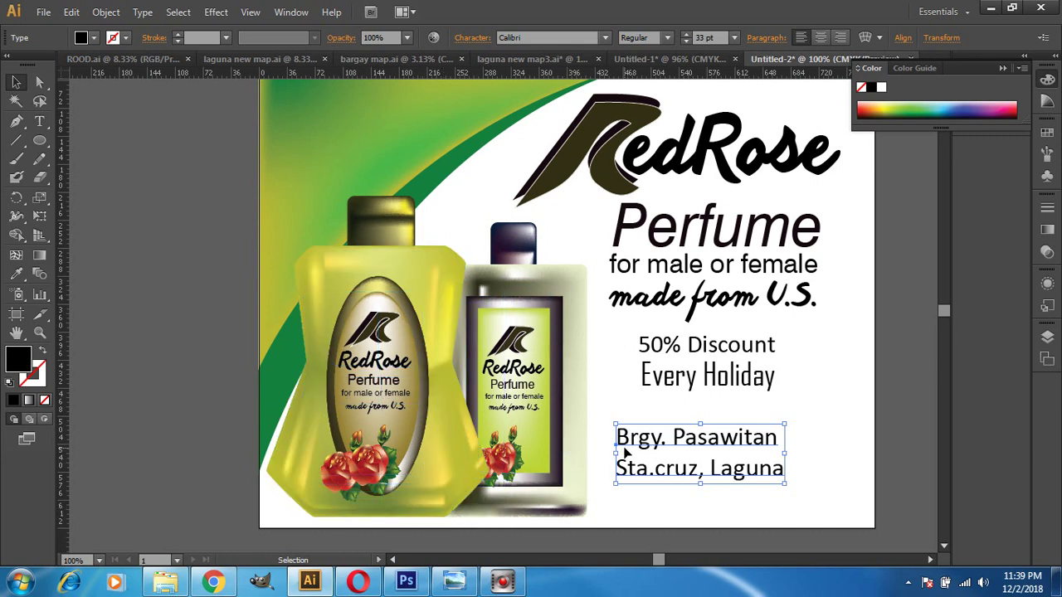
pyautogui.moveTo(626, 451)
pyautogui.mouseDown()
pyautogui.moveTo(637, 438)
pyautogui.moveTo(640, 446)
pyautogui.moveTo(634, 438)
pyautogui.mouseUp()
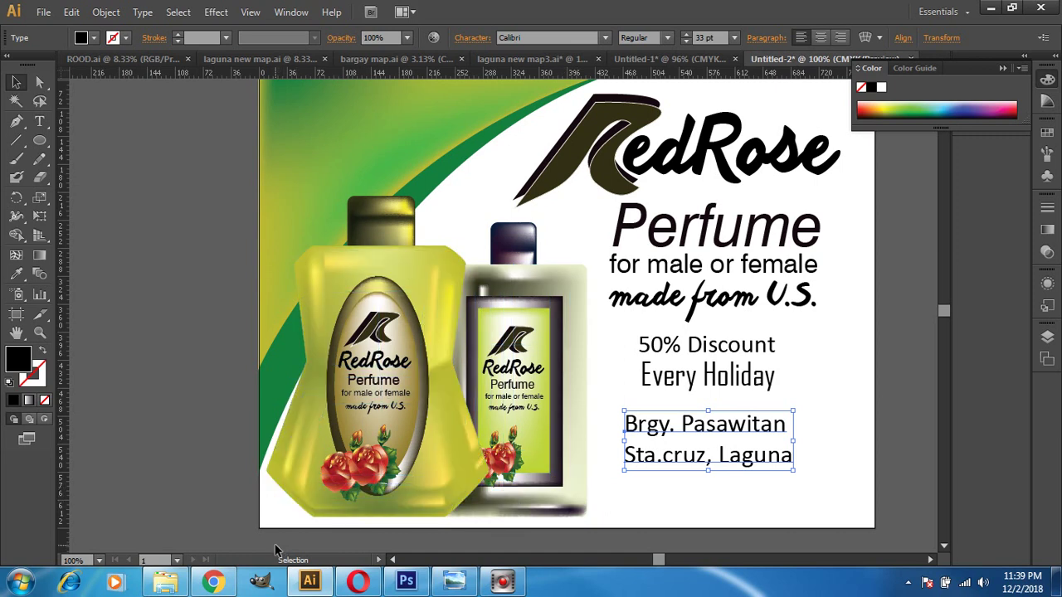
pyautogui.press('Up')
pyautogui.press('Up')
pyautogui.press('Up')
pyautogui.press('Up')
pyautogui.press('Right')
pyautogui.press('Up')
pyautogui.press('Up')
pyautogui.press('Up')
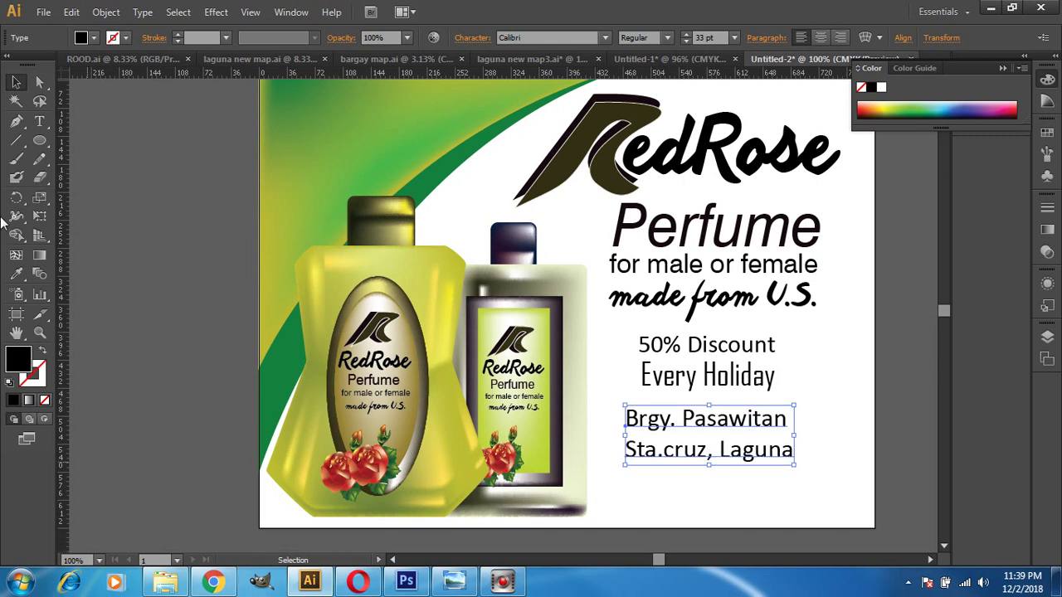
# Start a new text object below the town and province line and enter the filler text "-0-99-oiolkjkljlkhthfhlj"
pyautogui.click(39, 121)
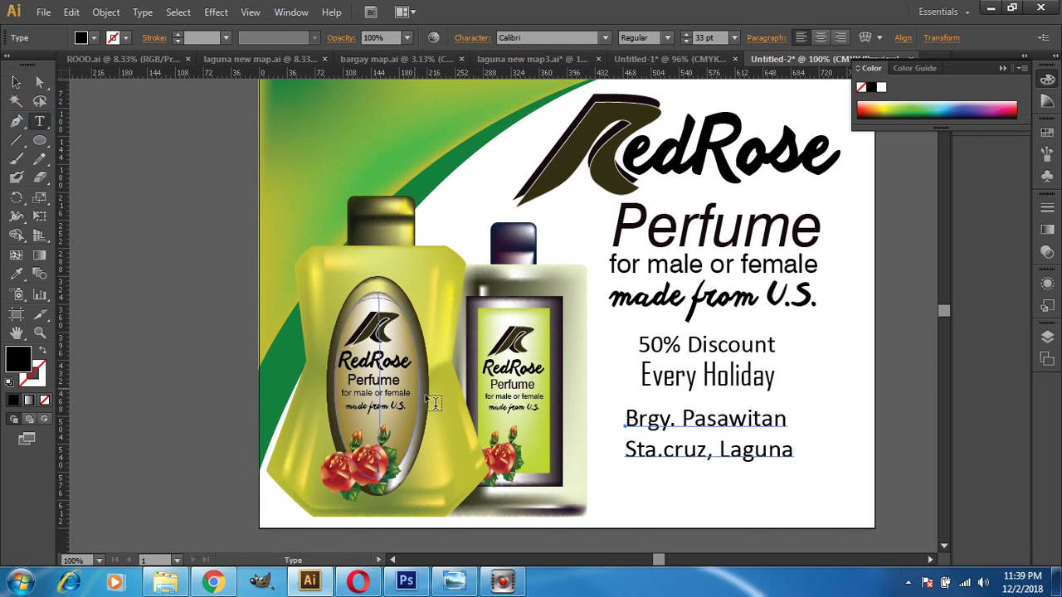
pyautogui.click(630, 488)
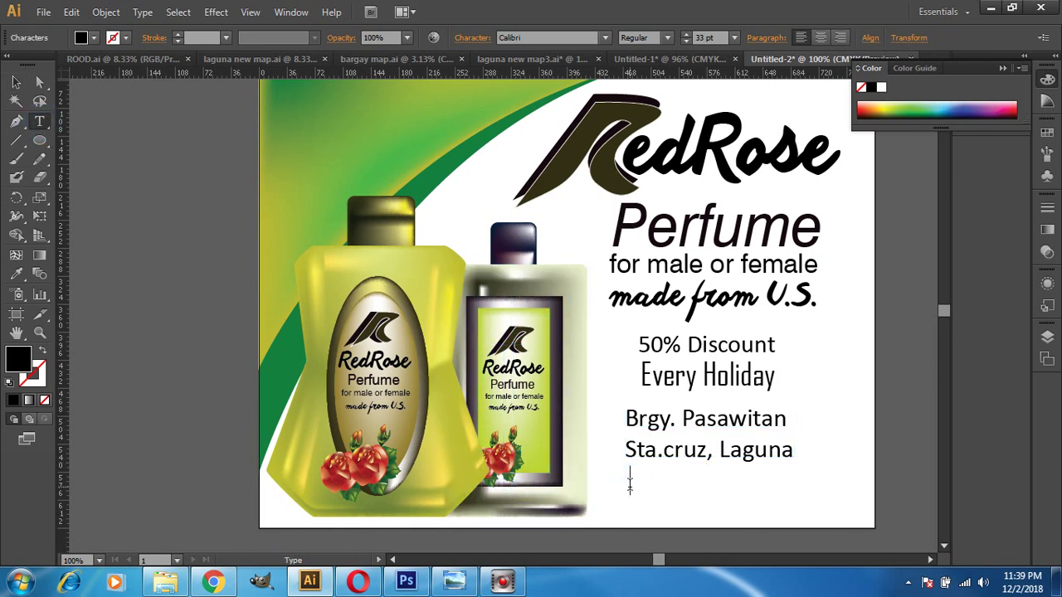
pyautogui.write('+0-99-oiolkjkljlkh')
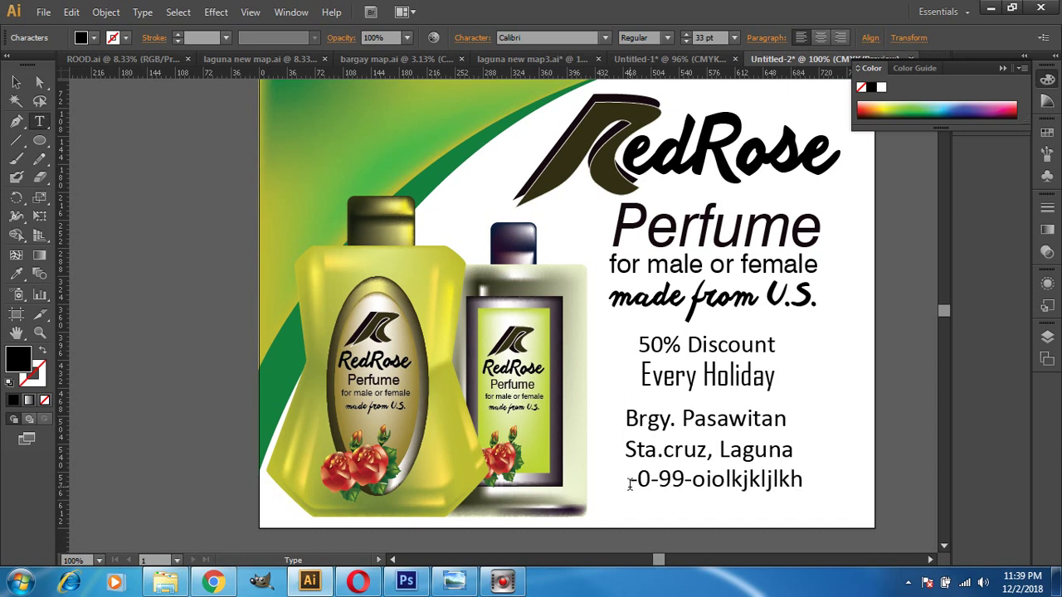
pyautogui.write('thfhlj')
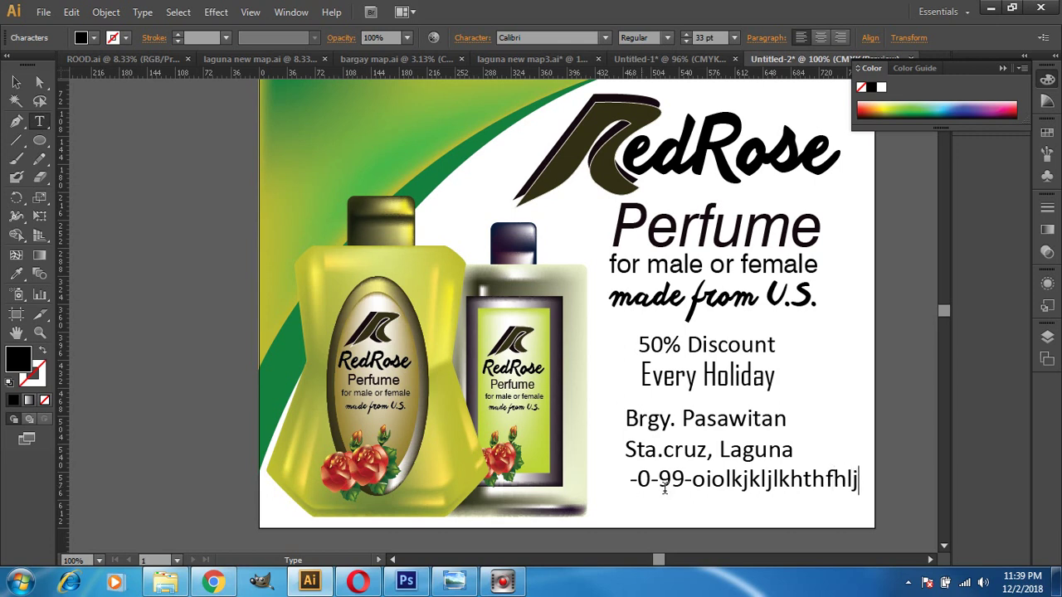
# Change the font of the whole filler text line to "barcode font"
pyautogui.moveTo(858, 481); pyautogui.dragTo(541, 519)
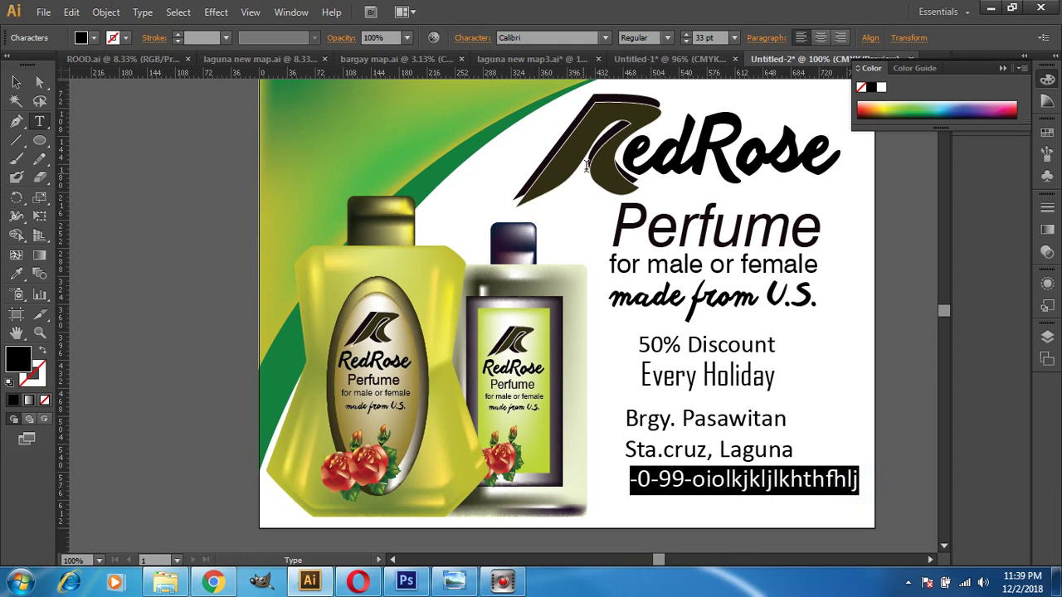
pyautogui.click(585, 39)
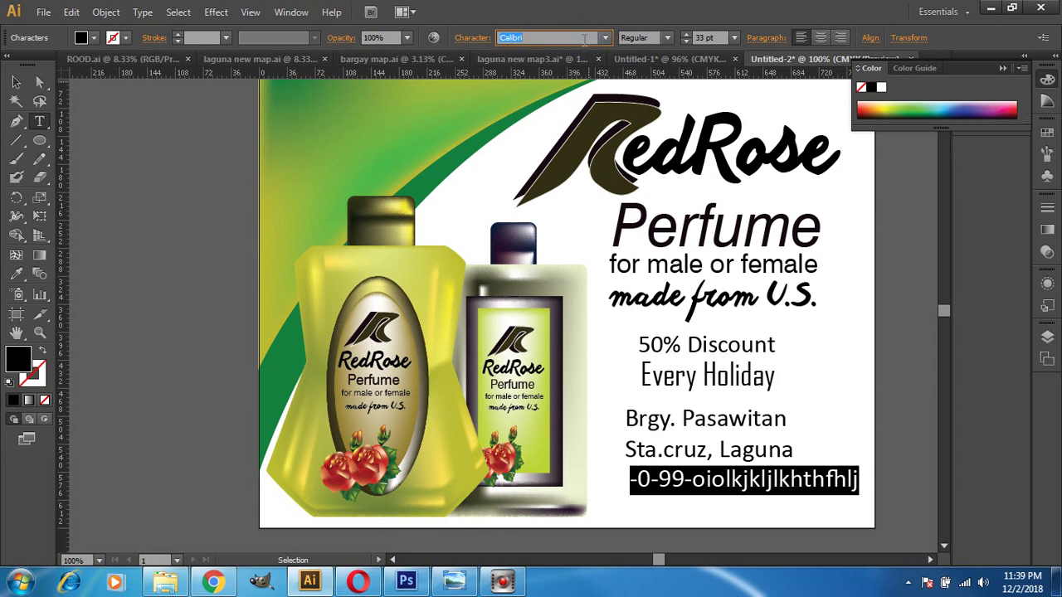
pyautogui.press('Up')
pyautogui.press('Up')
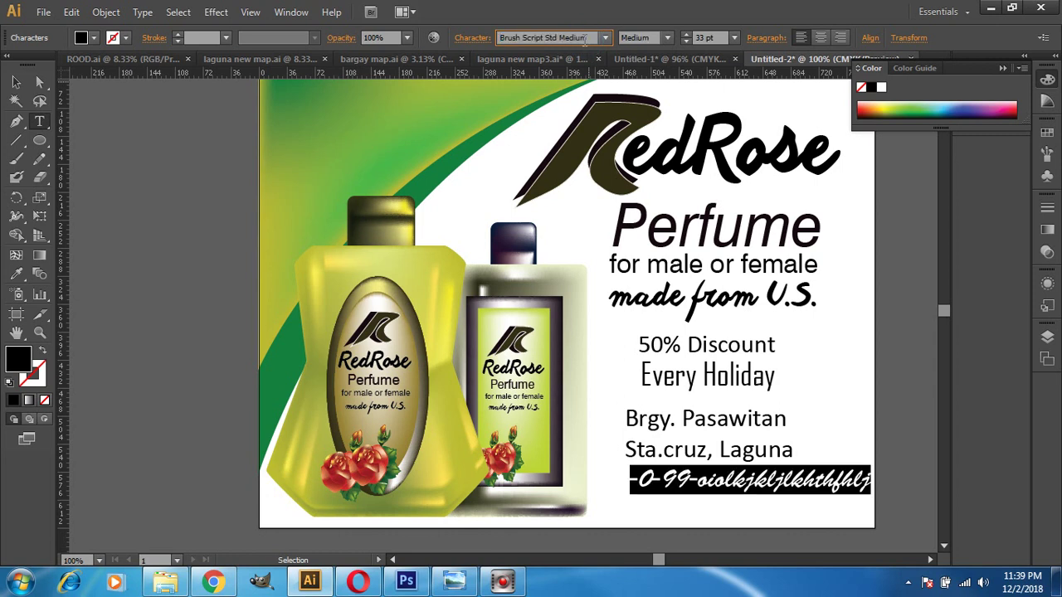
pyautogui.press('Up')
pyautogui.press('Up')
pyautogui.press('Up')
pyautogui.press('Up')
pyautogui.press('Up')
pyautogui.press('Up')
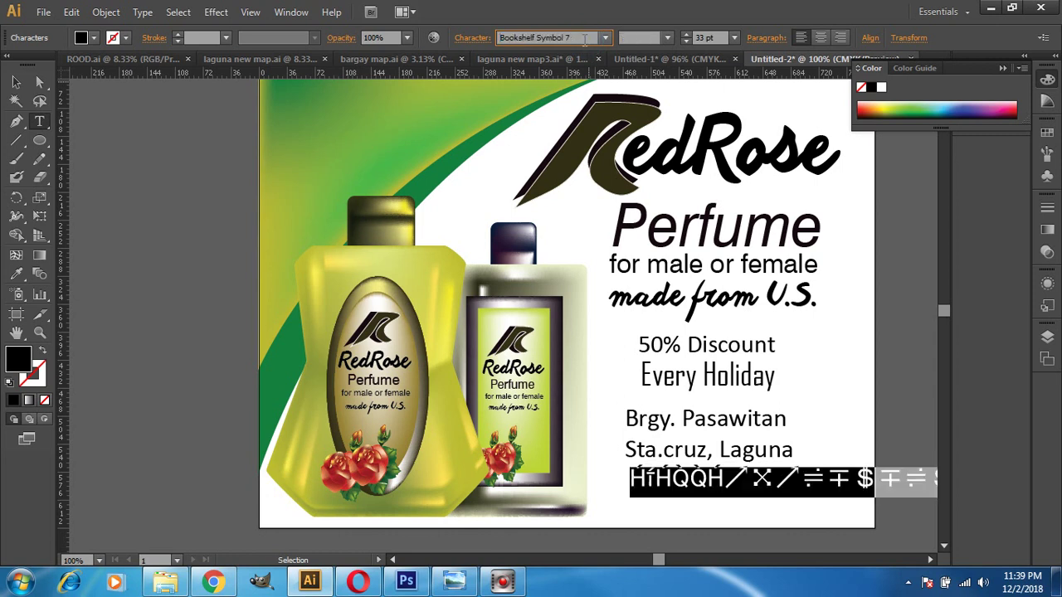
pyautogui.press('Up')
pyautogui.press('Up')
pyautogui.press('Up')
pyautogui.press('Up')
pyautogui.press('Up')
pyautogui.press('Up')
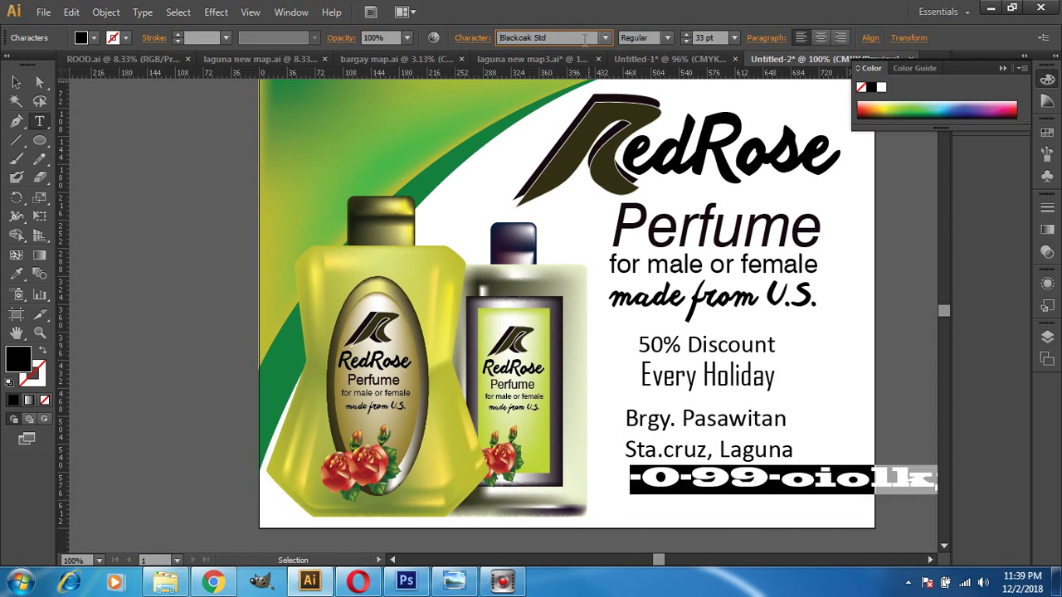
pyautogui.press('Up')
pyautogui.press('Up')
pyautogui.press('Up')
pyautogui.press('Up')
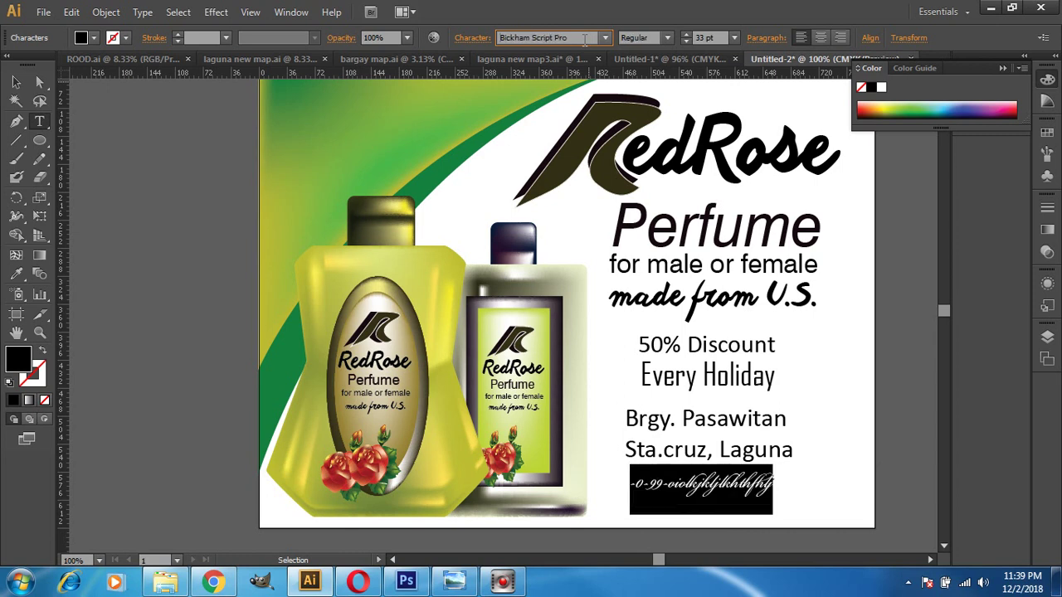
pyautogui.press('Up')
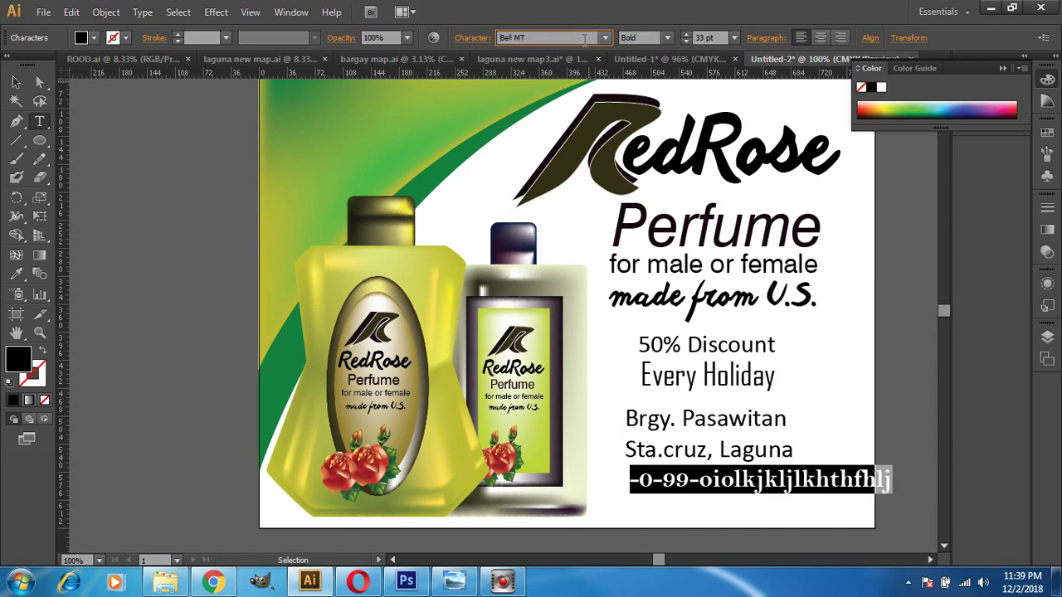
pyautogui.press('Up')
pyautogui.press('Up')
pyautogui.press('Up')
pyautogui.press('Up')
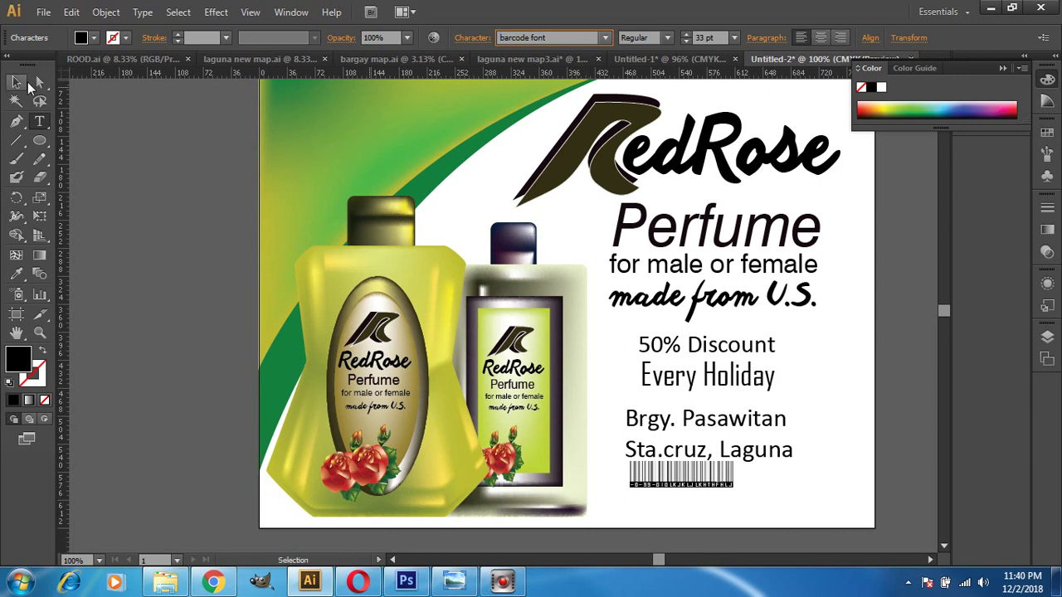
# Scale the barcode text object up to about 62 pt and shift it left so it sits centred beneath the address
pyautogui.click(17, 82)
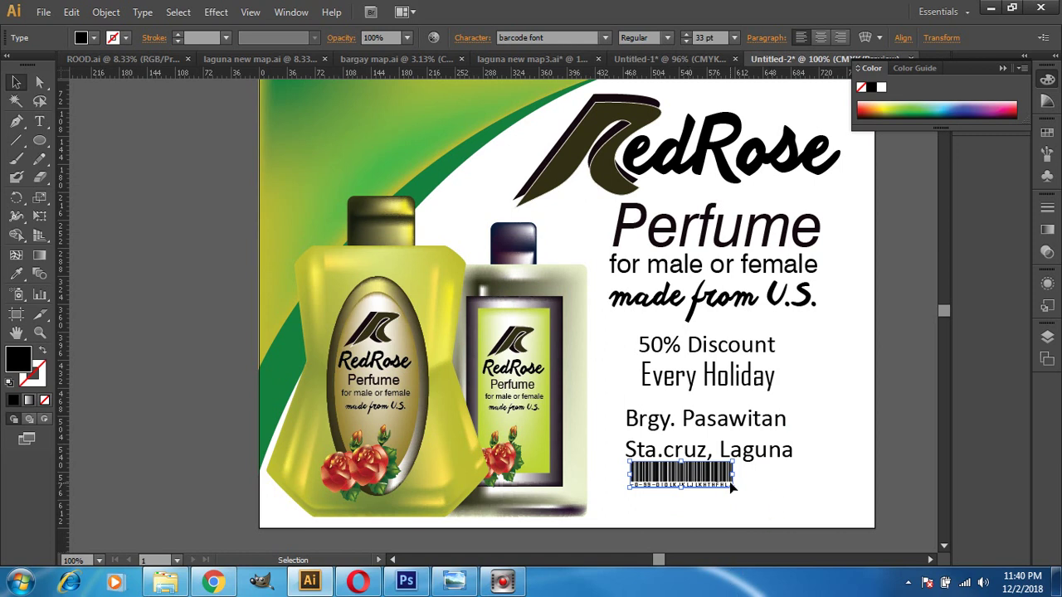
pyautogui.moveTo(731, 487); pyautogui.dragTo(823, 528)
pyautogui.press('Left')
pyautogui.press('Left')
pyautogui.press('Left')
pyautogui.press('Left')
pyautogui.press('Left')
pyautogui.press('Left')
pyautogui.press('Left')
pyautogui.press('Left')
pyautogui.press('Left')
pyautogui.press('Left')
pyautogui.press('Left')
pyautogui.press('Left')
pyautogui.press('Left')
pyautogui.press('Left')
pyautogui.press('Left')
pyautogui.press('Left')
pyautogui.press('Left')
pyautogui.press('Left')
pyautogui.press('Left')
pyautogui.press('Left')
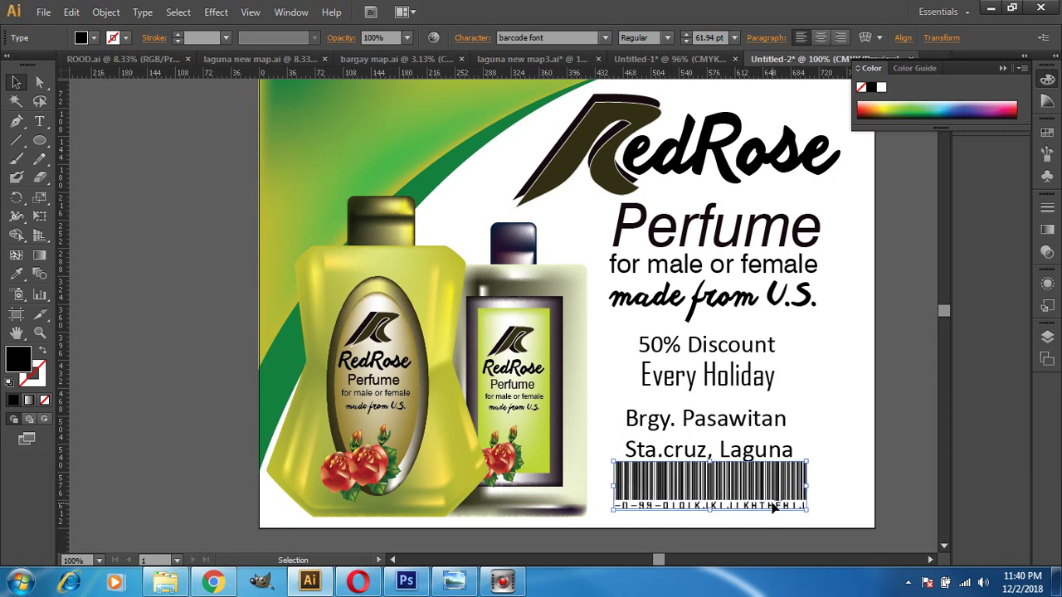
pyautogui.press('Left')
pyautogui.press('Left')
# Move the barcode down slightly to leave a small gap below the address while keeping it inside the artboard
pyautogui.press('Down')
pyautogui.press('Down')
pyautogui.press('Down')
pyautogui.press('Down')
pyautogui.press('Down')
pyautogui.press('Down')
pyautogui.press('Down')
pyautogui.press('Down')
pyautogui.press('Down')
pyautogui.press('Down')
pyautogui.press('Down')
pyautogui.press('Down')
pyautogui.press('Down')
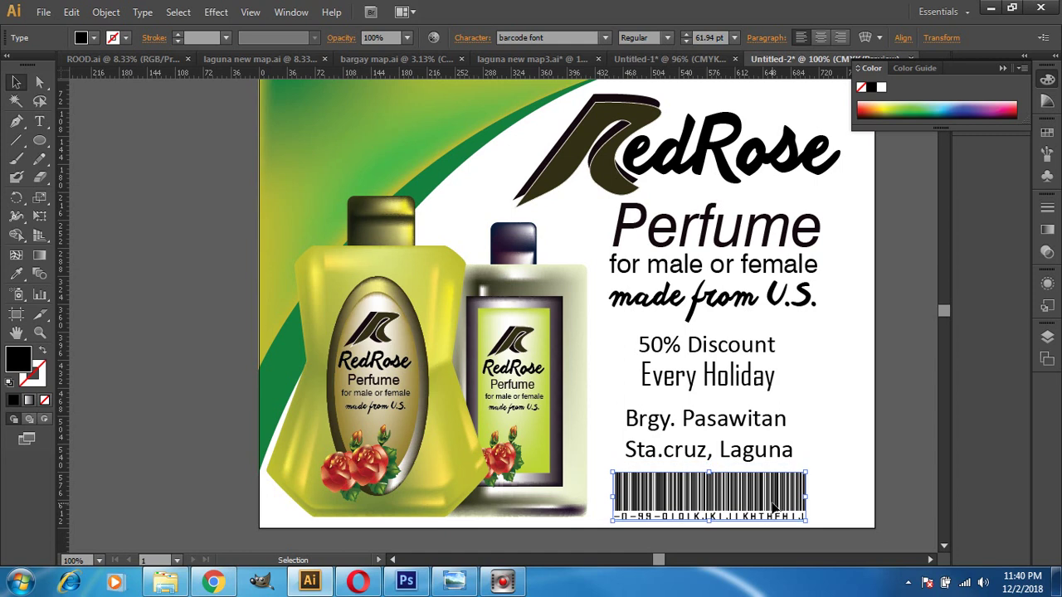
pyautogui.press('Up')
pyautogui.press('Up')
pyautogui.press('Up')
pyautogui.press('Up')
pyautogui.press('Up')
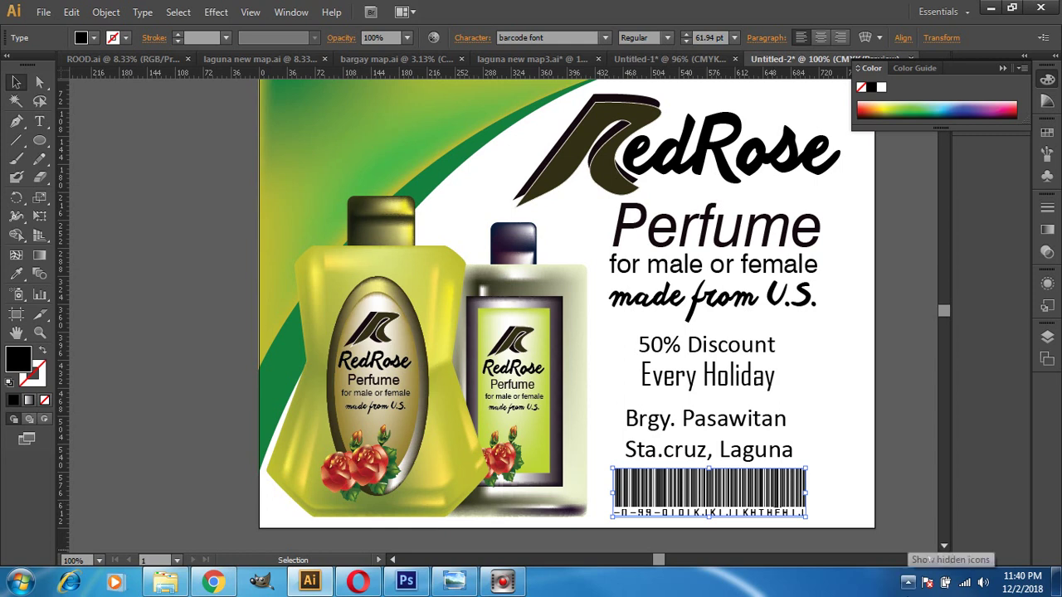
pyautogui.scroll(1, 838, 445)
pyautogui.scroll(-2, 839, 446)
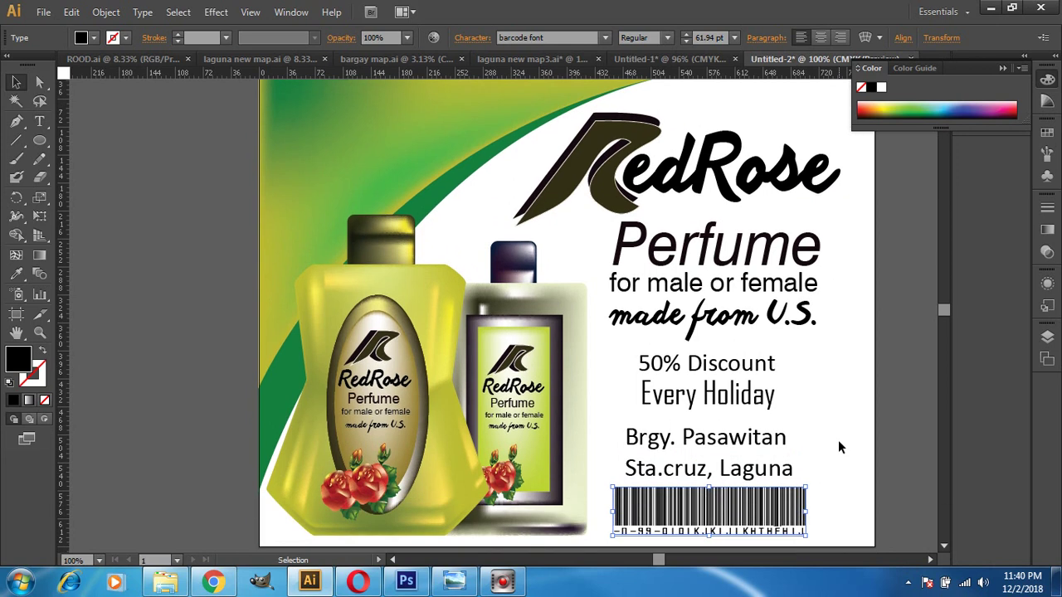
pyautogui.scroll(1, 838, 445)
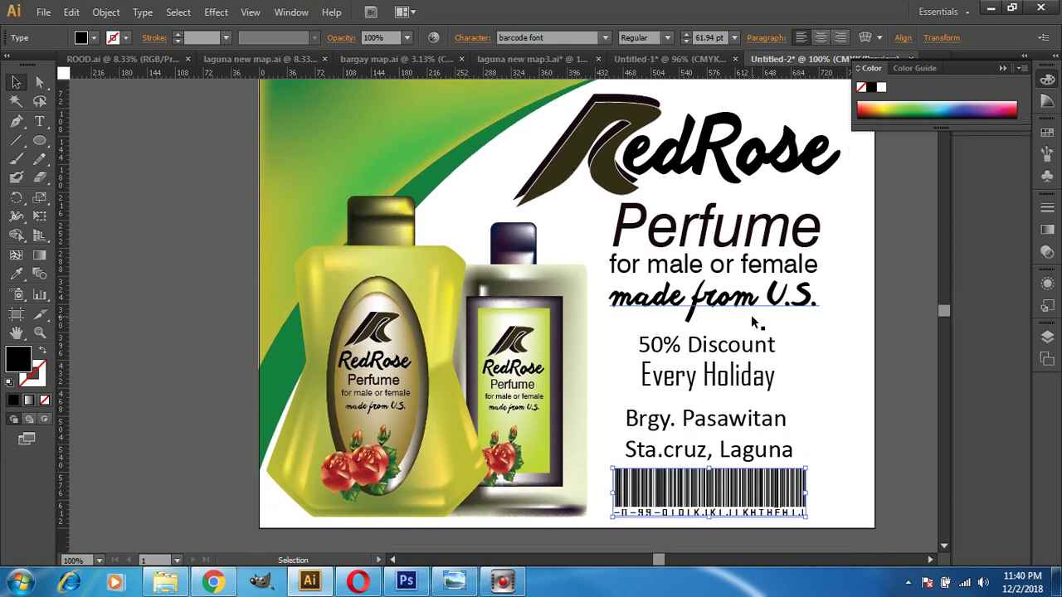
pyautogui.hotkey('ctrl', '-')
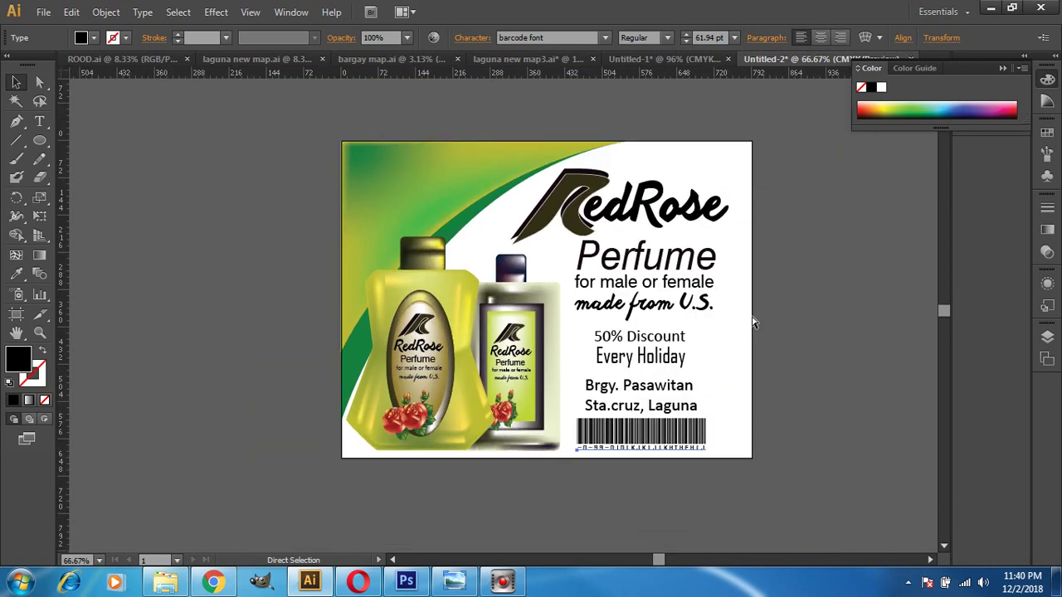
pyautogui.hotkey('ctrl', '-')
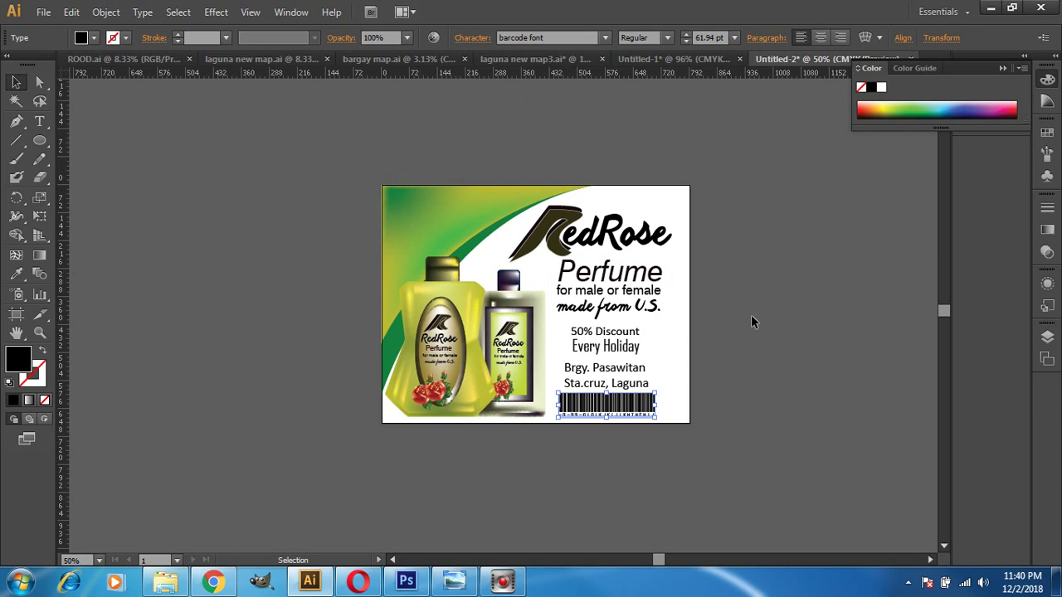